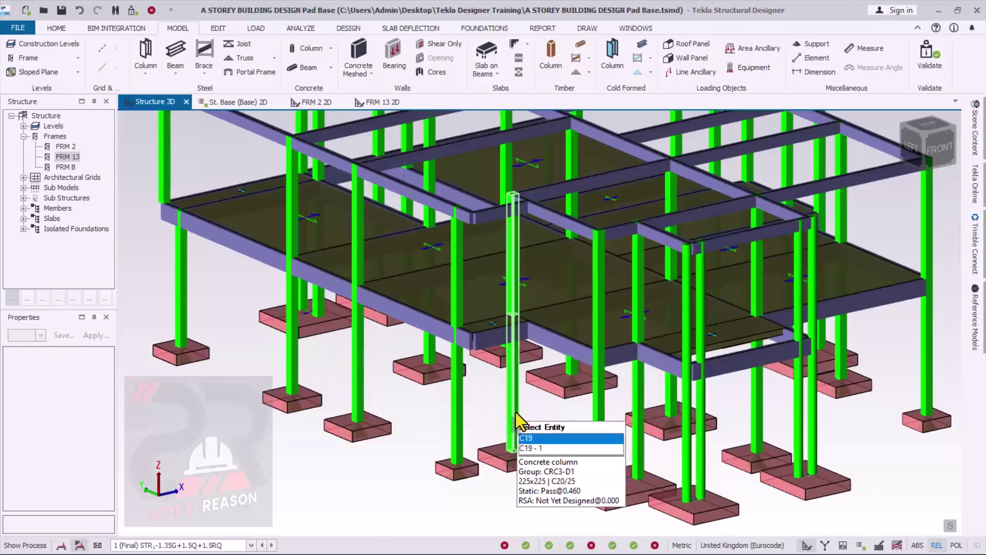
# Examine the building's beams, columns, floor slabs and pad foundations in the 3D structural model
pyautogui.scroll(-2, 576, 408)
pyautogui.scroll(2, 710, 368)
pyautogui.scroll(-2, 559, 425)
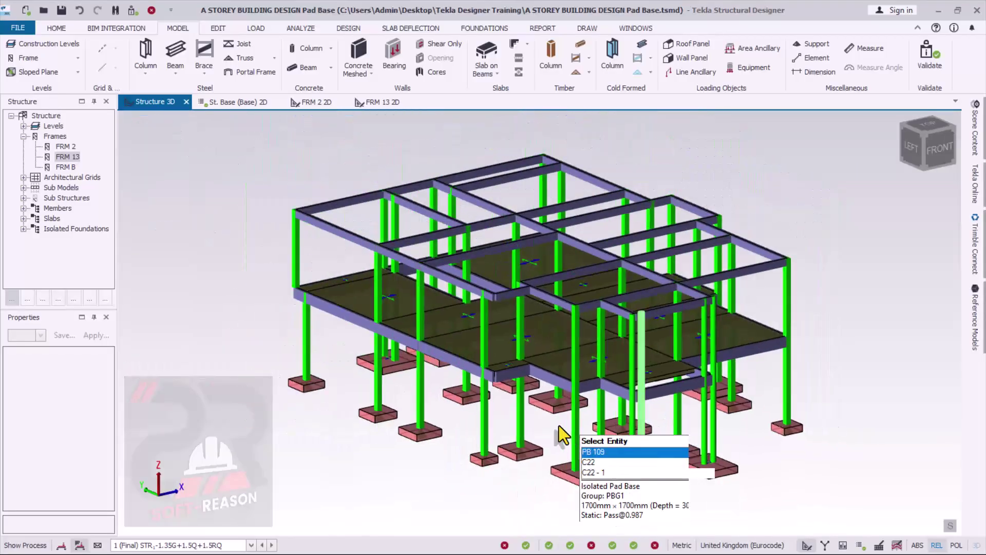
pyautogui.scroll(2, 529, 410)
pyautogui.scroll(-2, 402, 409)
pyautogui.scroll(2, 451, 365)
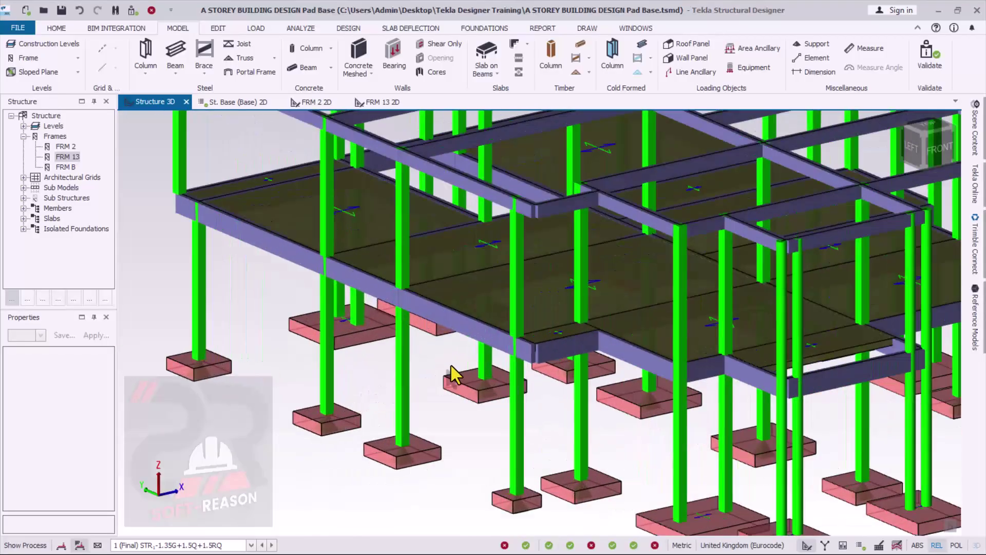
pyautogui.scroll(-2, 483, 428)
pyautogui.scroll(3, 553, 418)
pyautogui.scroll(-3, 565, 410)
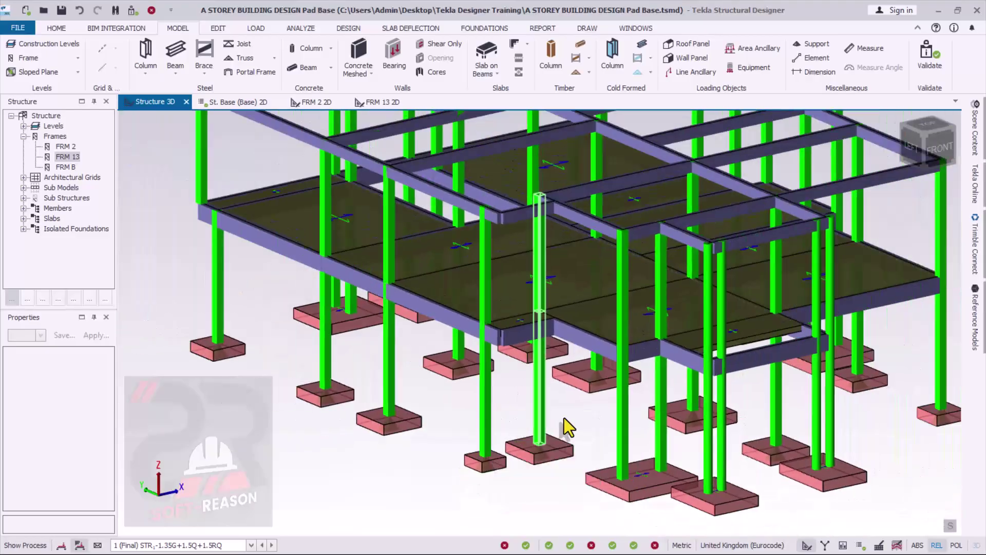
pyautogui.scroll(2, 562, 411)
pyautogui.scroll(-2, 521, 416)
pyautogui.scroll(1, 548, 407)
pyautogui.scroll(-2, 513, 407)
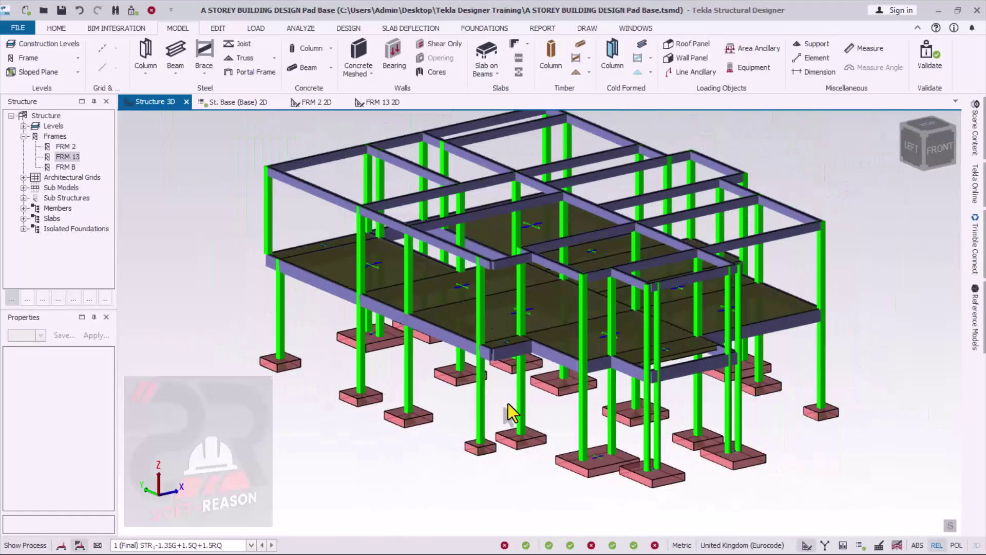
pyautogui.scroll(3, 568, 418)
pyautogui.scroll(-1, 535, 429)
pyautogui.scroll(-2, 534, 429)
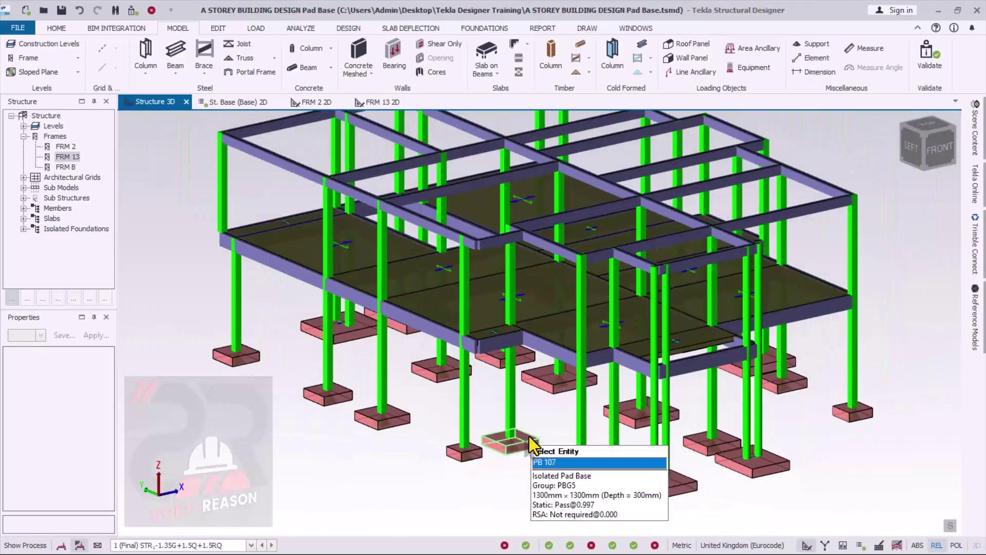
pyautogui.scroll(2, 512, 446)
pyautogui.scroll(-1, 480, 403)
pyautogui.scroll(3, 411, 400)
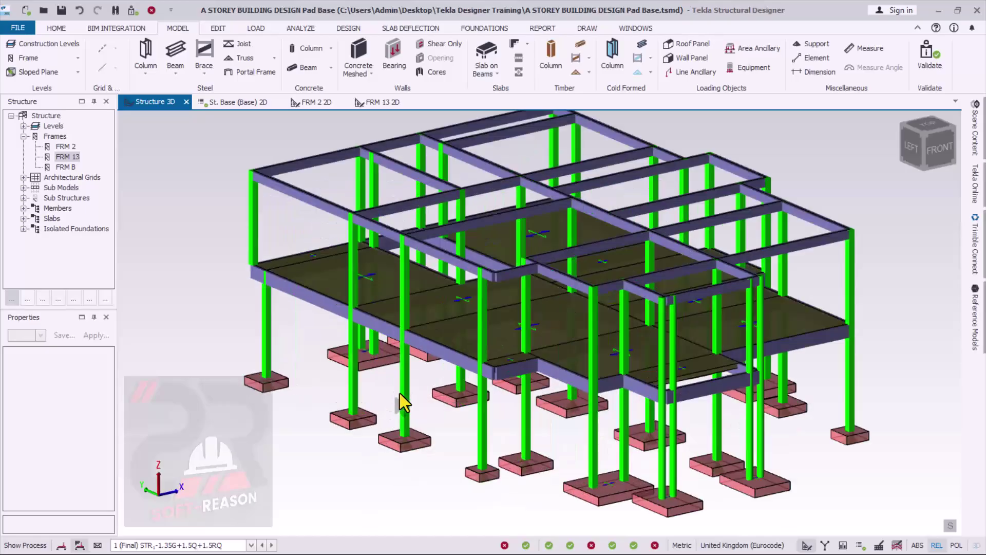
pyautogui.scroll(-1, 521, 419)
pyautogui.scroll(-1, 562, 434)
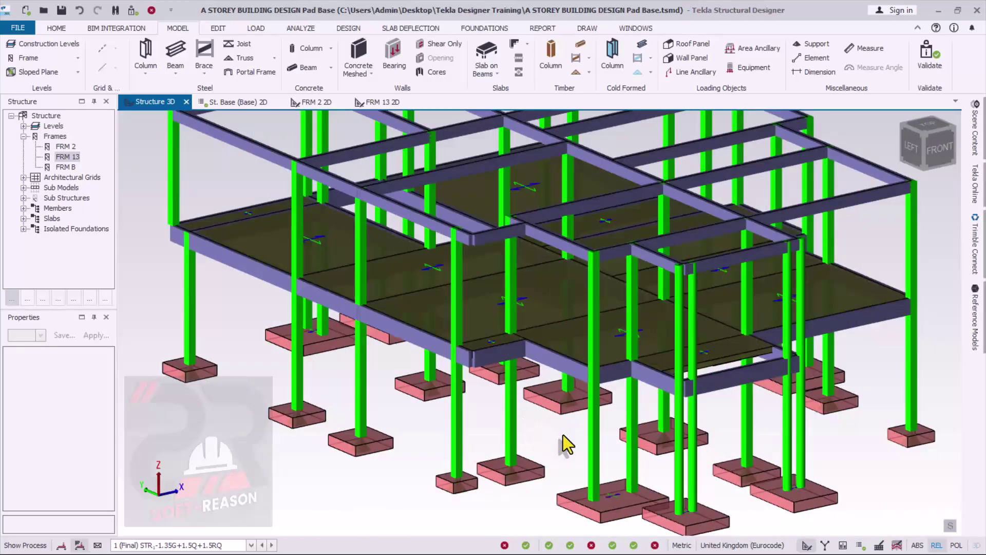
pyautogui.scroll(2, 563, 434)
pyautogui.scroll(-2, 529, 436)
pyautogui.scroll(2, 508, 449)
pyautogui.scroll(-2, 511, 449)
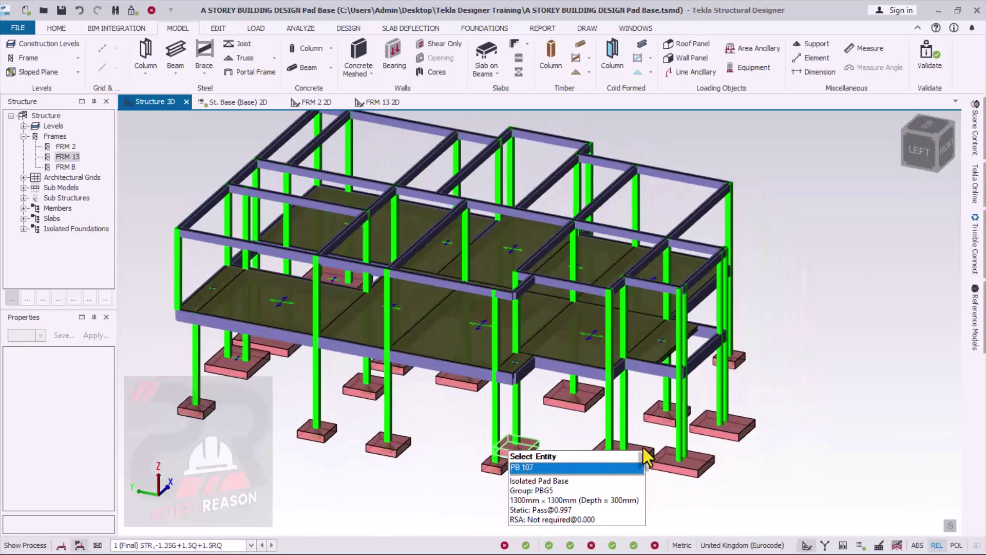
pyautogui.scroll(2, 514, 448)
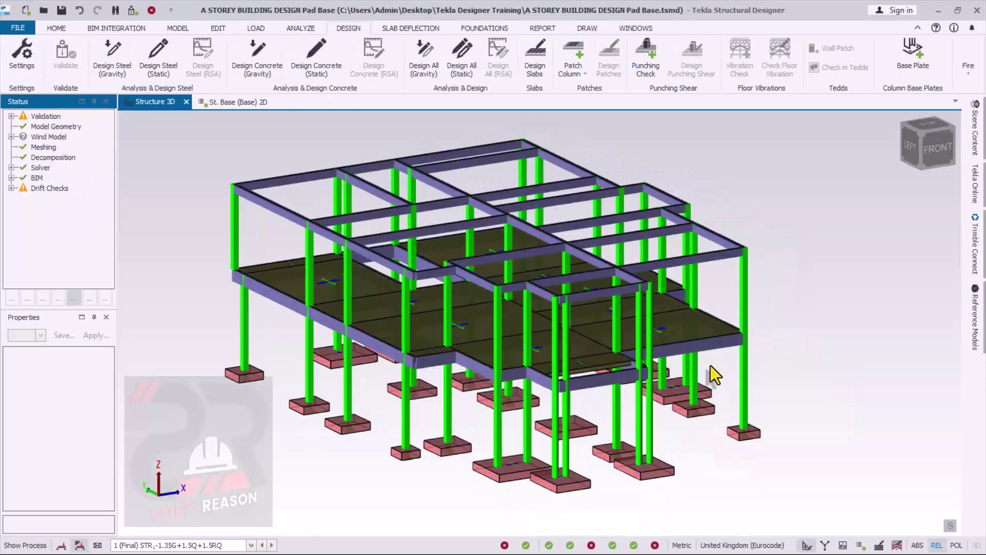
pyautogui.scroll(2, 486, 355)
pyautogui.scroll(2, 341, 204)
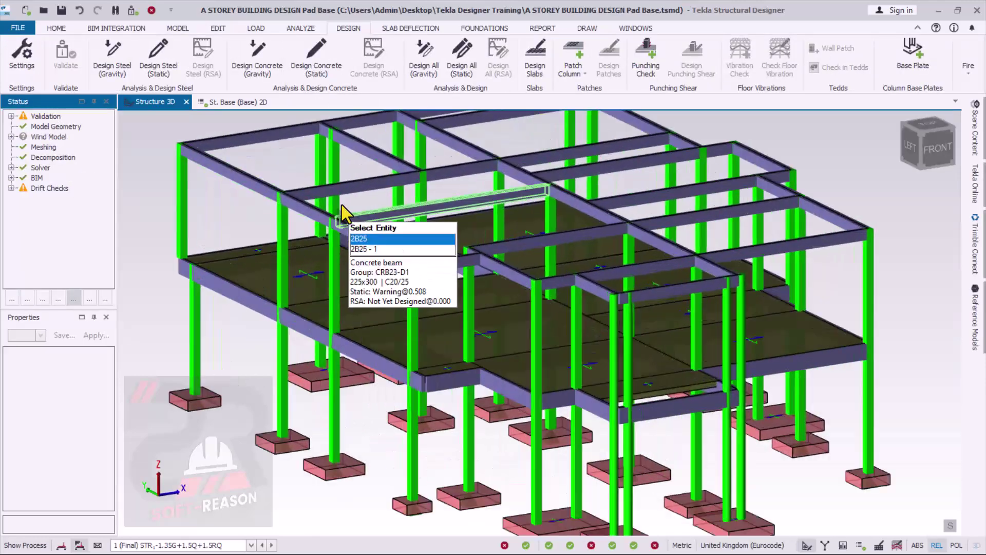
pyautogui.scroll(-2, 585, 396)
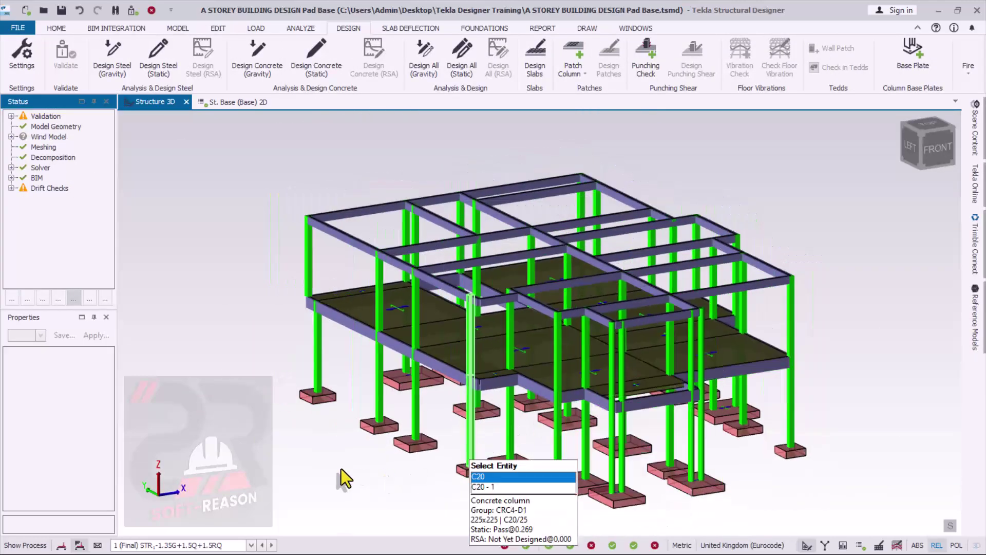
pyautogui.scroll(1, 344, 359)
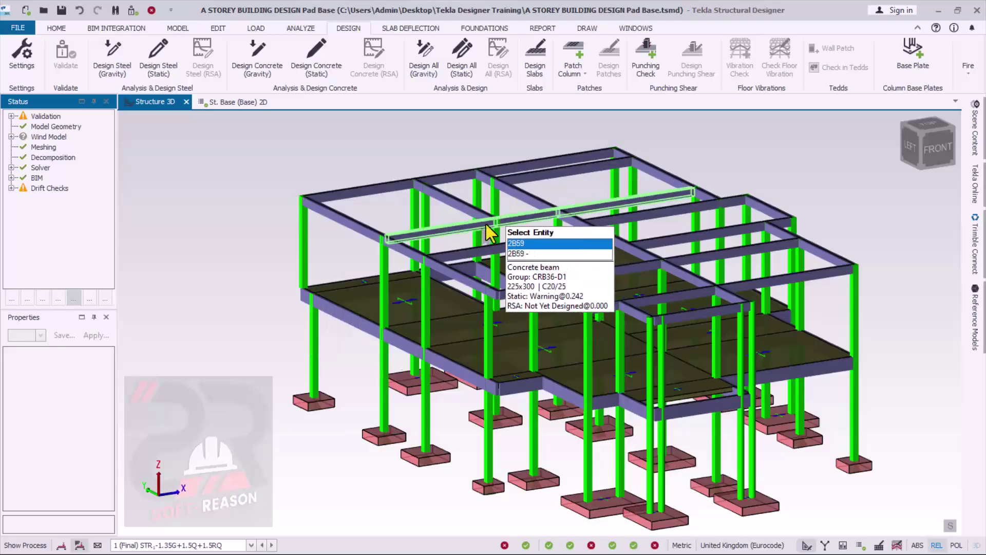
pyautogui.scroll(-1, 565, 288)
pyautogui.scroll(1, 723, 221)
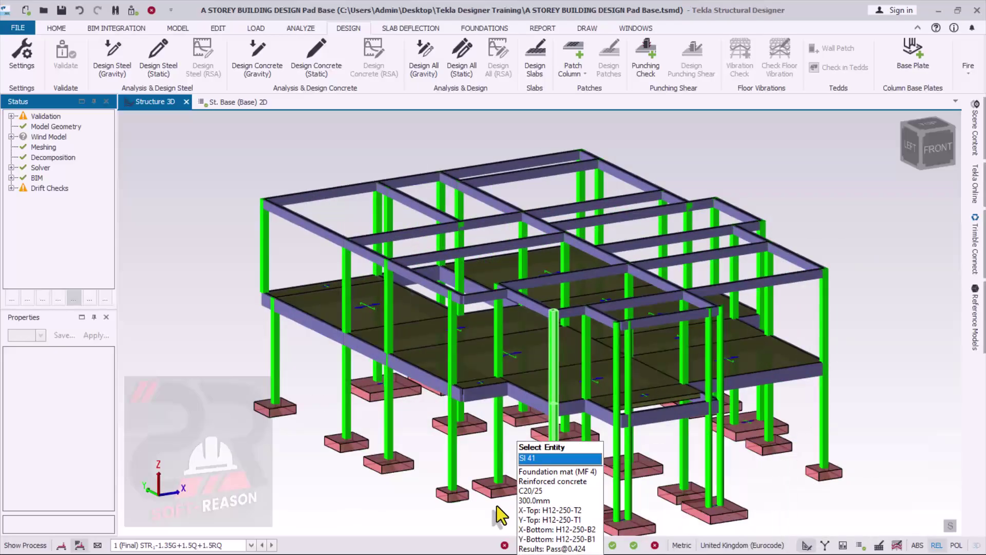
pyautogui.scroll(1, 415, 298)
pyautogui.scroll(-1, 384, 332)
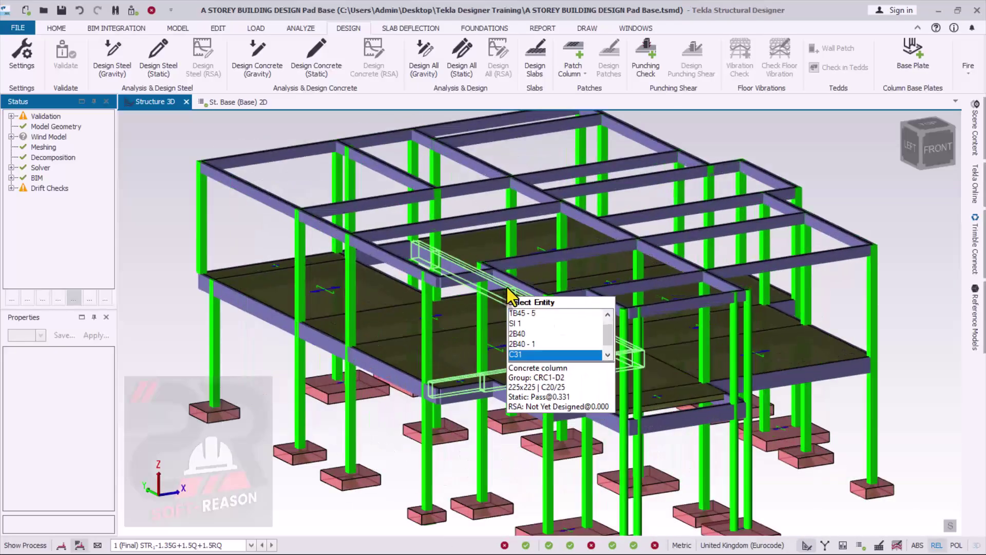
pyautogui.scroll(1, 505, 300)
pyautogui.scroll(-1, 468, 367)
pyautogui.scroll(1, 462, 363)
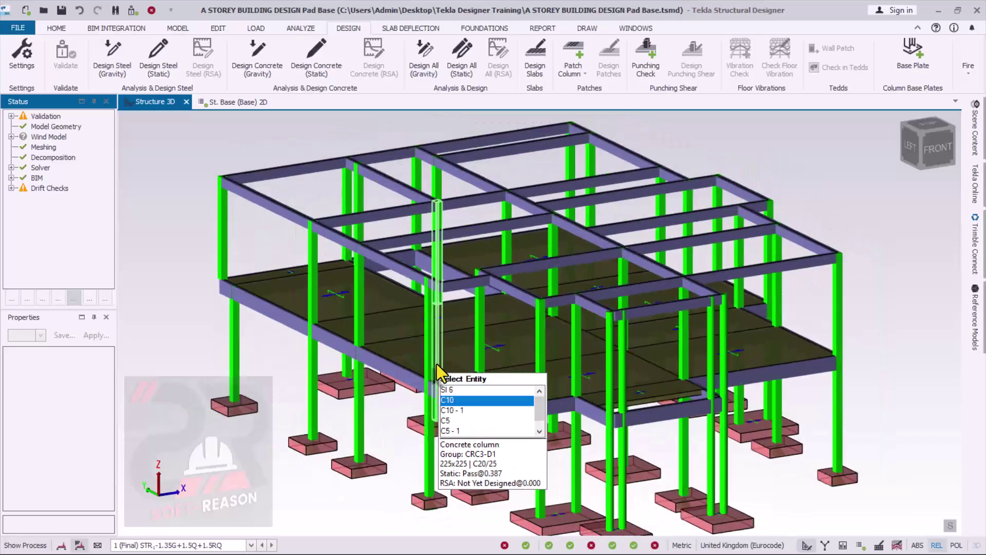
# Switch the Structure 3D view to the Review view and inspect the design status of the beams and columns
pyautogui.rightClick(154, 102)
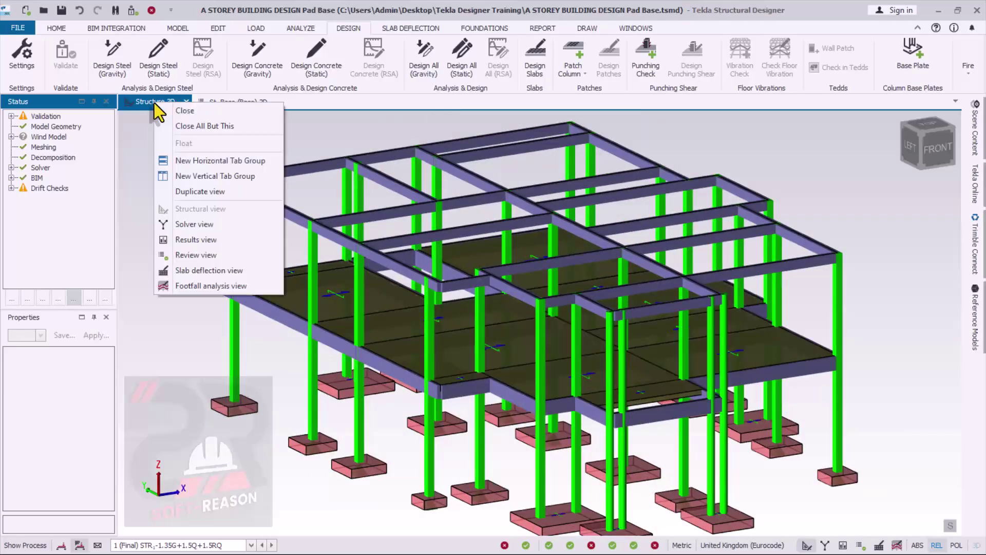
pyautogui.click(196, 257)
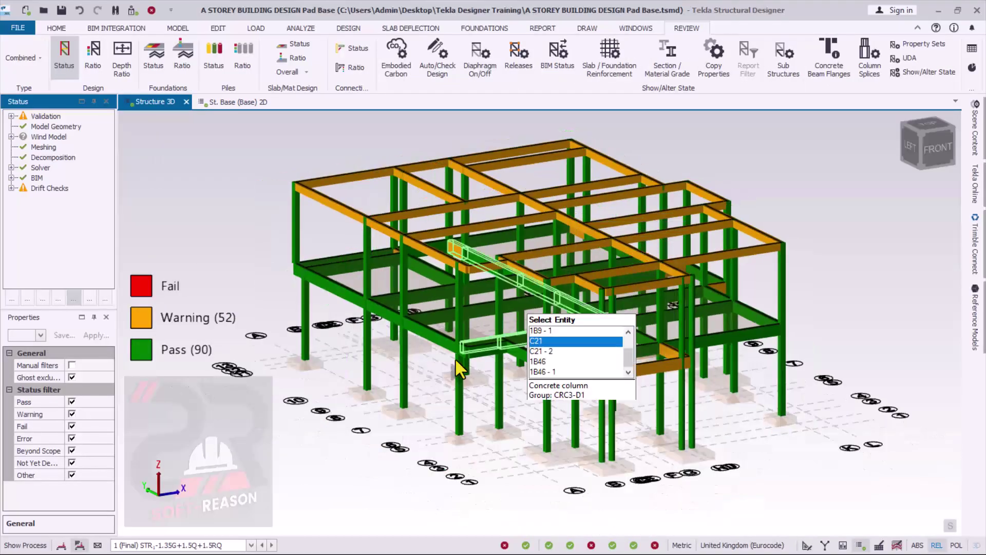
pyautogui.scroll(2, 491, 395)
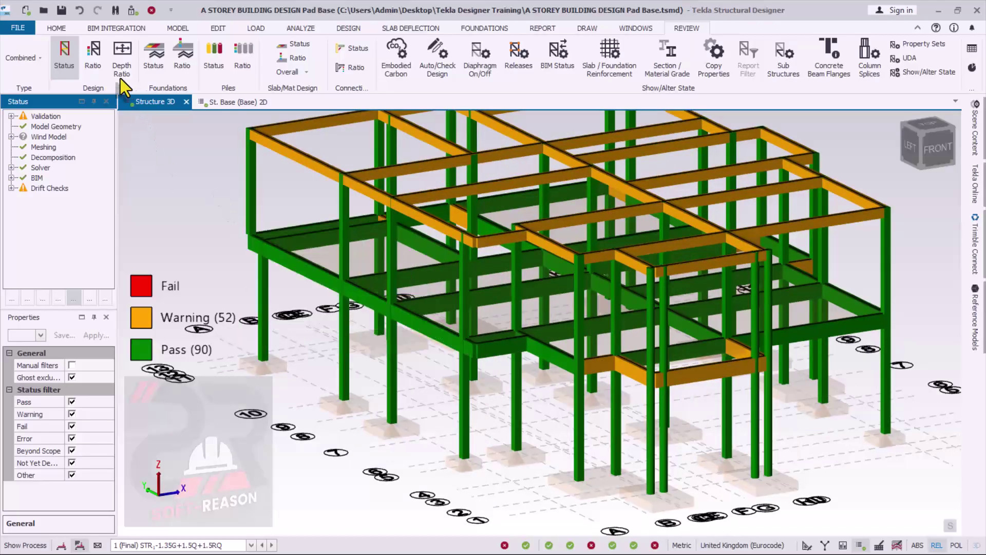
# Check the design status of the isolated foundations, followed by that of the slabs and foundation mats
pyautogui.click(154, 61)
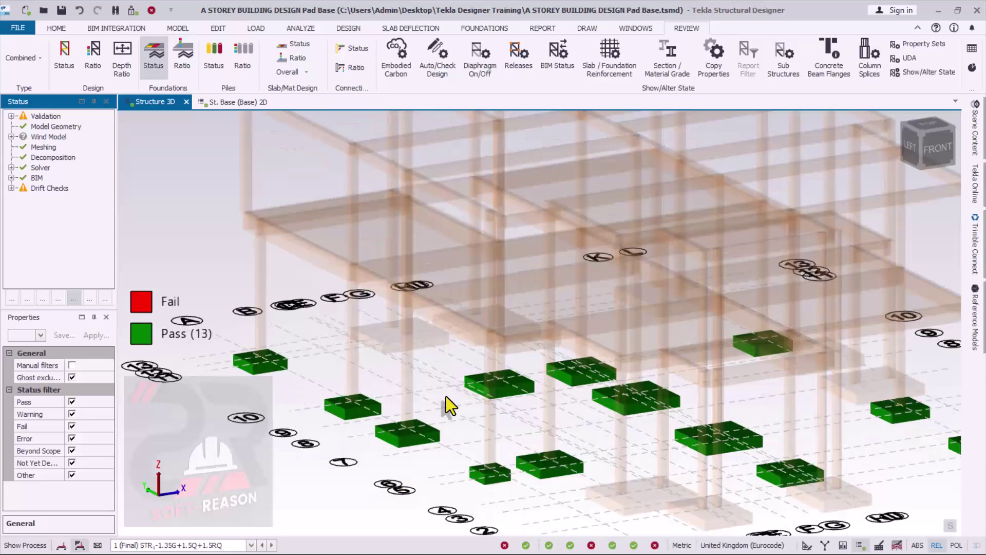
pyautogui.scroll(-2, 446, 396)
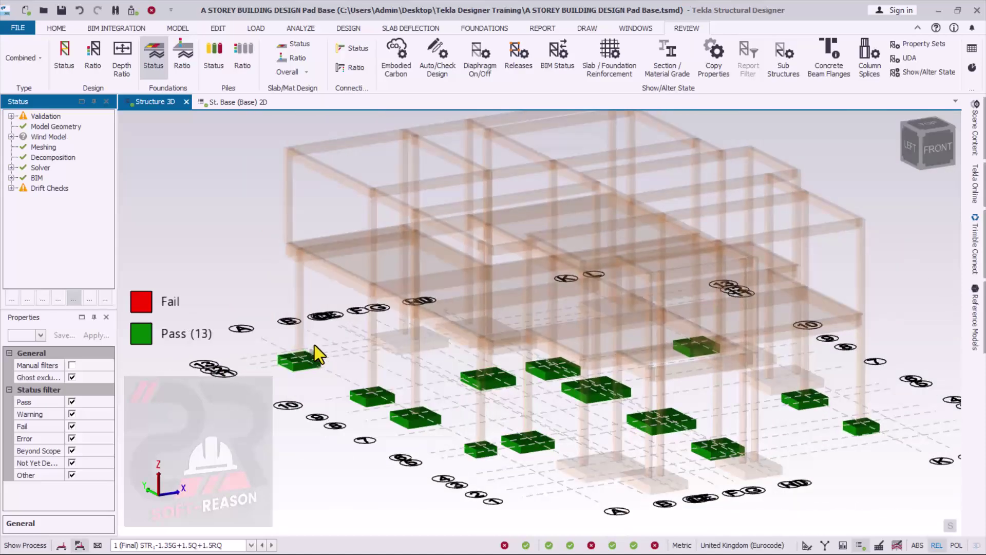
pyautogui.click(295, 44)
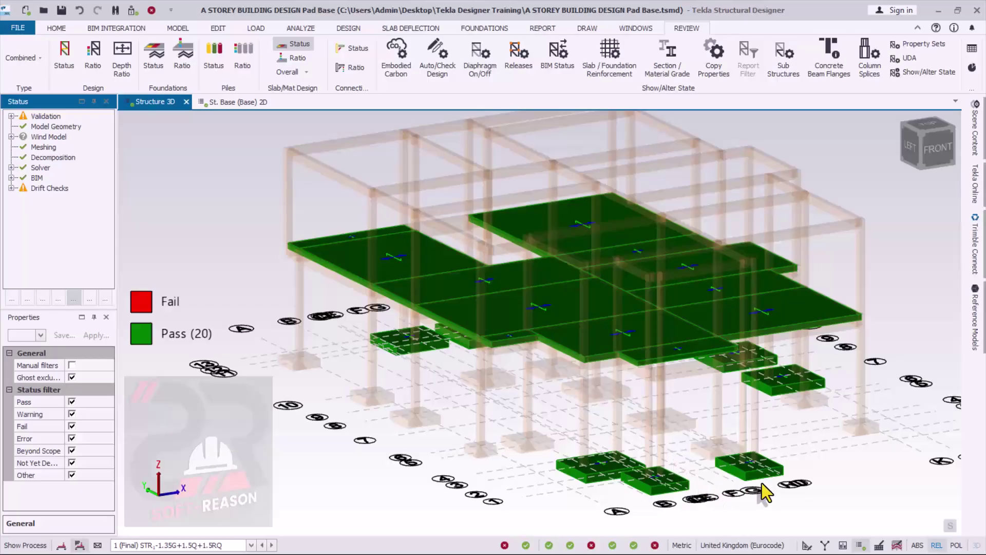
pyautogui.scroll(-1, 683, 439)
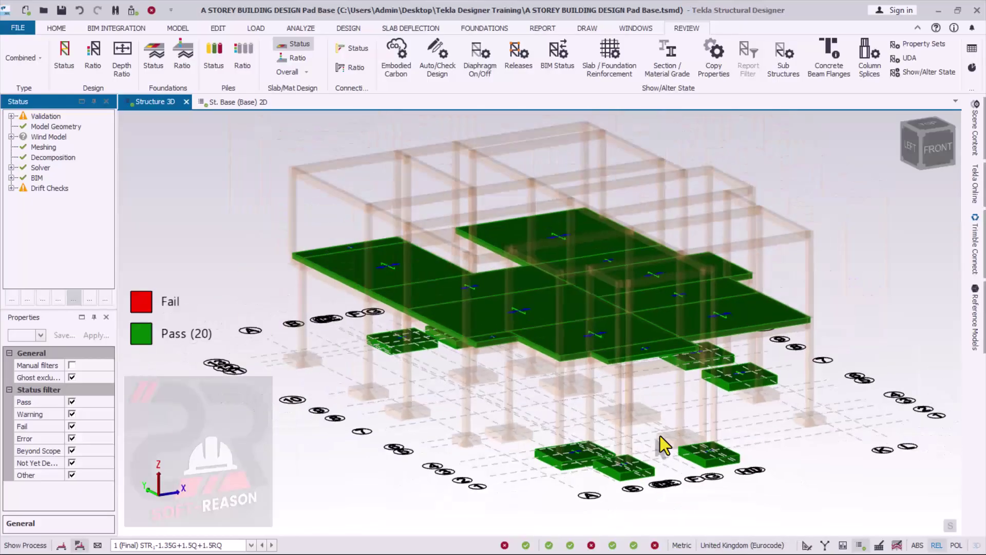
pyautogui.keyDown('shift'); pyautogui.moveTo(660, 436); pyautogui.dragTo(651, 453, button='middle'); pyautogui.keyUp('shift')
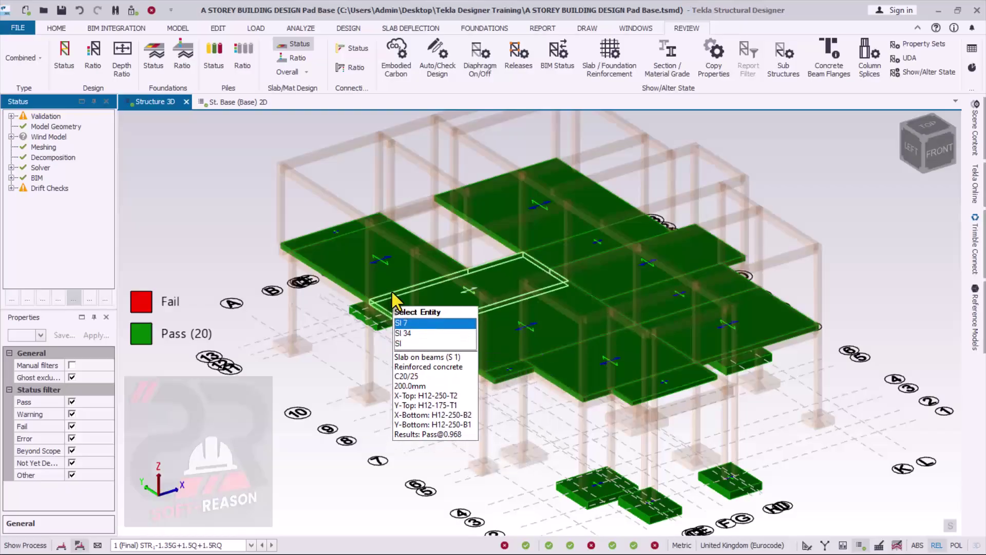
pyautogui.scroll(-1, 391, 289)
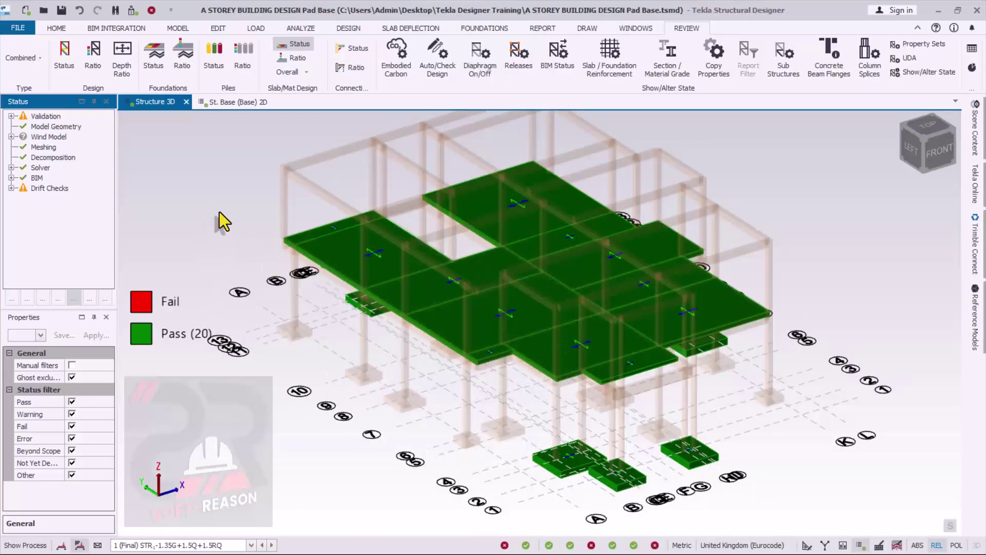
pyautogui.scroll(2, 501, 349)
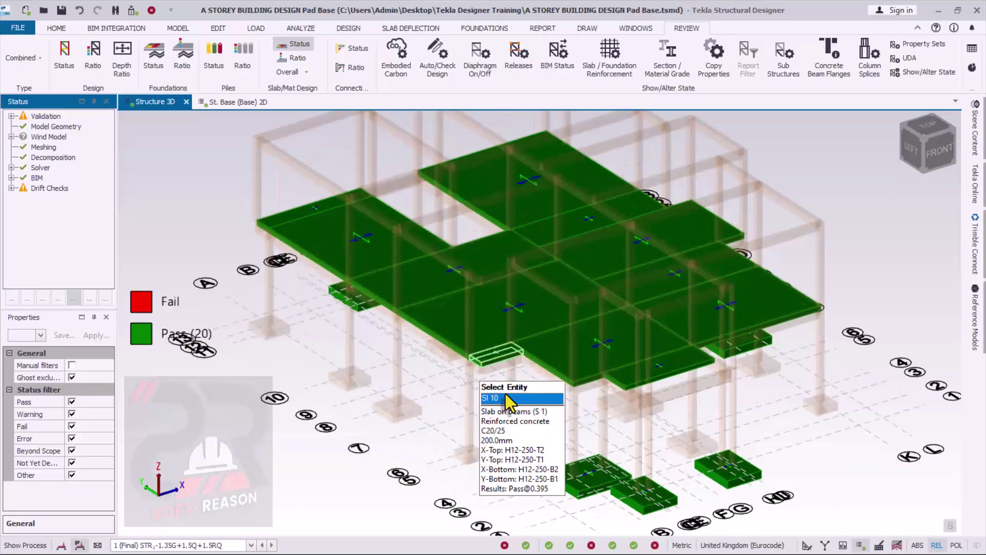
pyautogui.scroll(-1, 505, 420)
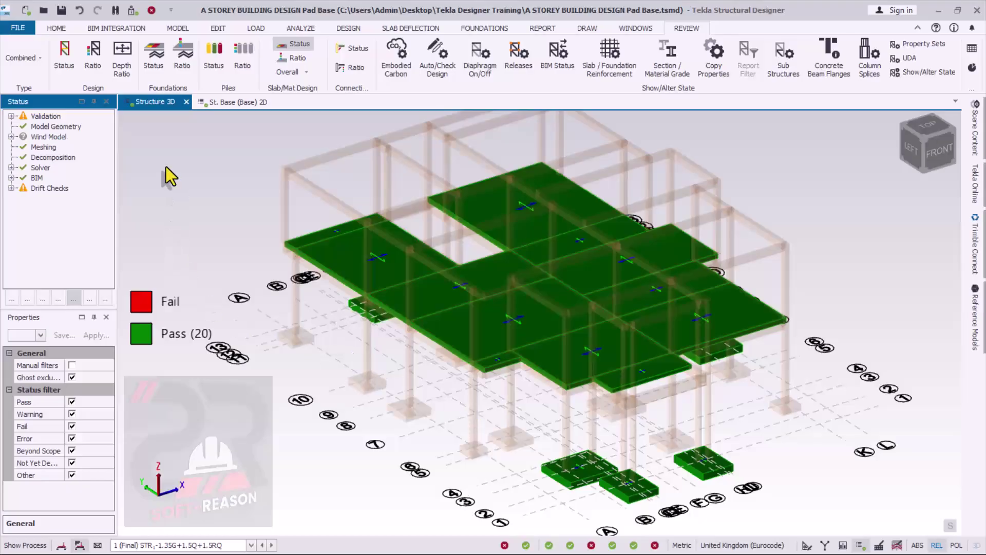
# Return the review display to the member design status and look over the frame's beams and columns
pyautogui.click(64, 58)
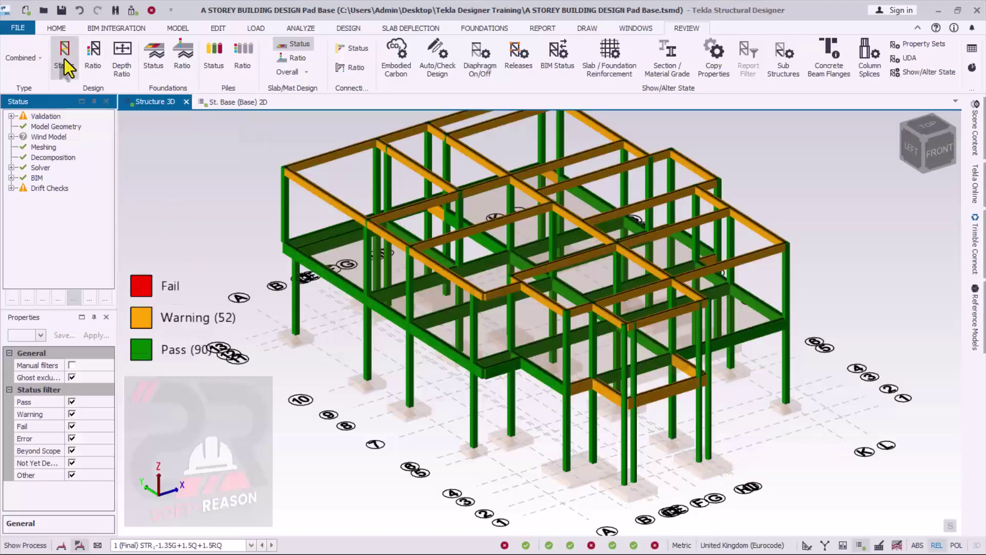
pyautogui.moveTo(625, 473)
pyautogui.moveTo(626, 472); pyautogui.dragTo(670, 469, button='middle')
pyautogui.moveTo(646, 413); pyautogui.dragTo(619, 408, button='middle')
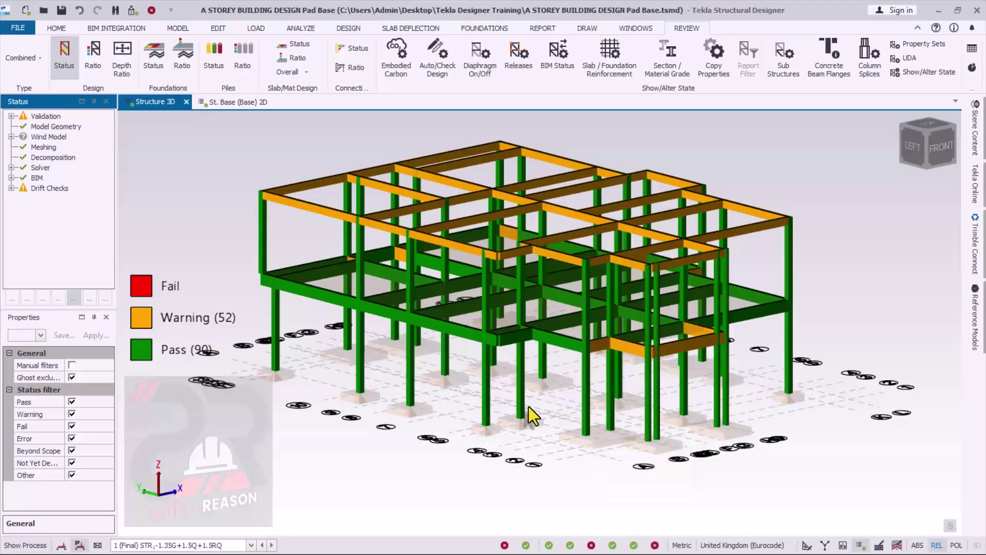
# Generate the detail drawing of concrete column C19 as a DXF with the automatic file name, Column Detail layers and 1:25 scale
pyautogui.moveTo(515, 378)
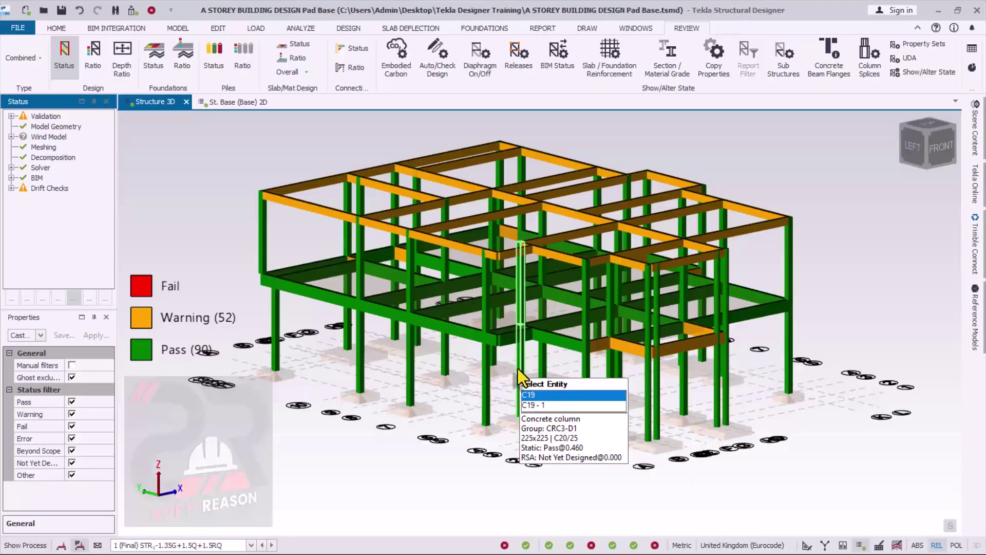
pyautogui.click(517, 369)
pyautogui.rightClick(517, 369)
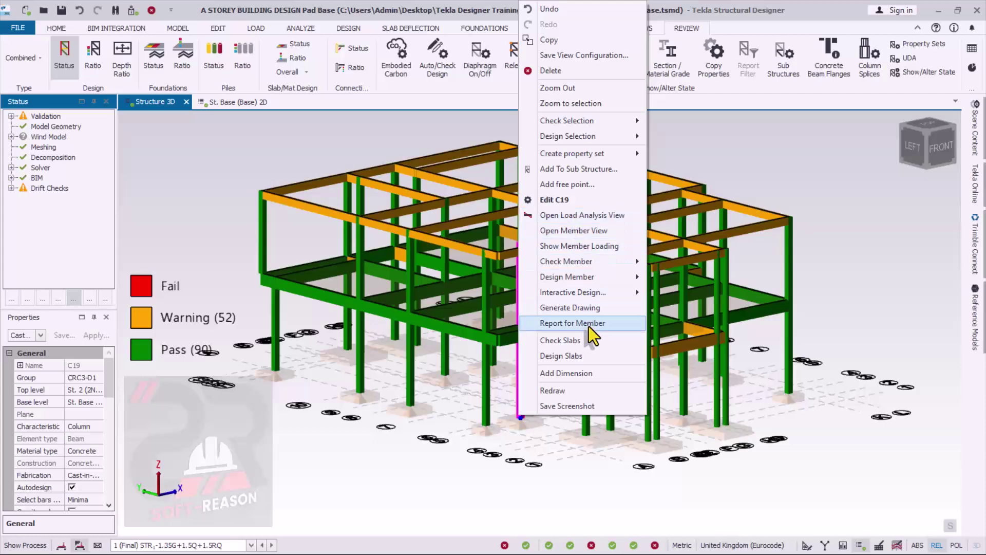
pyautogui.click(569, 308)
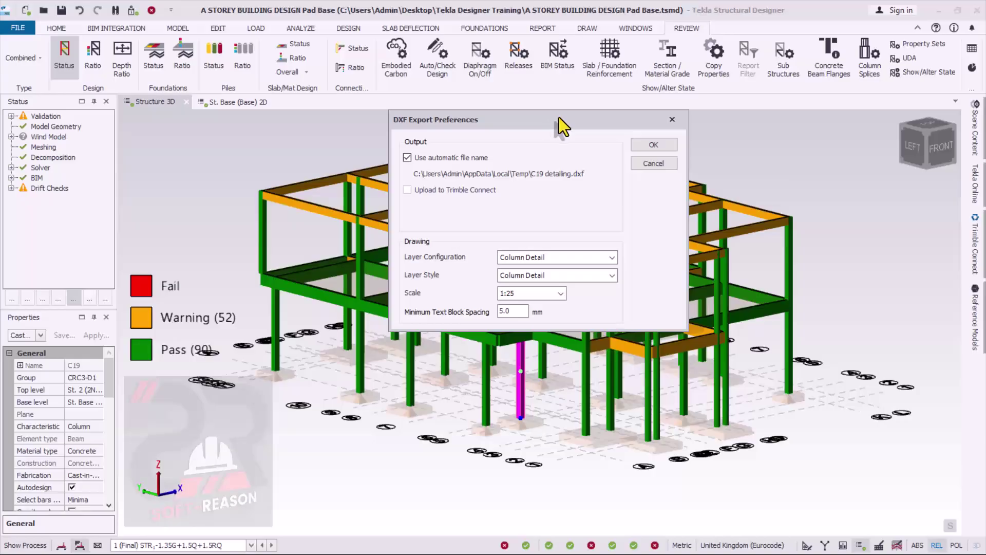
pyautogui.moveTo(566, 119); pyautogui.dragTo(532, 129)
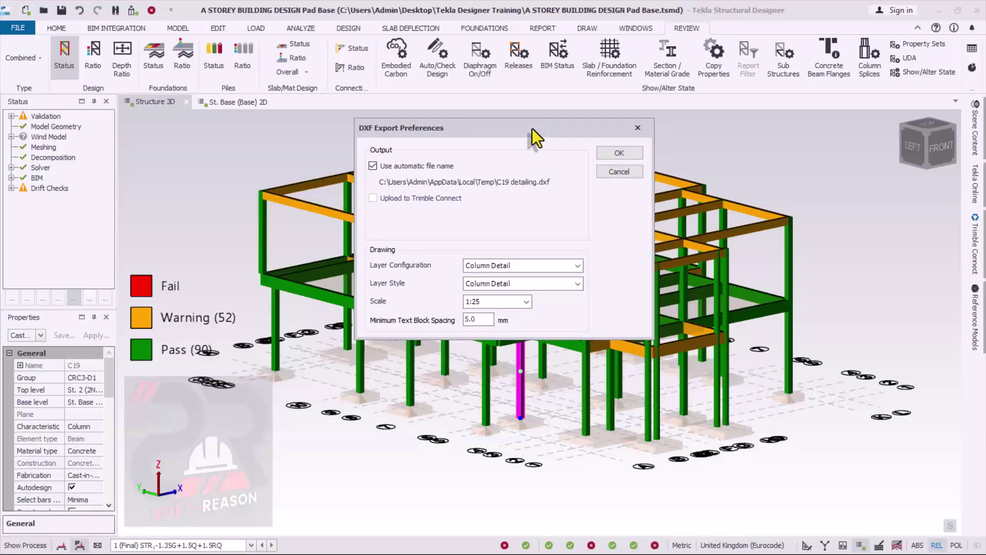
pyautogui.click(633, 153)
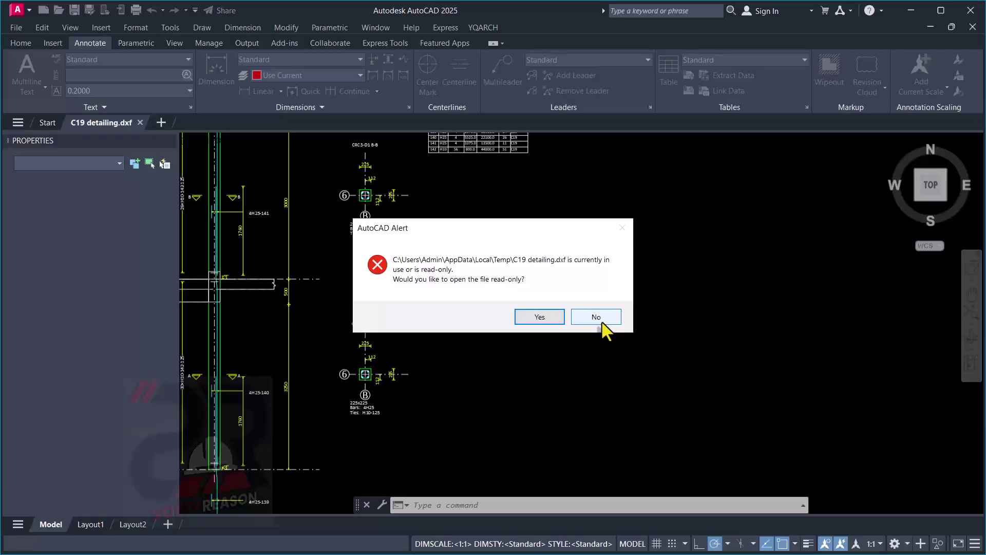
# In AutoCAD, decline opening C19 detailing.dxf as read-only and view the full column detail in the drawing already open
pyautogui.click(596, 318)
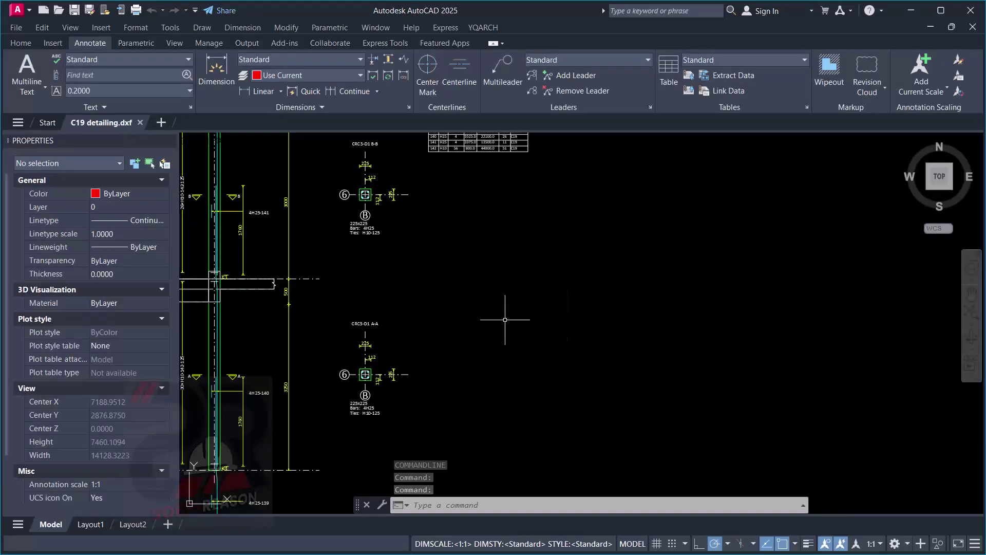
pyautogui.scroll(-2, 611, 343)
pyautogui.click(610, 301)
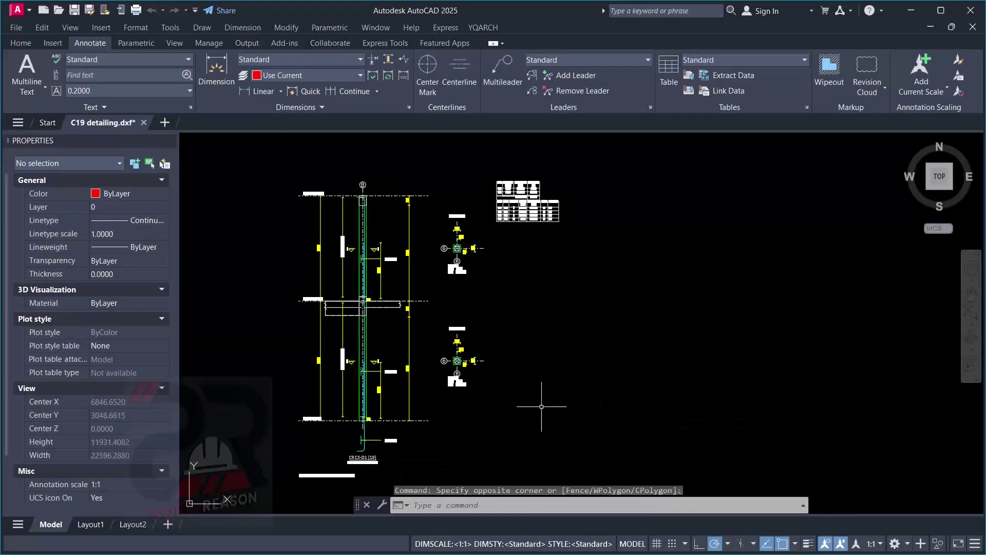
# Examine the base of the column elevation, including the 4H25-139 starter bars and the St. Base level
pyautogui.scroll(-2, 582, 362)
pyautogui.scroll(6, 415, 417)
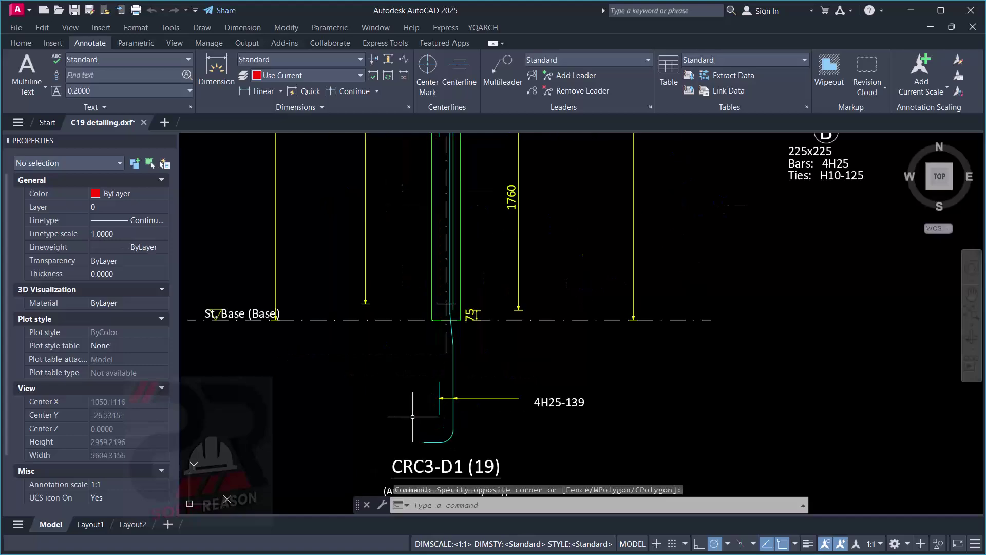
pyautogui.scroll(-3, 514, 349)
pyautogui.scroll(3, 528, 387)
pyautogui.scroll(2, 529, 388)
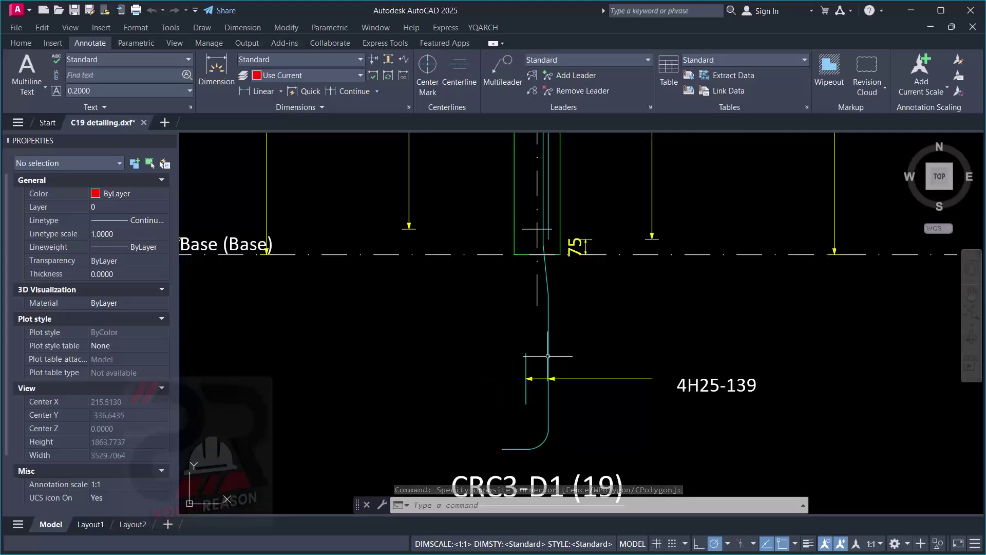
pyautogui.scroll(-1, 550, 349)
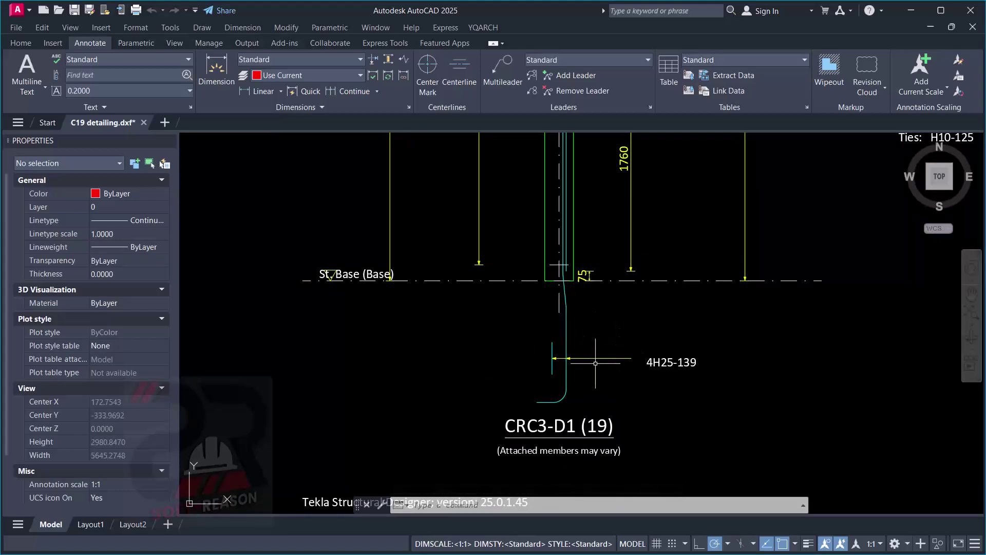
pyautogui.scroll(2, 359, 297)
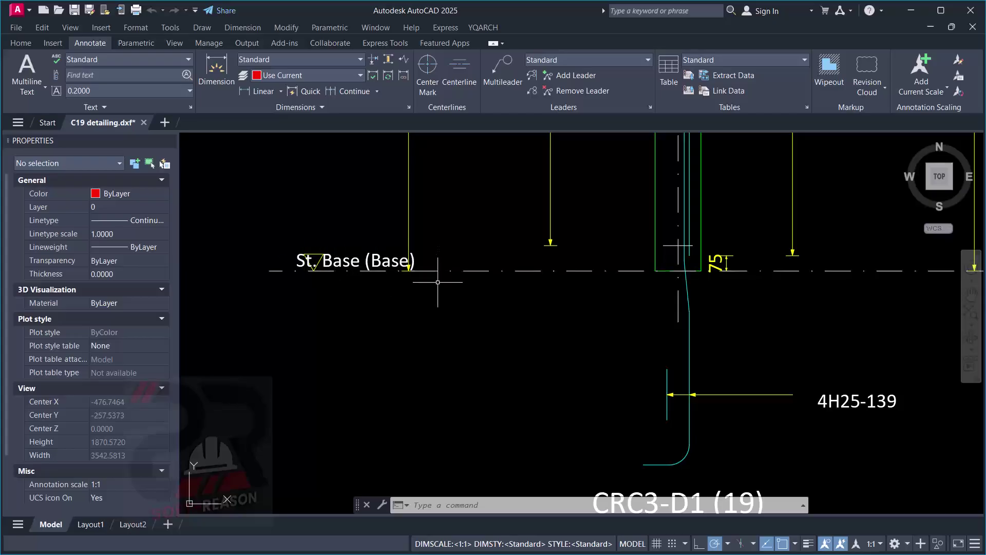
pyautogui.scroll(-2, 478, 270)
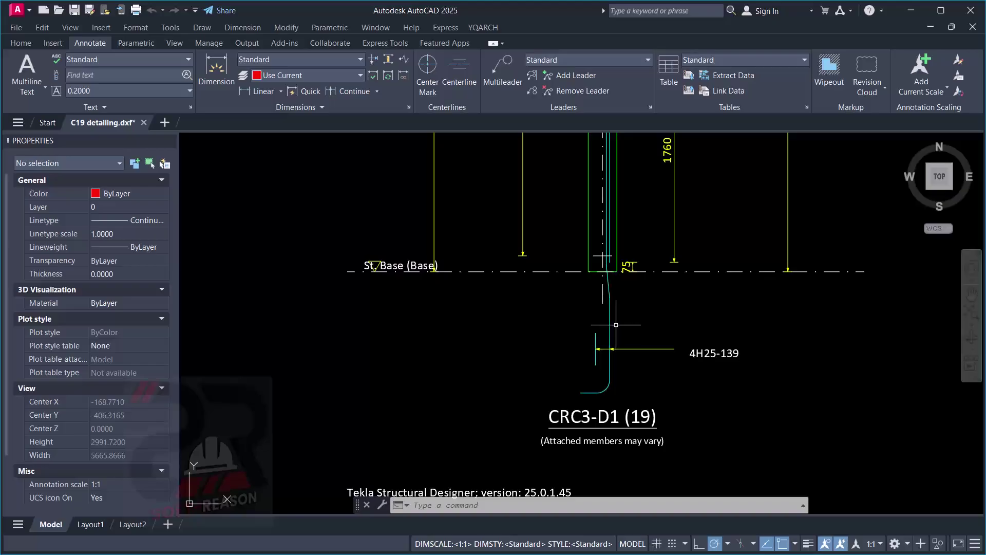
pyautogui.moveTo(610, 324); pyautogui.dragTo(603, 333, button='middle')
pyautogui.scroll(2, 380, 280)
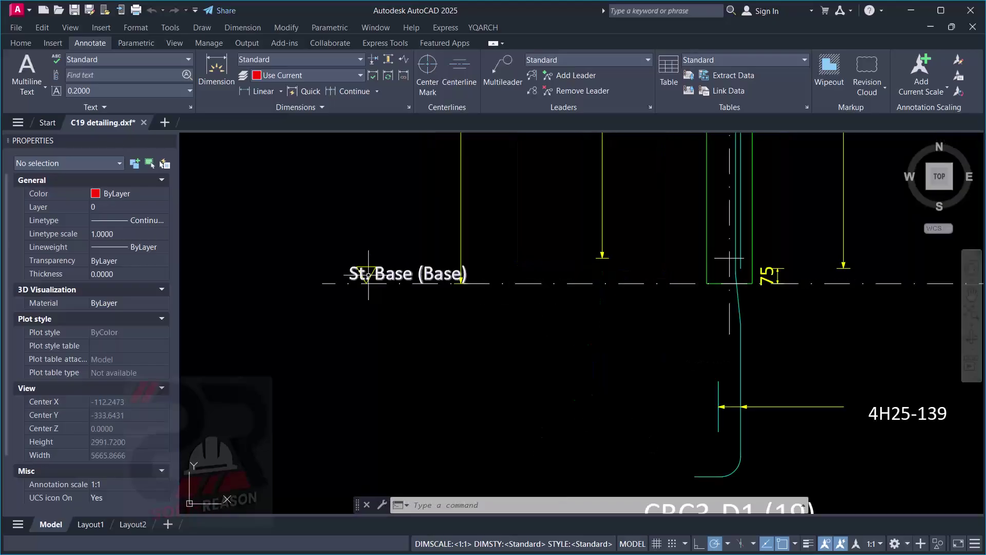
# Select the St. Base level line to inspect its extent and properties, and clear the selection
pyautogui.click(525, 263)
pyautogui.click(509, 285)
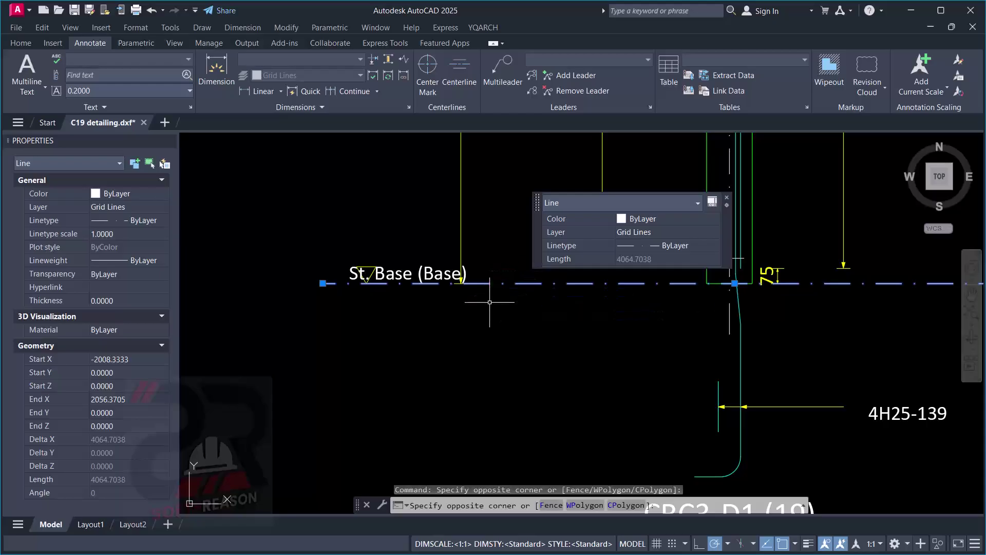
pyautogui.scroll(-2, 515, 266)
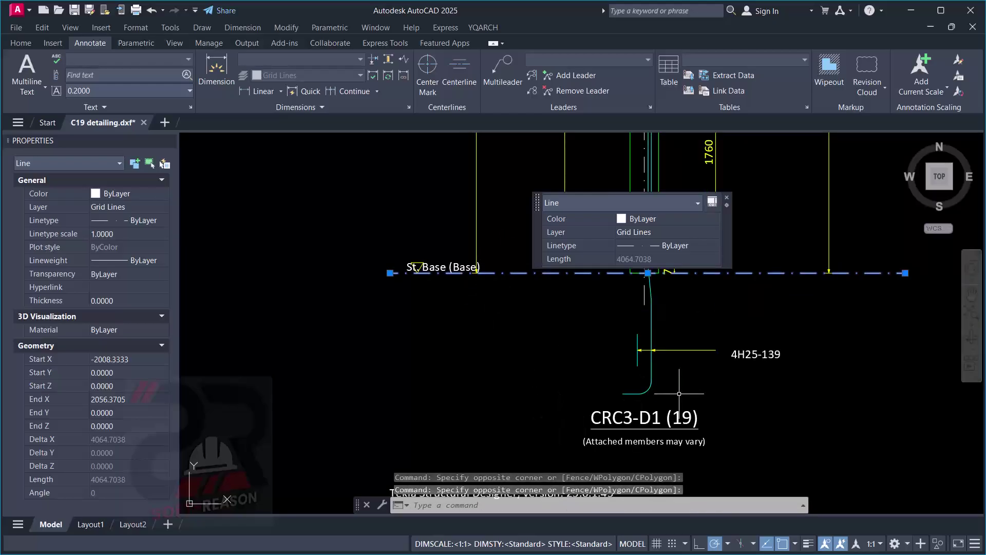
pyautogui.scroll(2, 679, 393)
pyautogui.press('Escape')
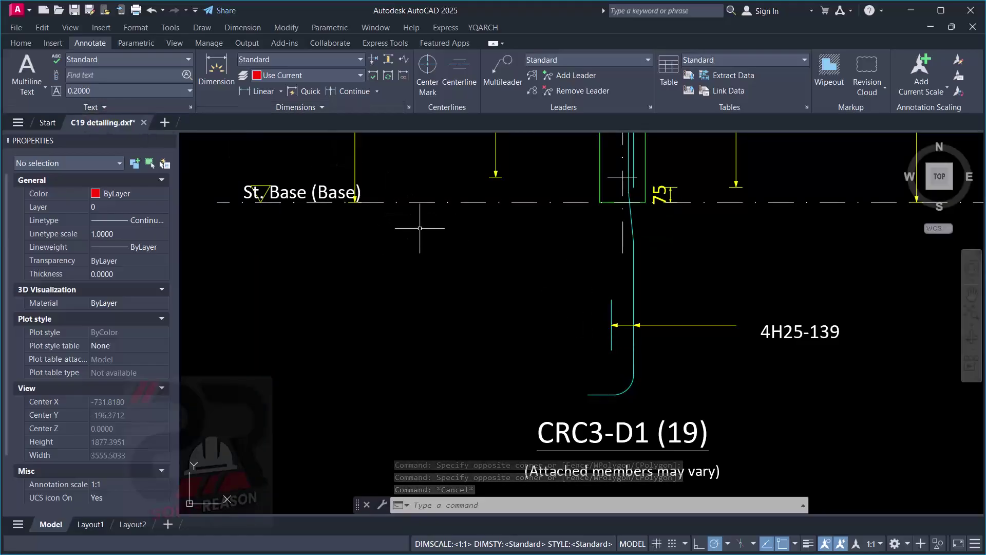
pyautogui.write('l')
pyautogui.press('Return')
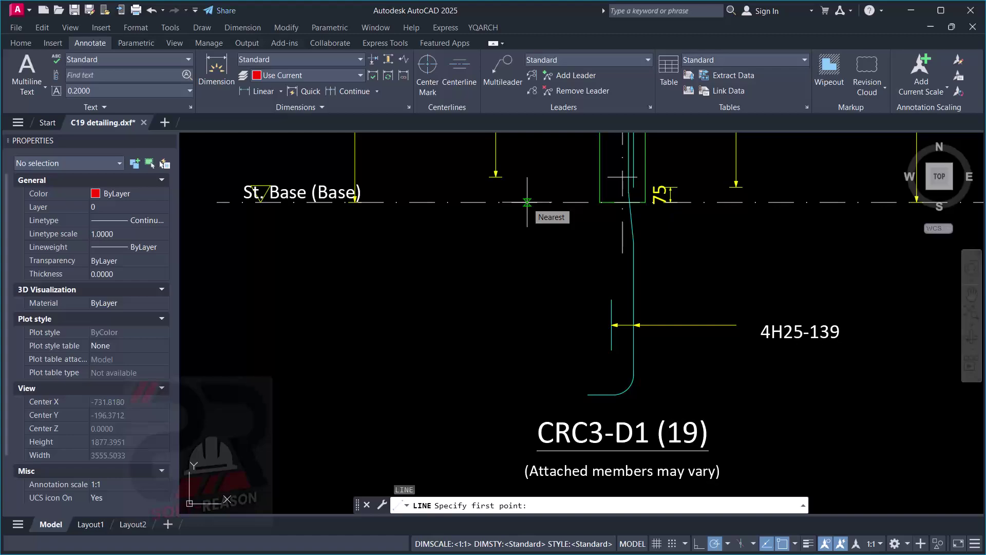
pyautogui.click(527, 202)
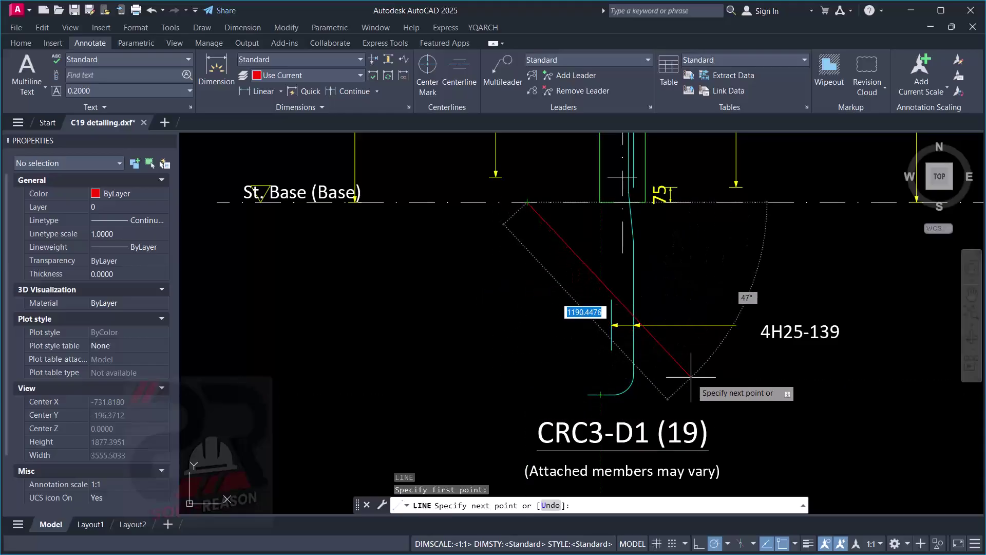
pyautogui.press('Escape')
# Examine the column's bar callouts and lap dimensions around the first floor slab, the base and section marker A
pyautogui.scroll(-6, 525, 348)
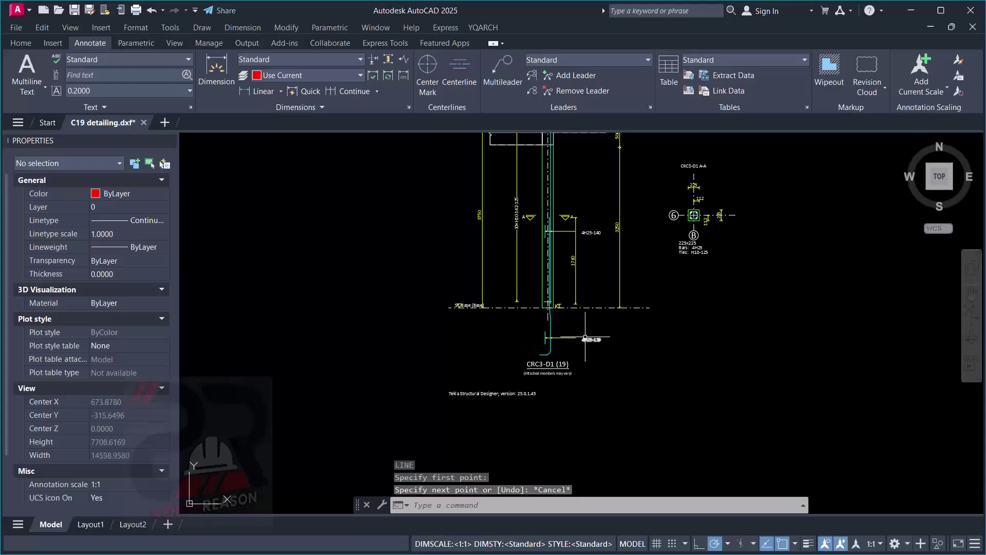
pyautogui.scroll(-2, 585, 338)
pyautogui.scroll(5, 567, 214)
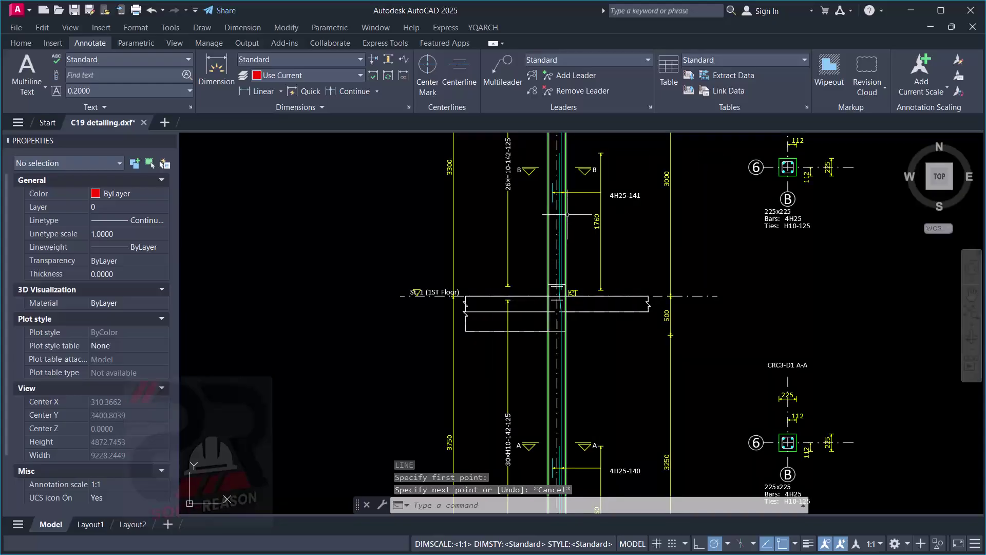
pyautogui.scroll(6, 567, 214)
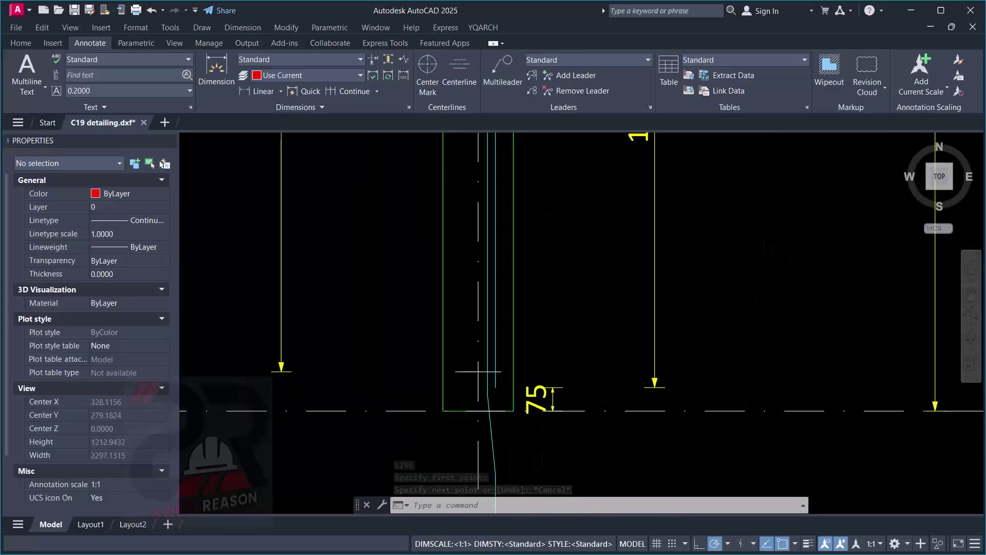
pyautogui.scroll(2, 542, 426)
pyautogui.click(512, 351)
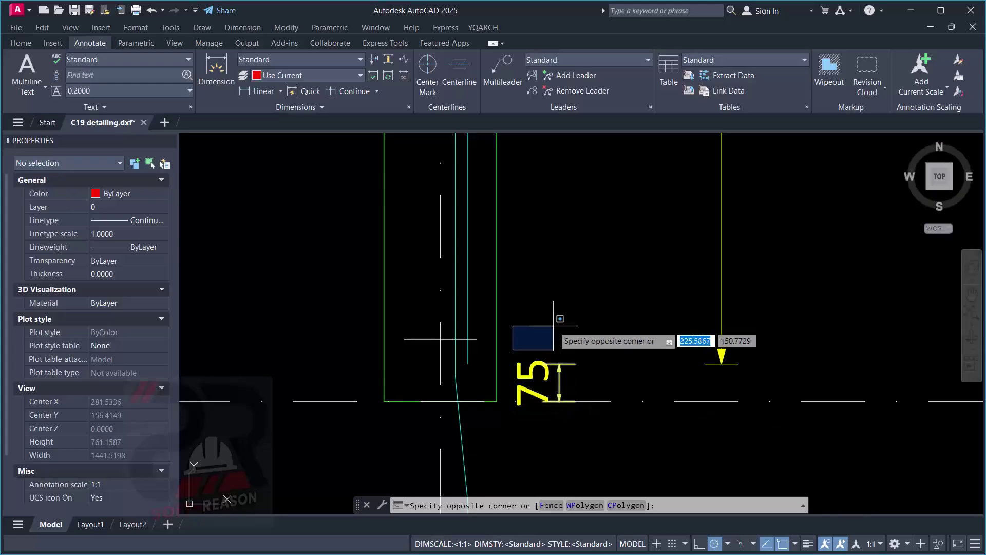
pyautogui.scroll(-6, 553, 326)
pyautogui.scroll(4, 560, 288)
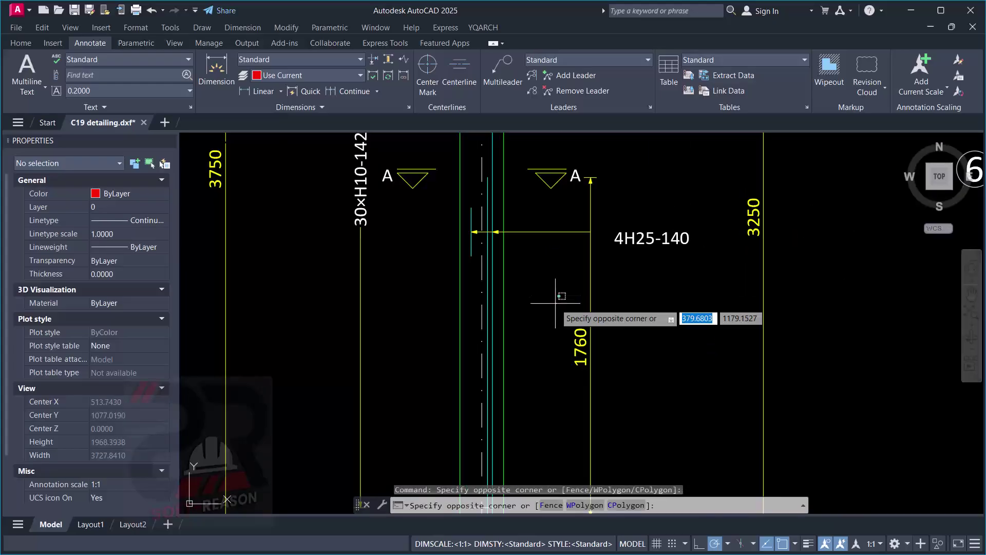
pyautogui.click(535, 244)
# Look over the complete column elevation together with cross-sections A-A and B-B
pyautogui.scroll(-8, 546, 372)
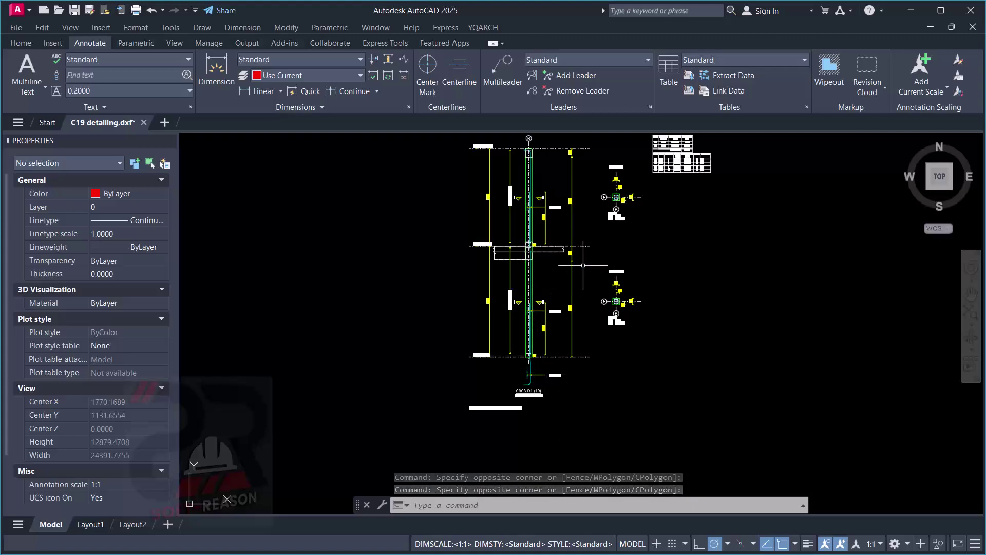
pyautogui.scroll(6, 617, 313)
pyautogui.scroll(-6, 628, 239)
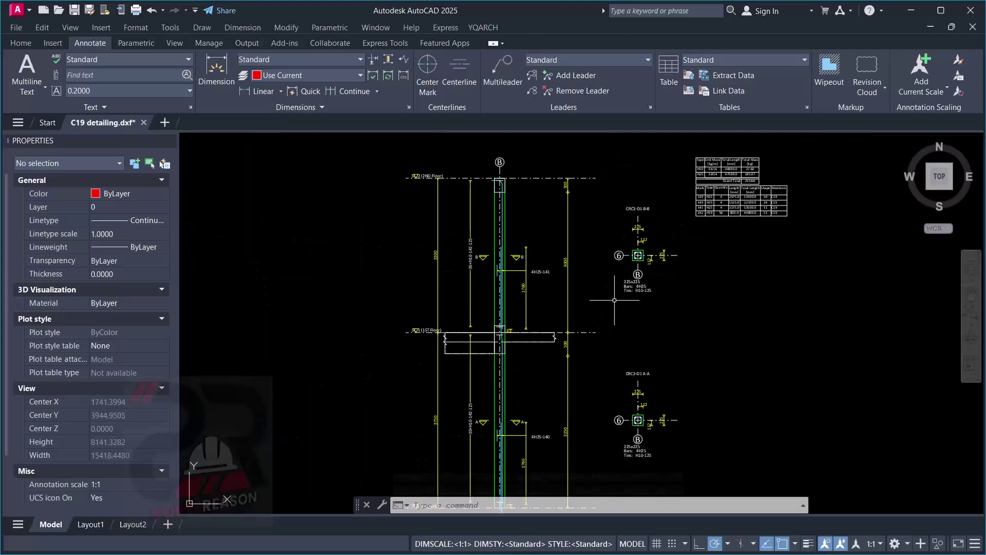
pyautogui.click(696, 315)
pyautogui.click(621, 315)
# Switch back to Tekla Structural Designer and clear the selection of column C19 in the 3D model
pyautogui.scroll(3, 595, 342)
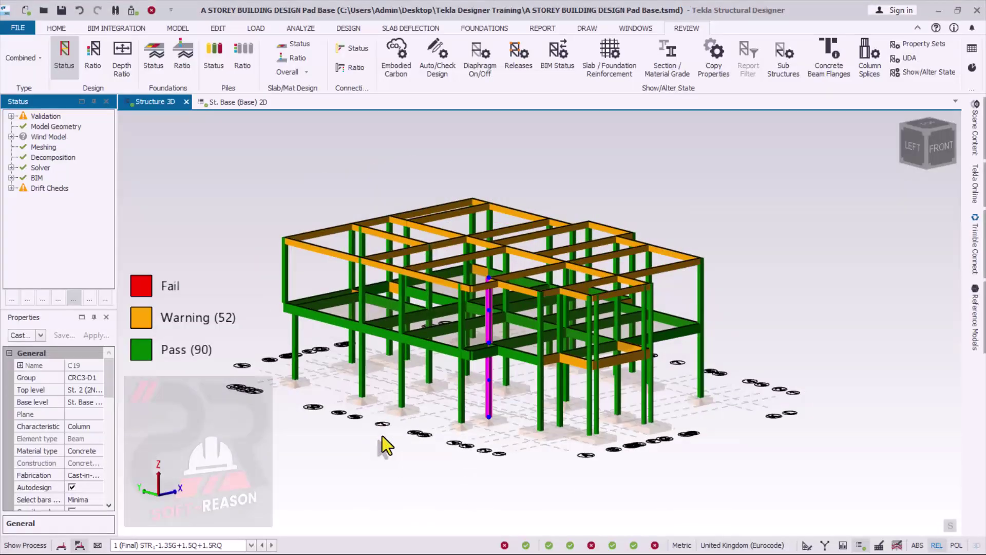
pyautogui.moveTo(468, 328)
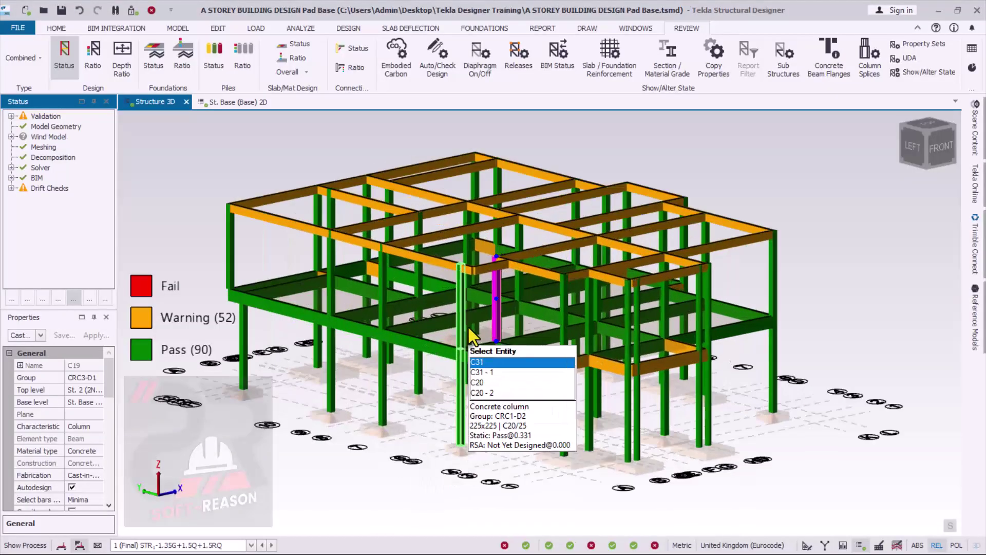
pyautogui.moveTo(590, 436)
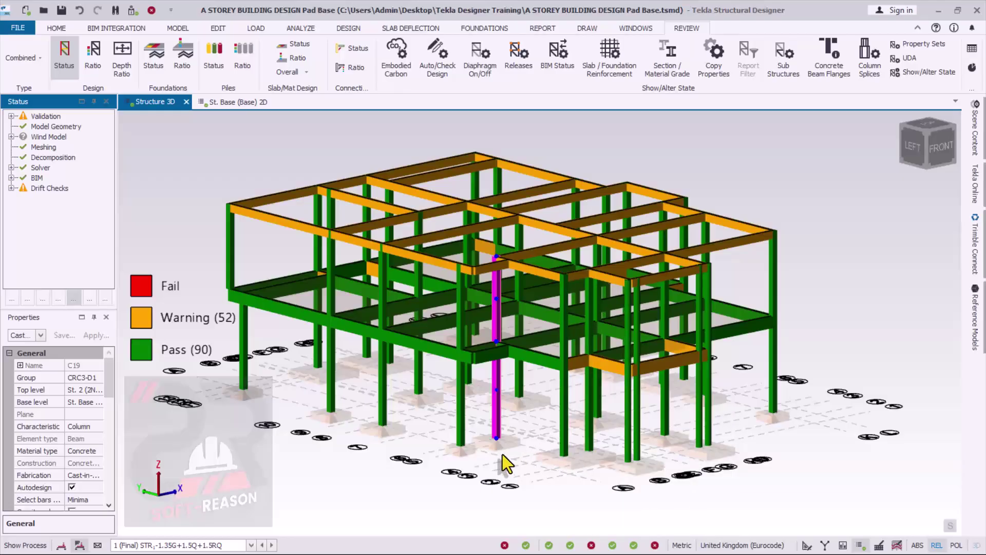
pyautogui.click(494, 504)
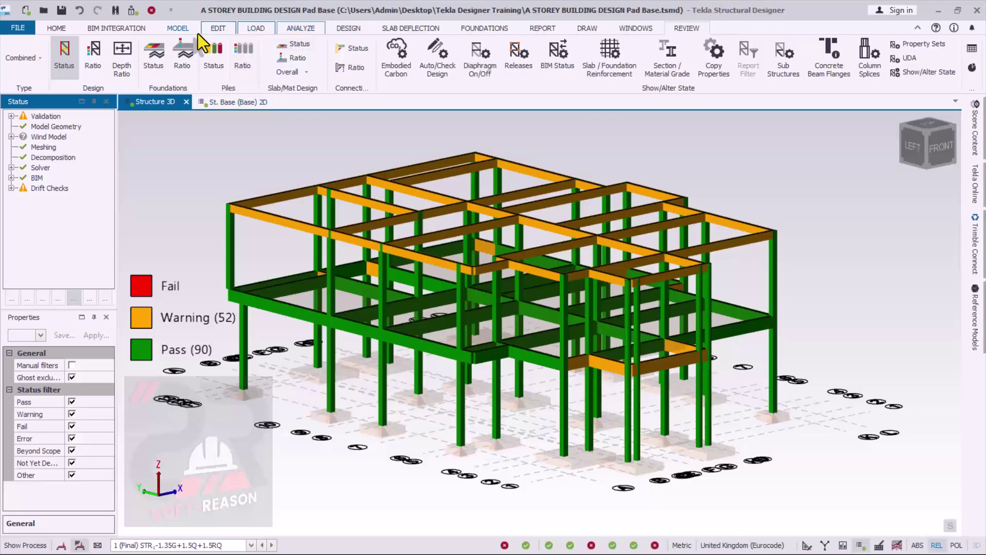
# Review the construction levels table with its level spacings and slab thicknesses, accept it, and inspect the upper frame
pyautogui.click(183, 30)
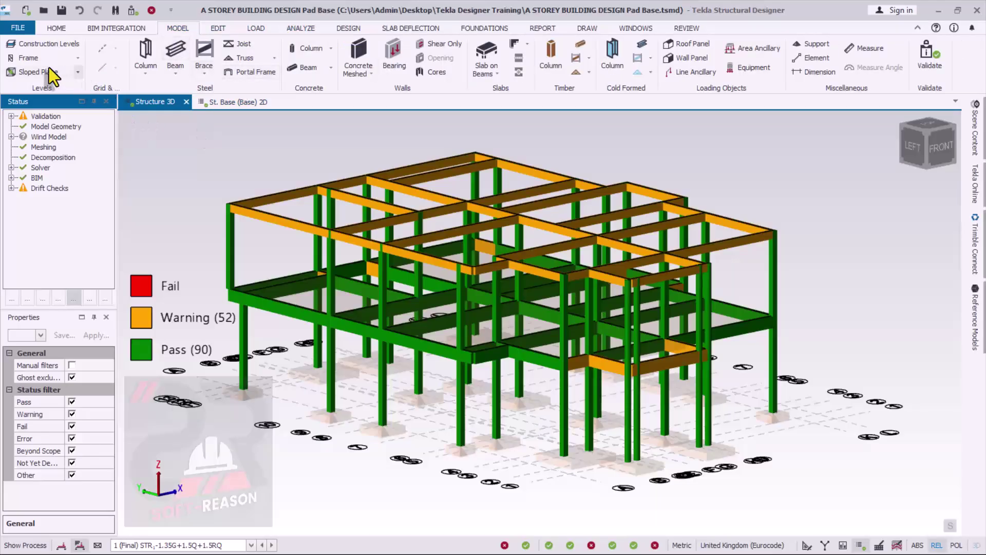
pyautogui.click(30, 46)
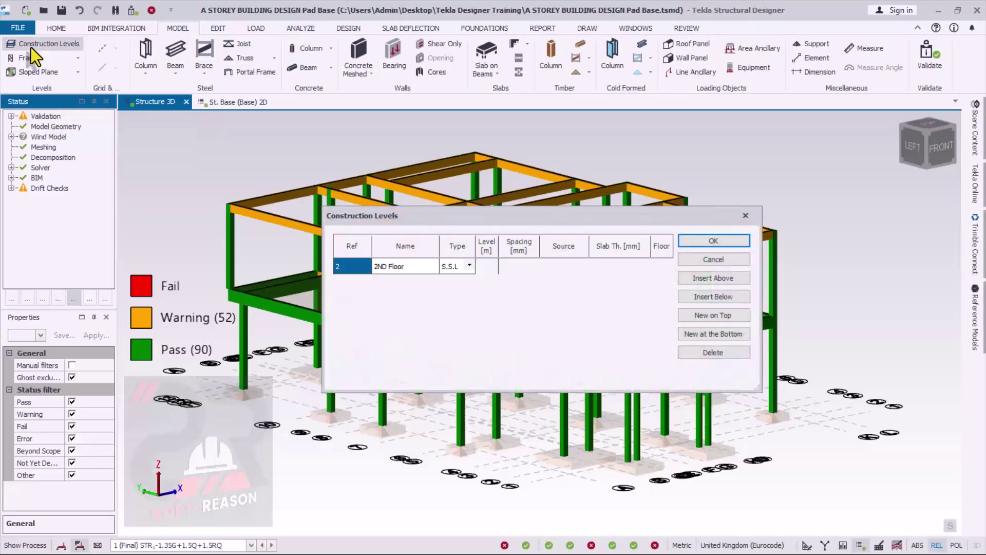
pyautogui.moveTo(479, 221); pyautogui.dragTo(436, 163)
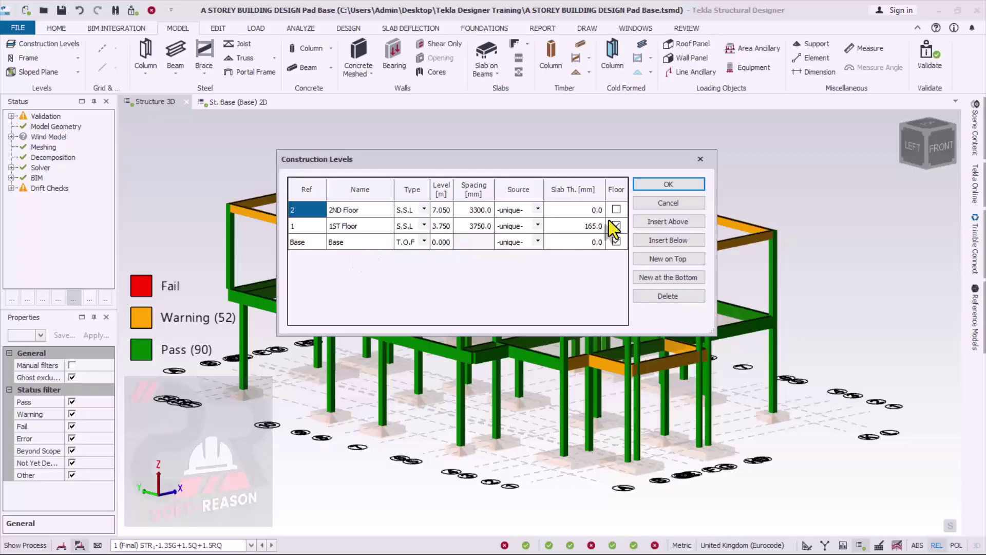
pyautogui.click(668, 186)
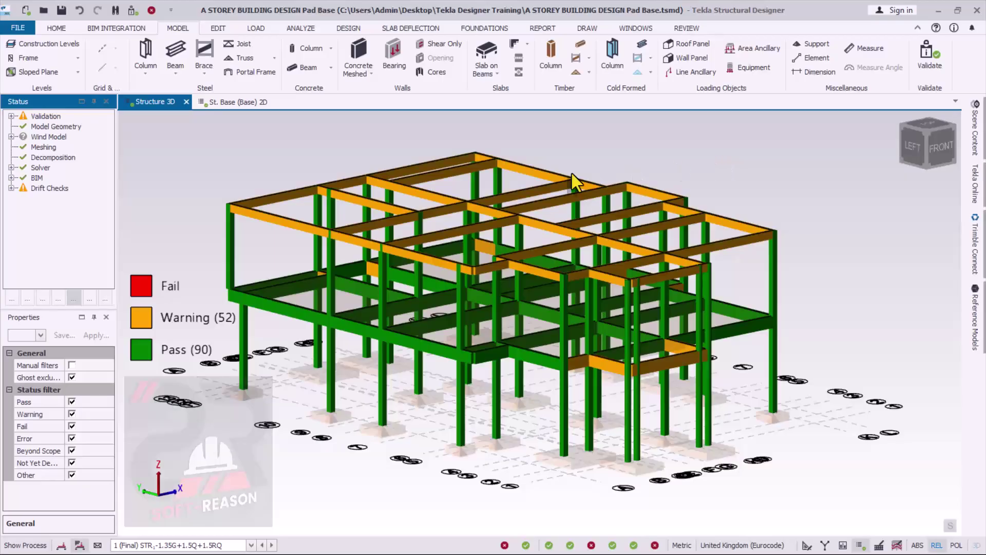
pyautogui.moveTo(411, 237)
pyautogui.moveTo(497, 349)
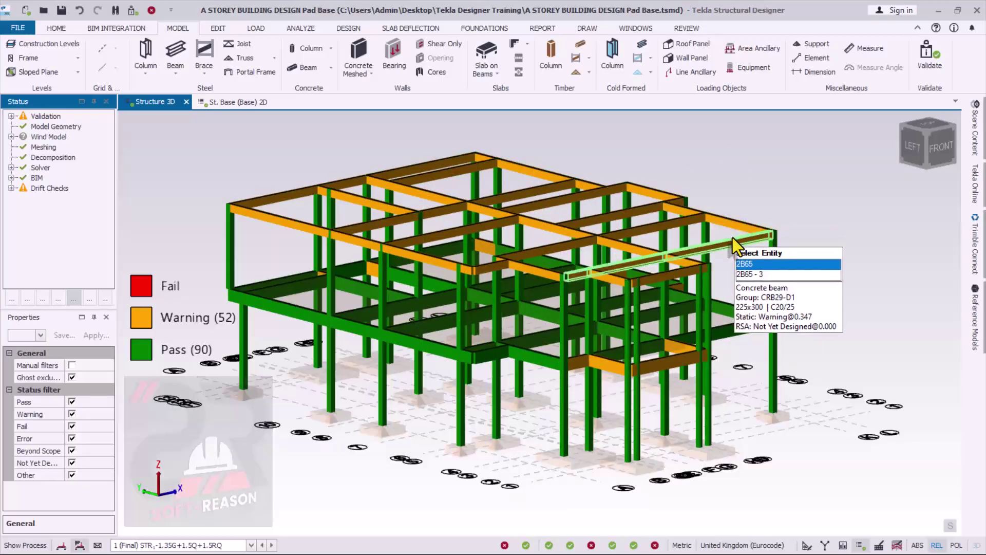
# Switch to the SUBSOIL GEOTECHNICAL REPORT in Nitro Pro and read through its cover letter
pyautogui.hotkey('alt', 'Tab')
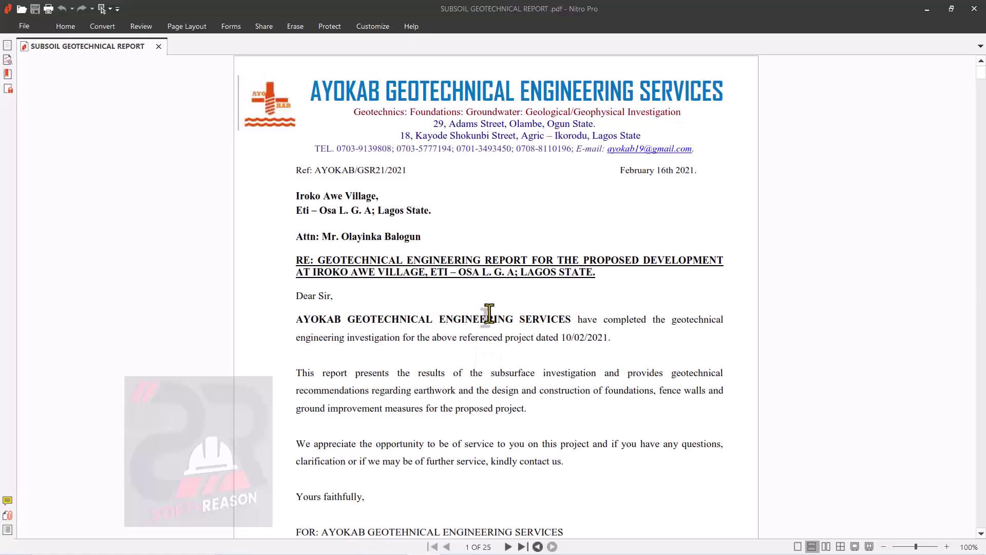
pyautogui.scroll(-3, 494, 345)
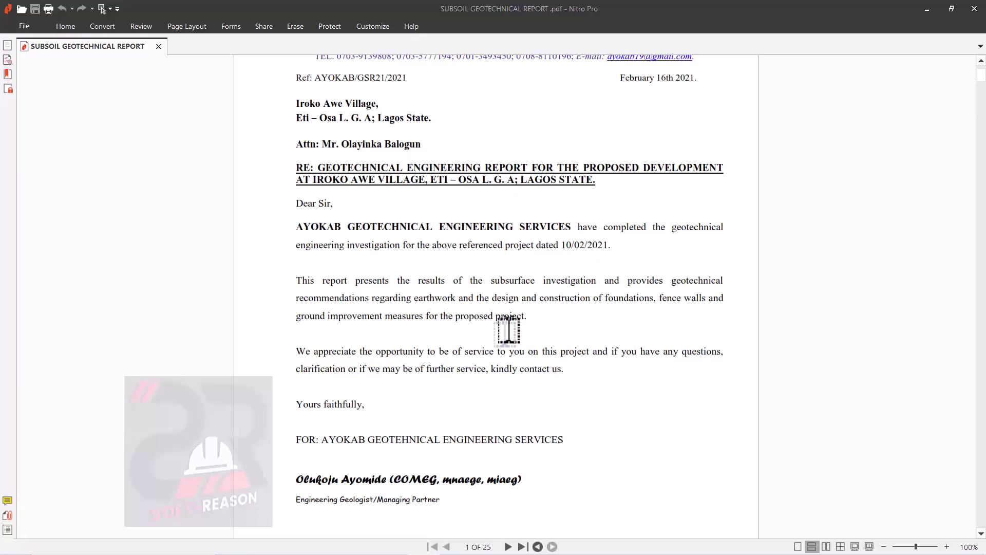
pyautogui.scroll(1, 508, 332)
pyautogui.scroll(-3, 515, 334)
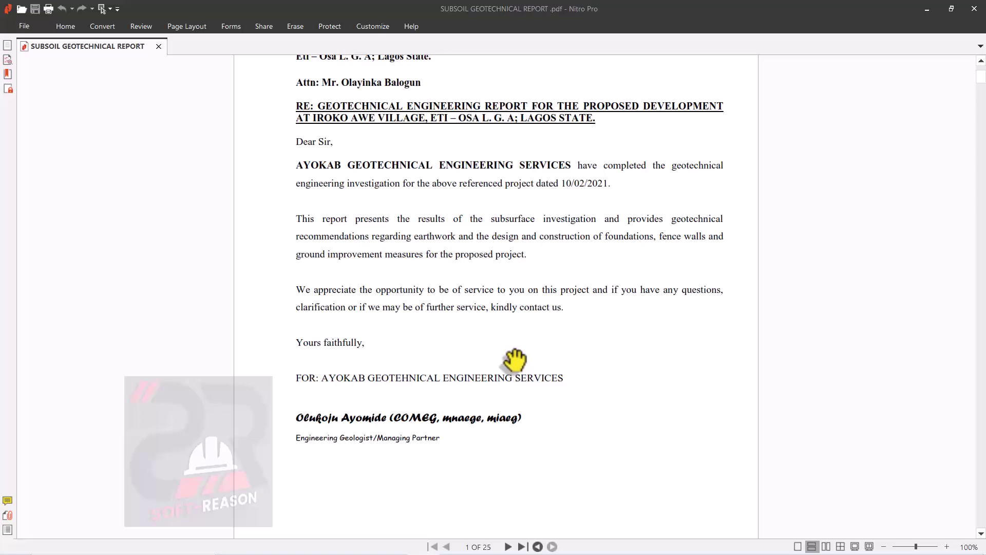
pyautogui.scroll(-3, 550, 313)
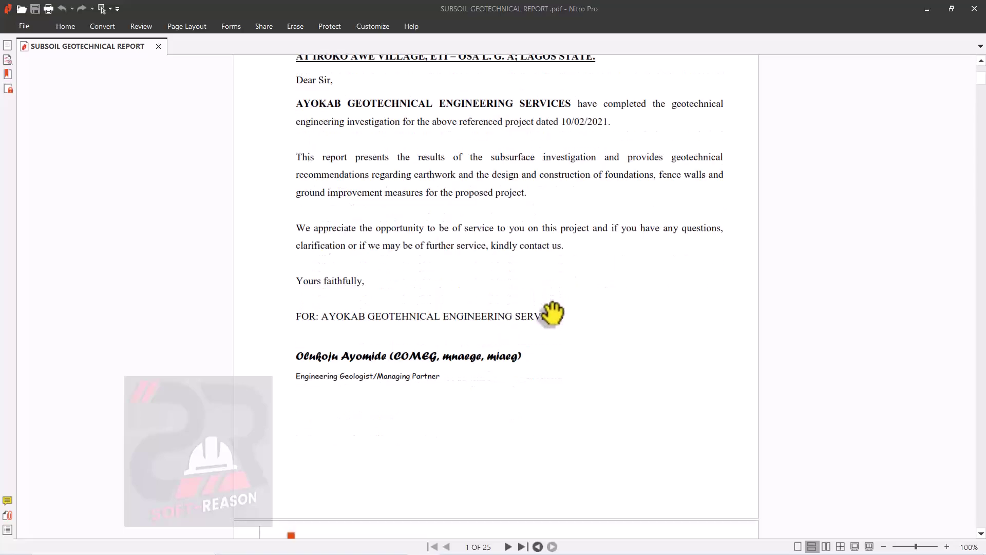
pyautogui.scroll(-1, 544, 340)
pyautogui.scroll(-3, 540, 347)
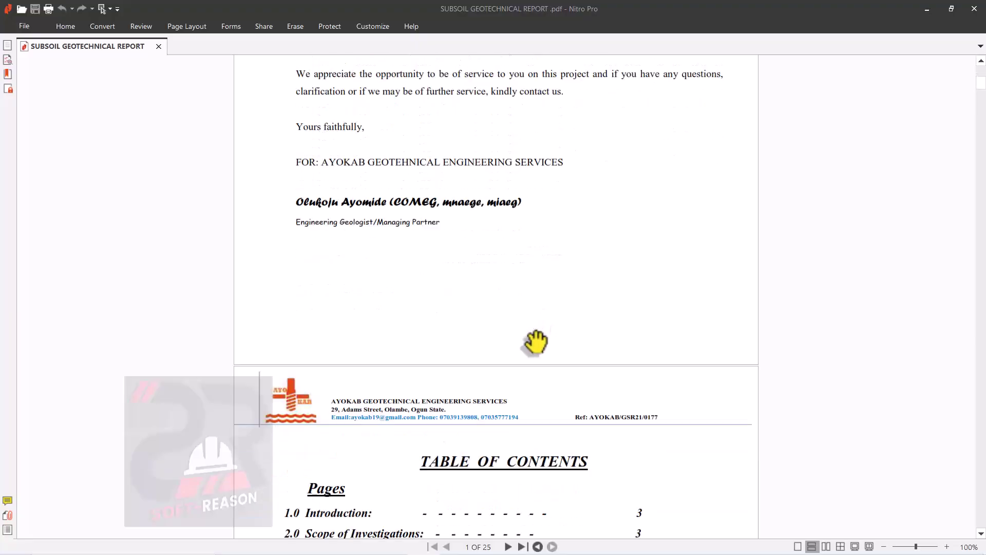
# Go through the report's table of contents, noting the Bearing Capacities and Foundation Recommendations sections
pyautogui.scroll(-11, 534, 339)
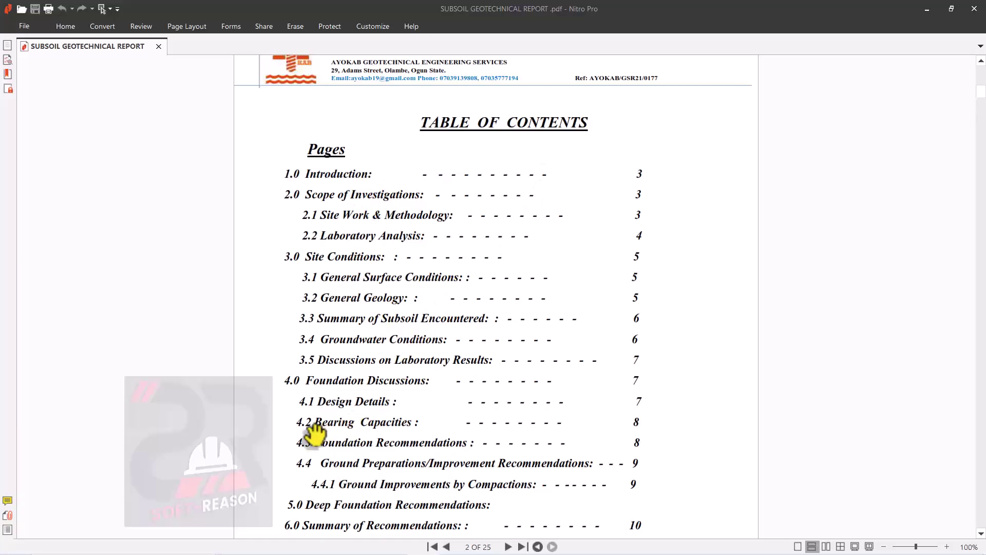
pyautogui.scroll(-1, 391, 402)
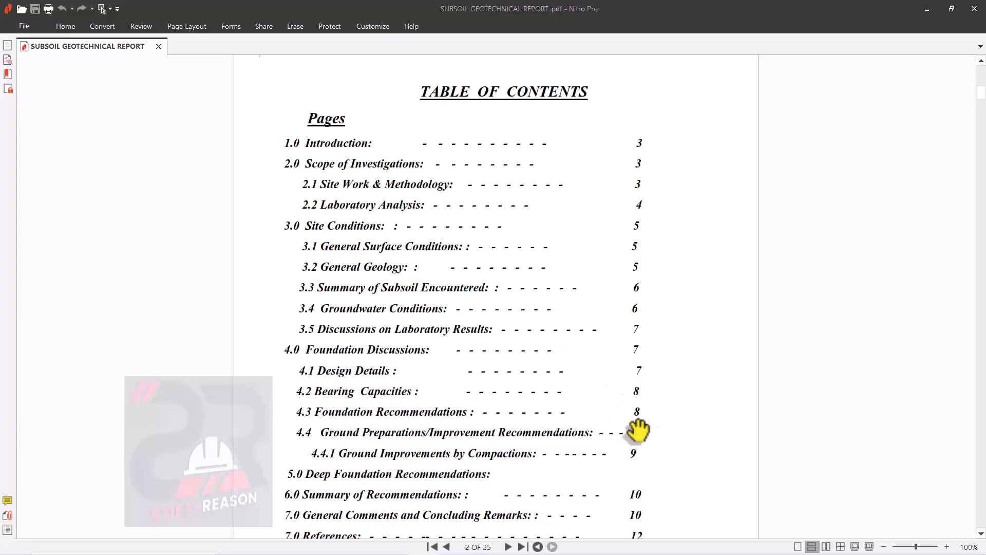
pyautogui.scroll(-3, 580, 383)
pyautogui.scroll(-12, 583, 398)
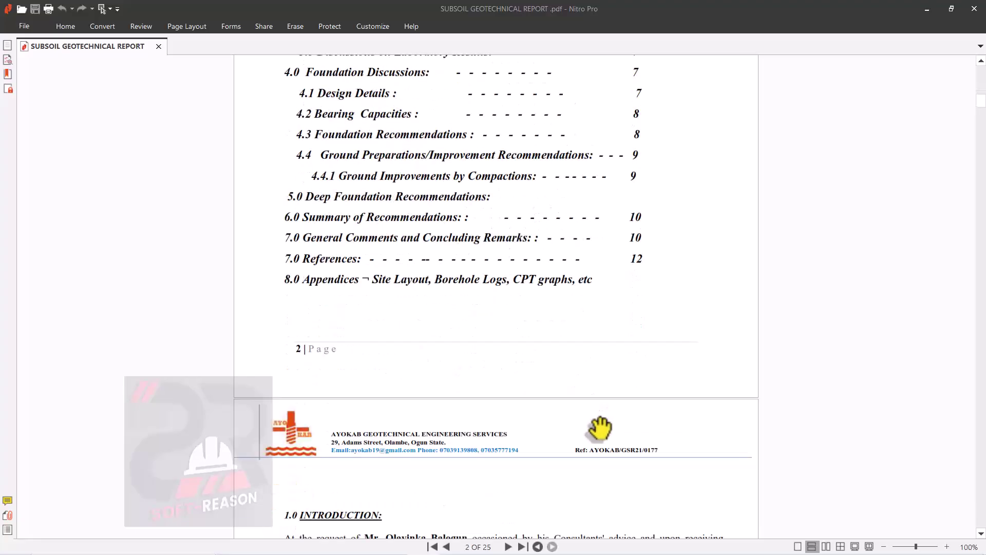
# Skim the geotechnical report from the Introduction through the site conditions, subsoil, groundwater and Foundation Discussions sections
pyautogui.scroll(-15, 492, 390)
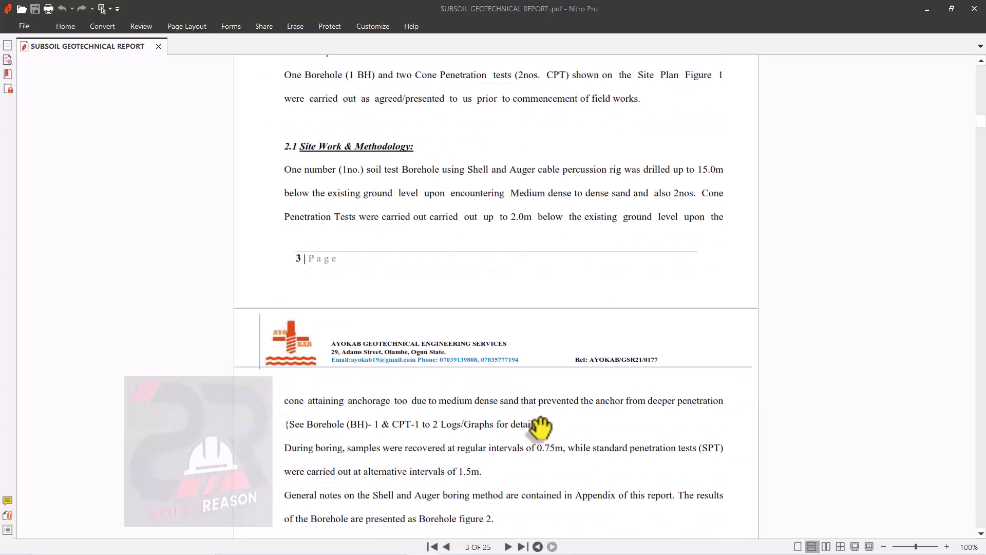
pyautogui.scroll(-18, 543, 489)
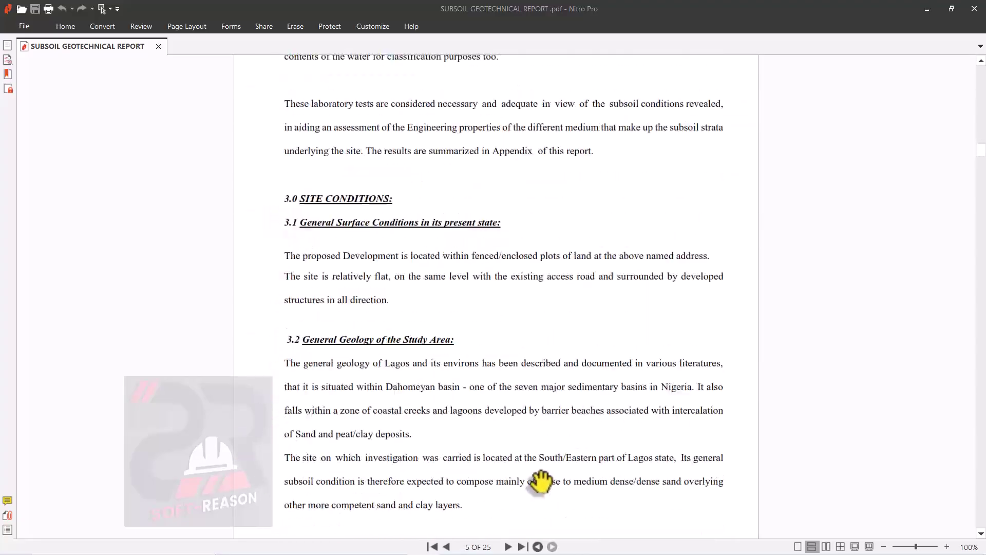
pyautogui.scroll(-18, 538, 466)
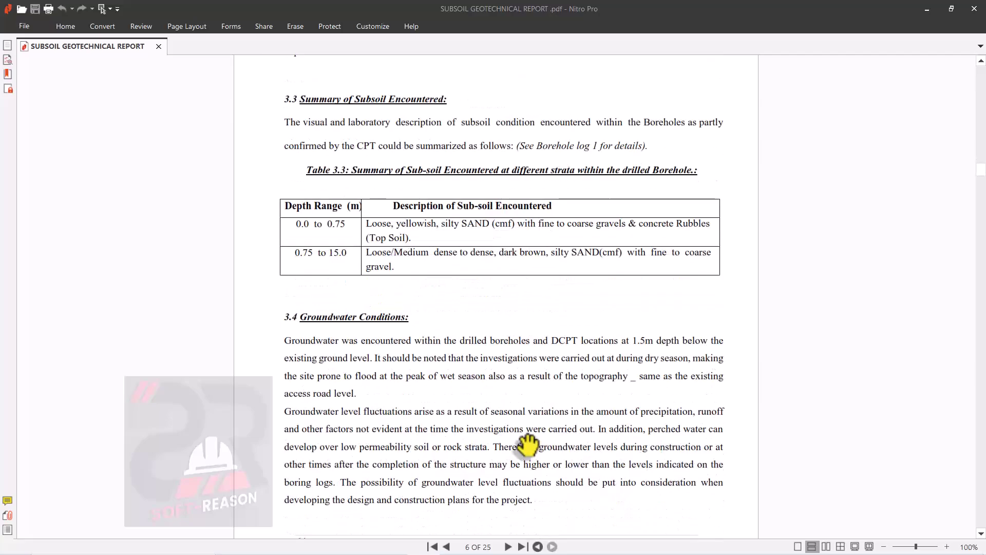
pyautogui.scroll(-18, 541, 456)
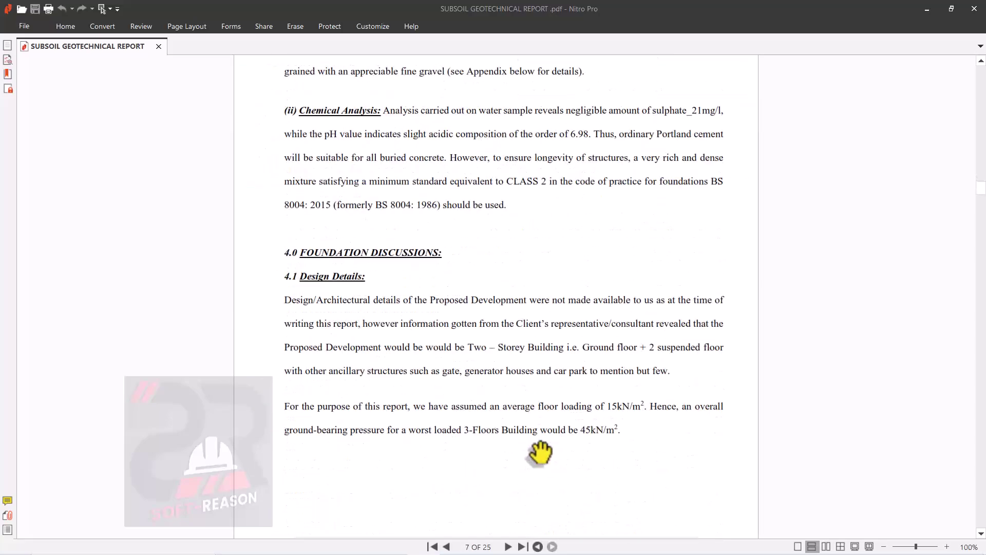
pyautogui.scroll(-18, 556, 467)
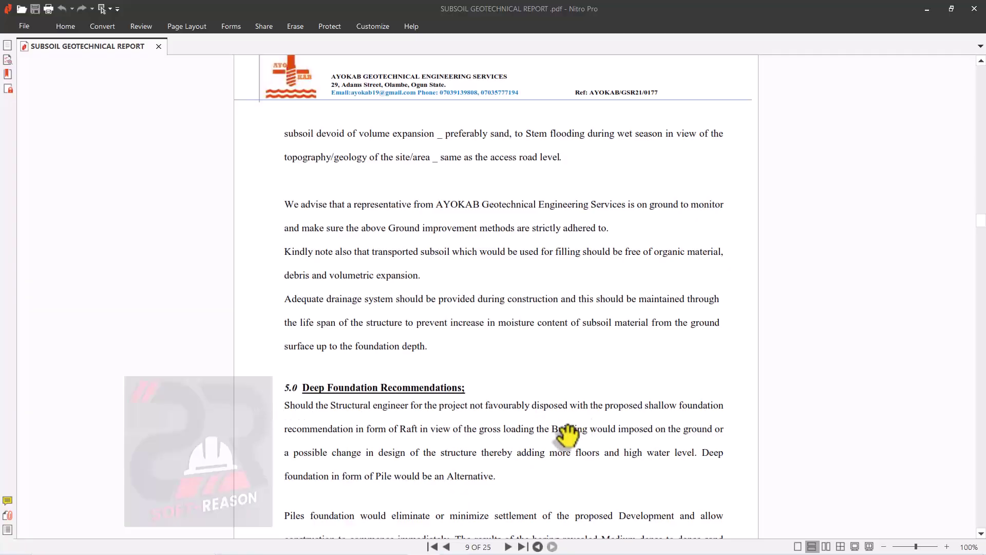
# Read the Deep Foundation Recommendations and highlight the depth of the 300 mm diameter pile in the working loads table
pyautogui.scroll(-3, 563, 385)
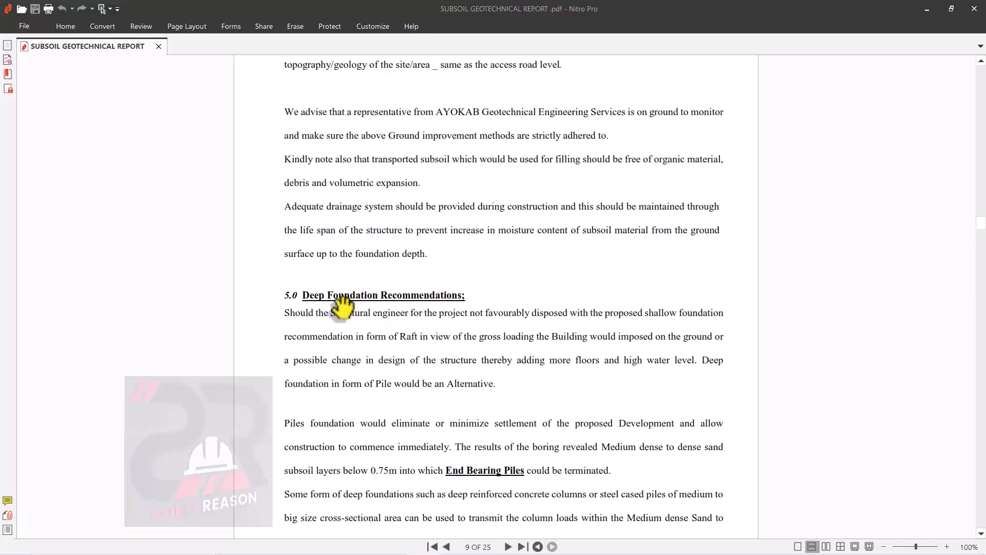
pyautogui.scroll(-2, 470, 338)
pyautogui.scroll(-7, 465, 358)
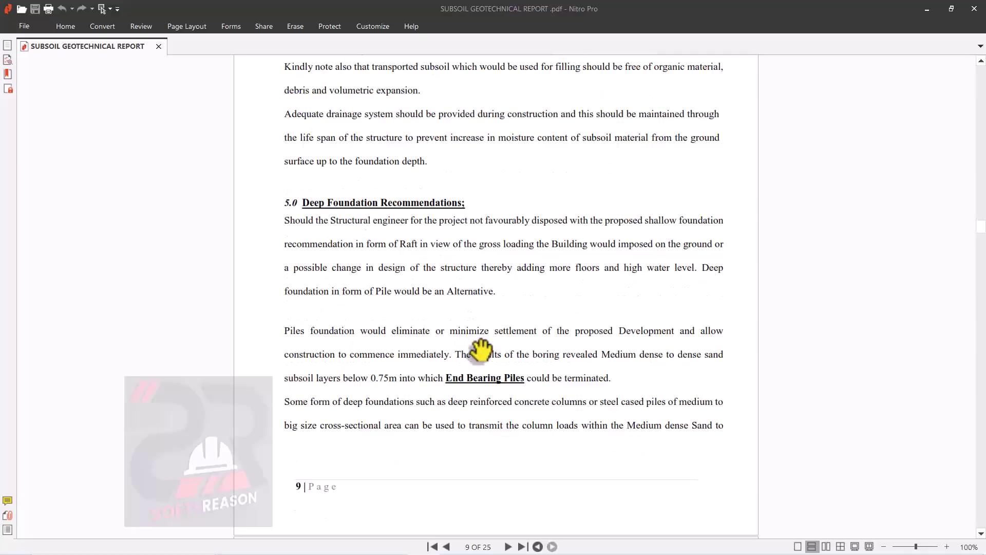
pyautogui.scroll(-2, 488, 392)
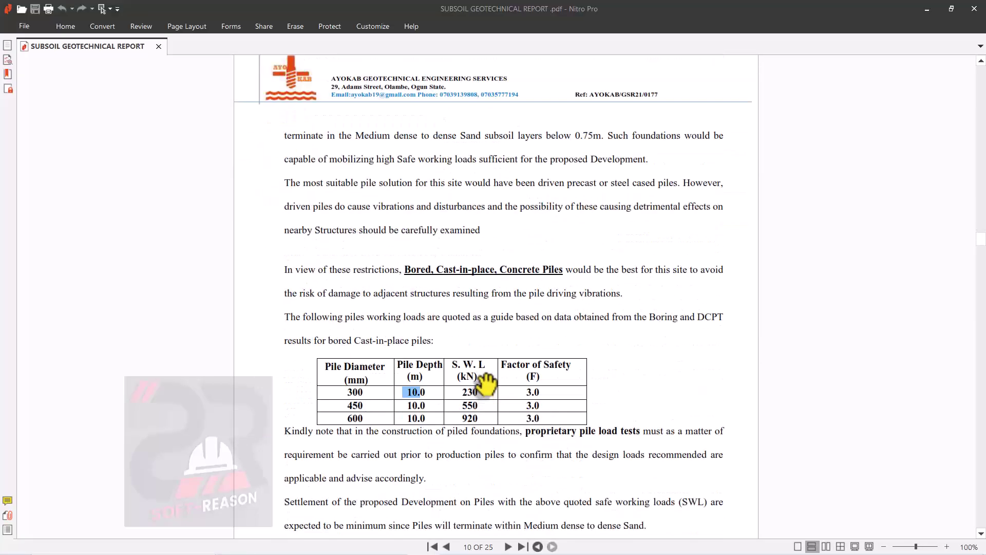
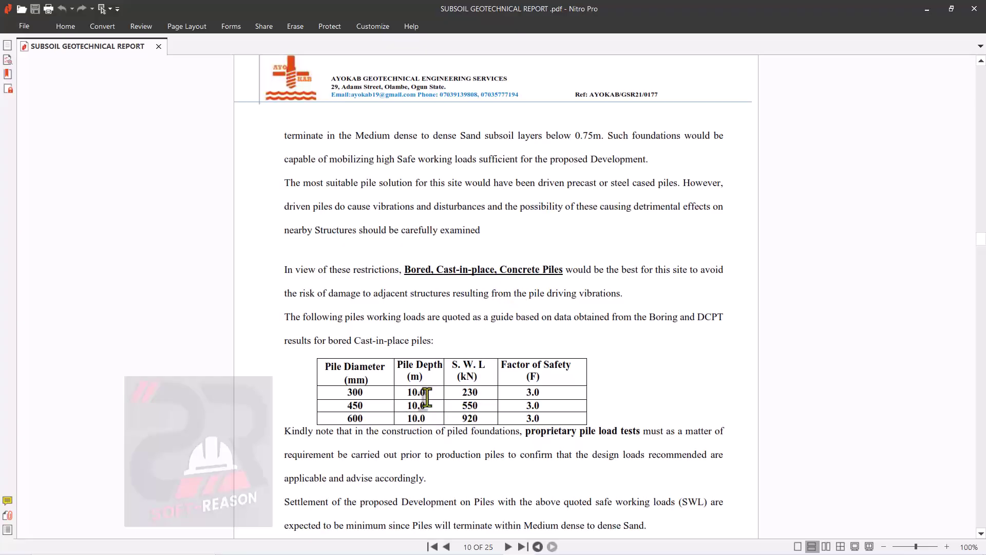
pyautogui.moveTo(410, 396); pyautogui.dragTo(424, 392)
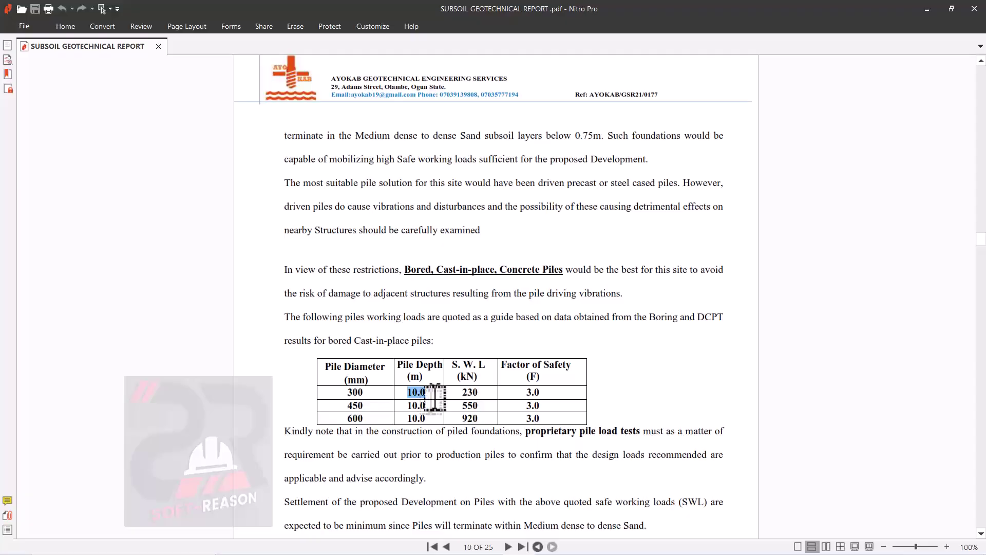
# Review the recommendation for bored, cast-in-place concrete piles and the pile load test and settlement notes below the table
pyautogui.scroll(3, 436, 369)
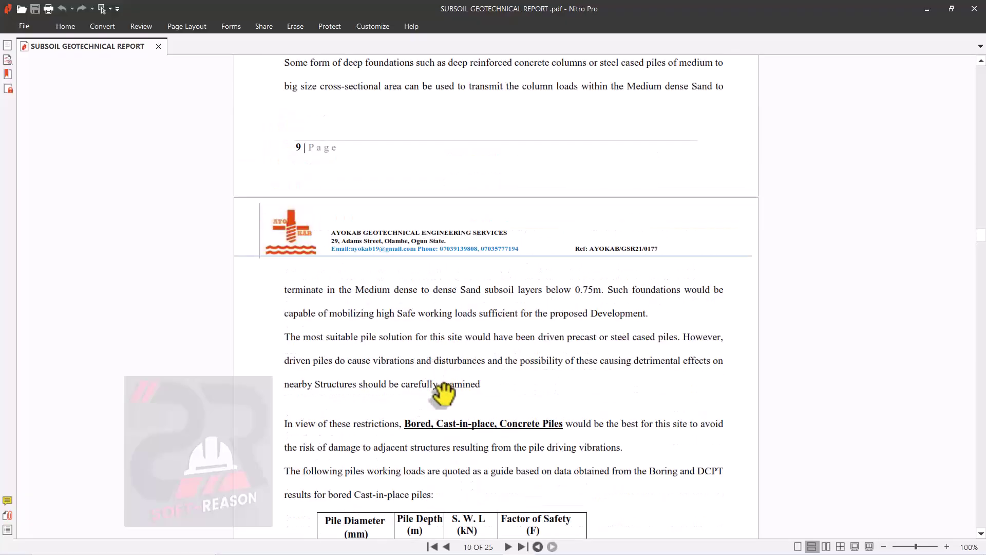
pyautogui.scroll(-1, 434, 372)
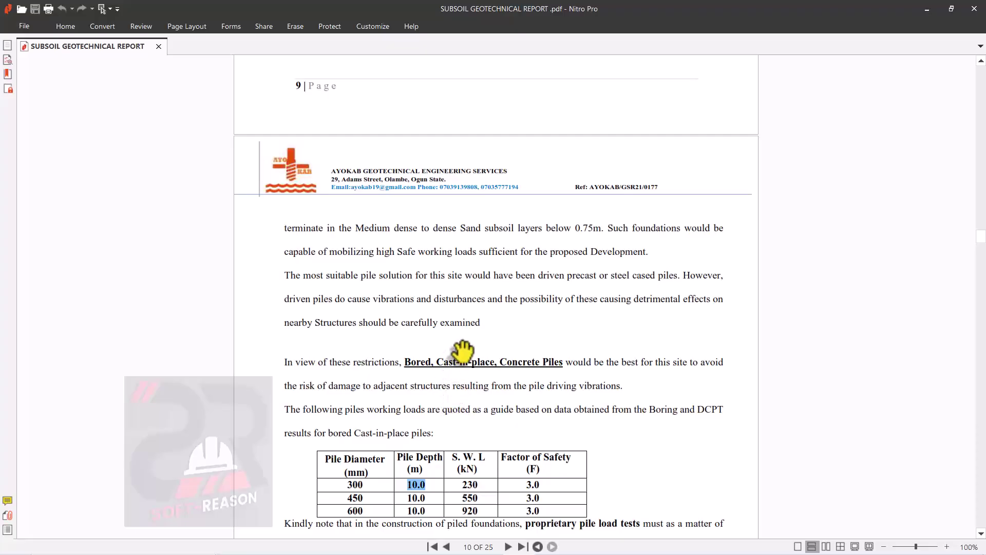
pyautogui.scroll(-1, 462, 355)
pyautogui.scroll(-1, 452, 411)
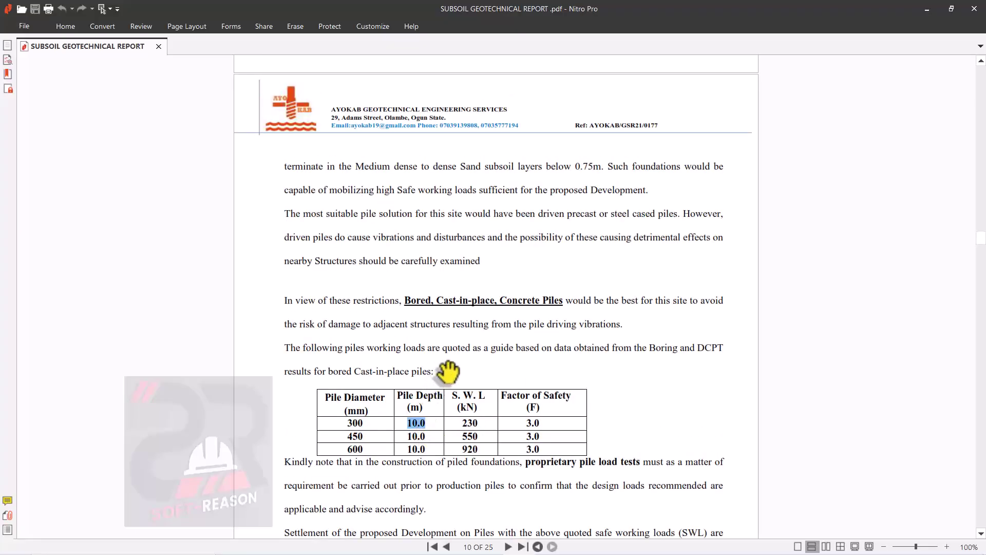
pyautogui.scroll(1, 452, 366)
pyautogui.scroll(2, 488, 308)
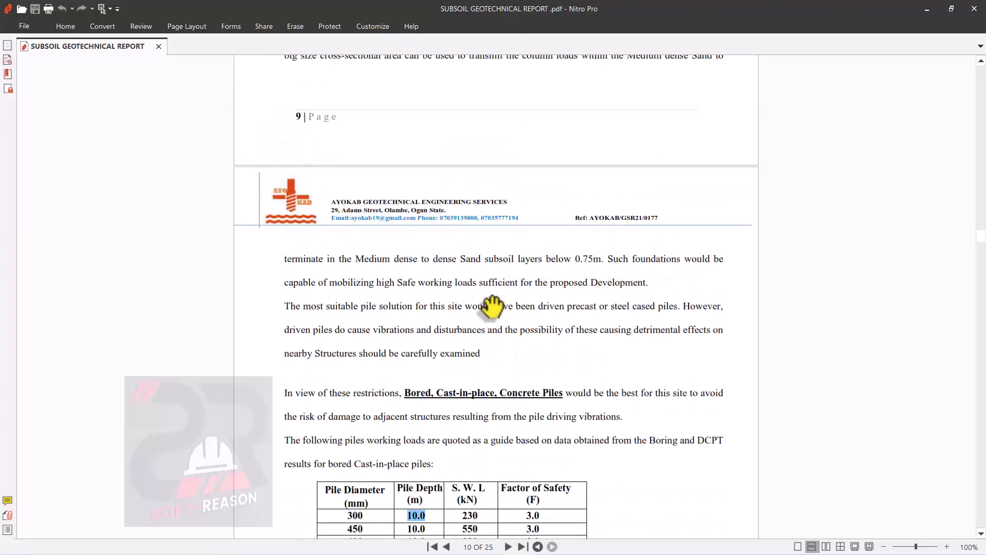
pyautogui.scroll(2, 485, 307)
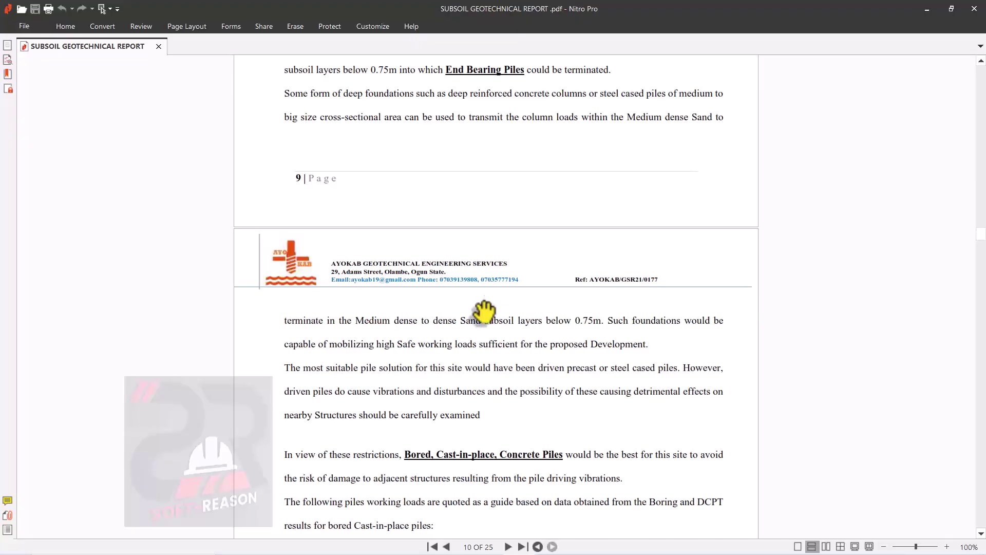
pyautogui.scroll(-3, 485, 308)
pyautogui.scroll(-3, 486, 333)
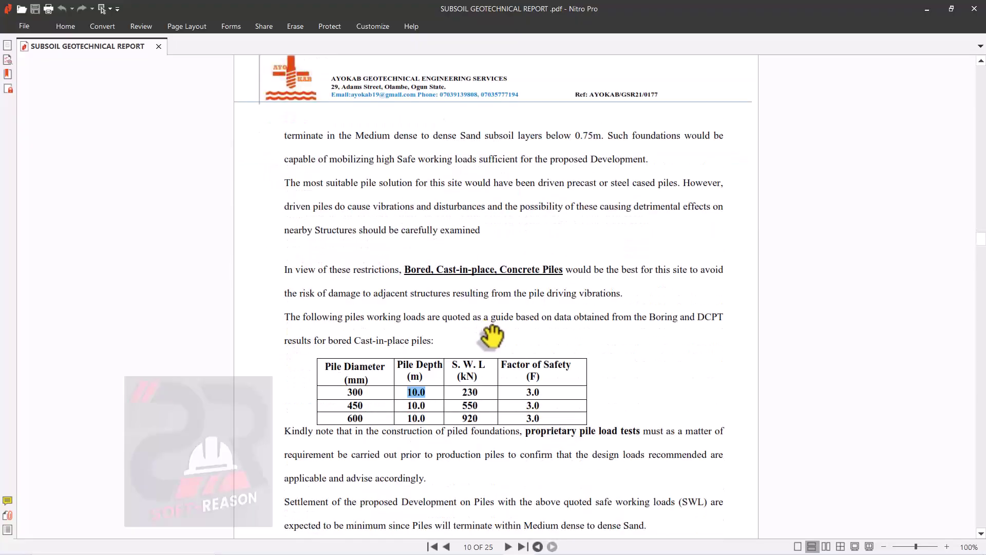
pyautogui.scroll(-3, 486, 335)
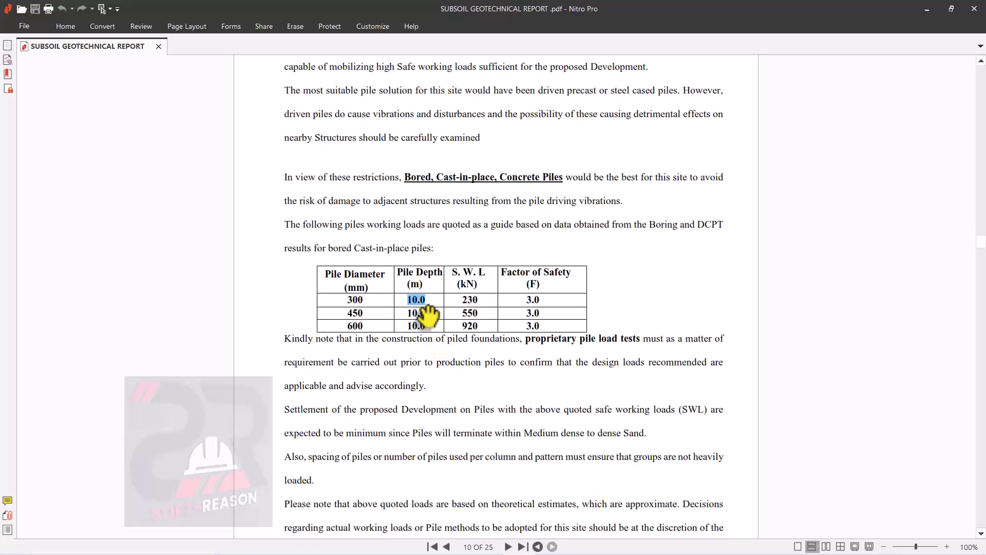
# Reread the start of section 5.0 on the raft alternative and end bearing piles, and return to the pile table
pyautogui.scroll(2, 436, 358)
pyautogui.scroll(2, 436, 358)
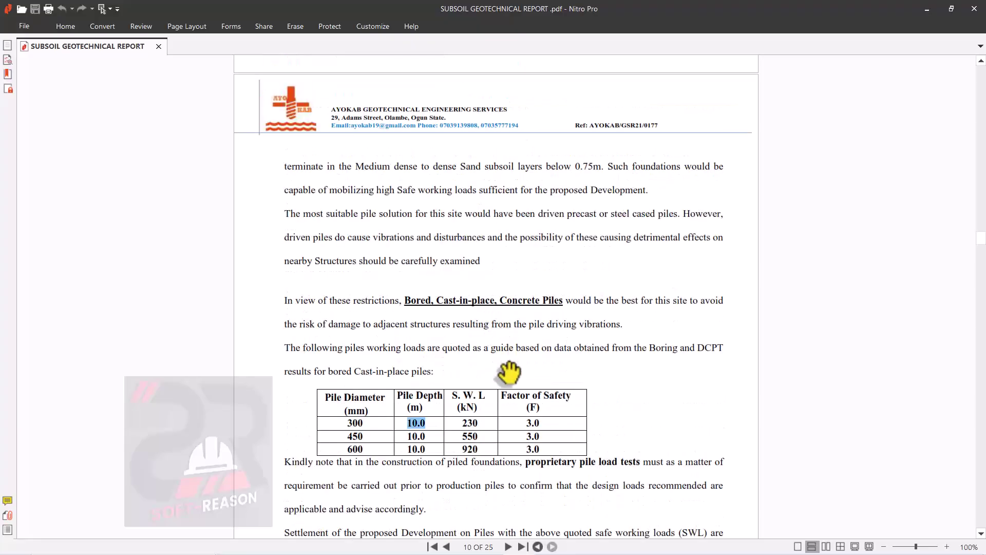
pyautogui.scroll(8, 511, 359)
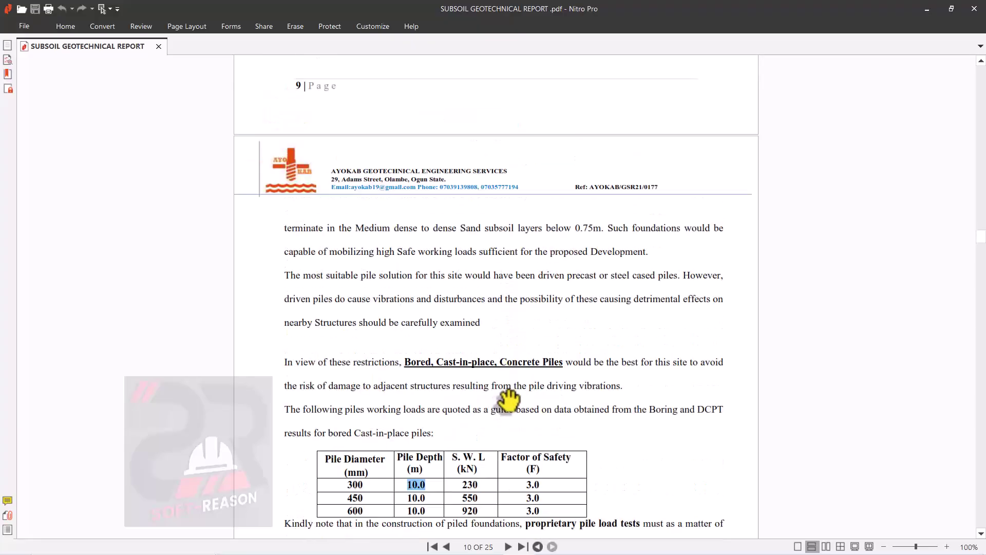
pyautogui.scroll(3, 510, 380)
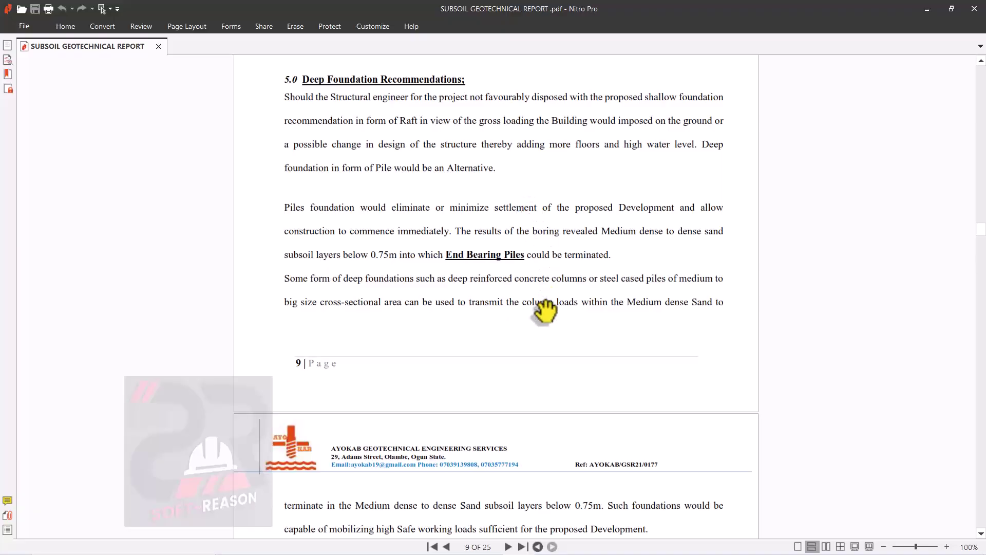
pyautogui.scroll(1, 544, 308)
pyautogui.scroll(-10, 467, 513)
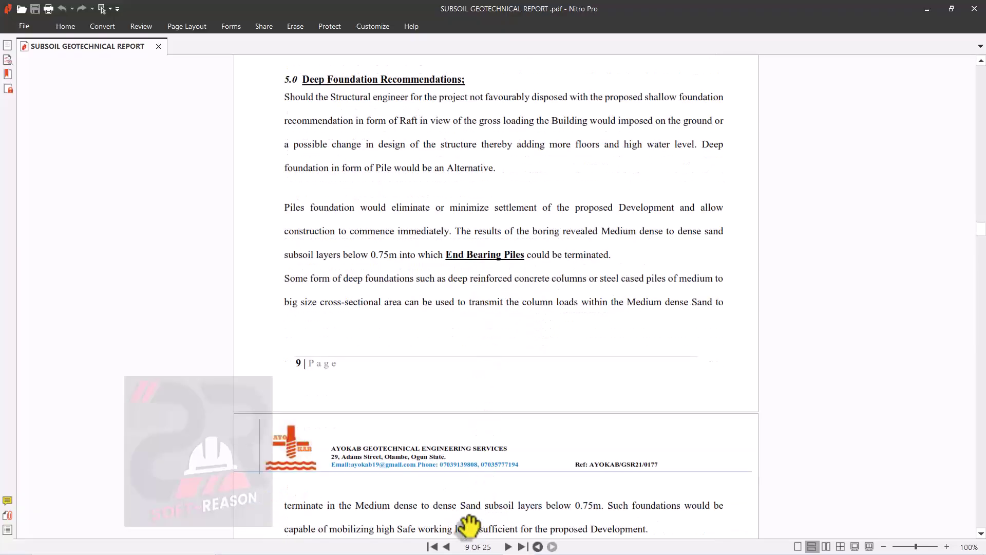
pyautogui.scroll(-2, 418, 490)
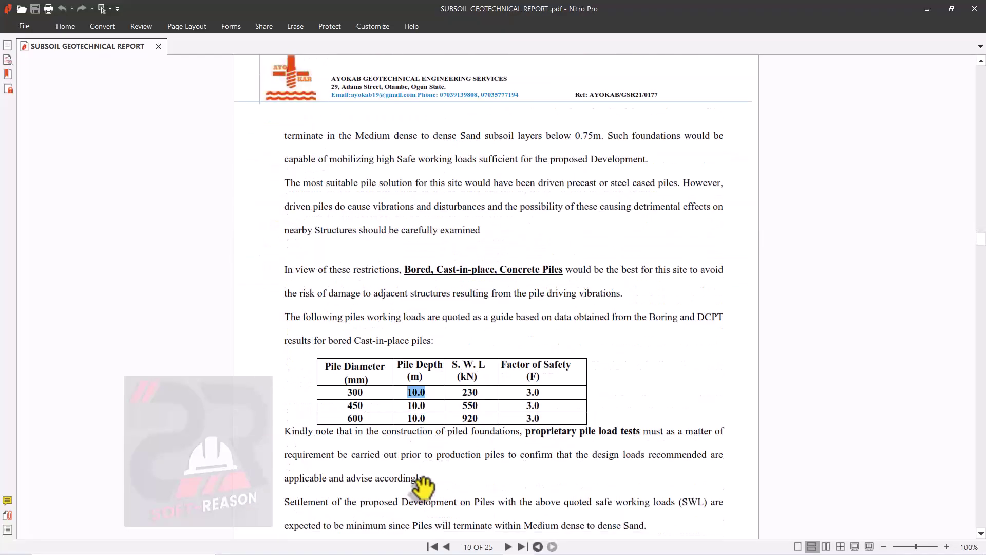
# Examine the pile depths and safe working loads listed for each pile diameter
pyautogui.scroll(1, 423, 457)
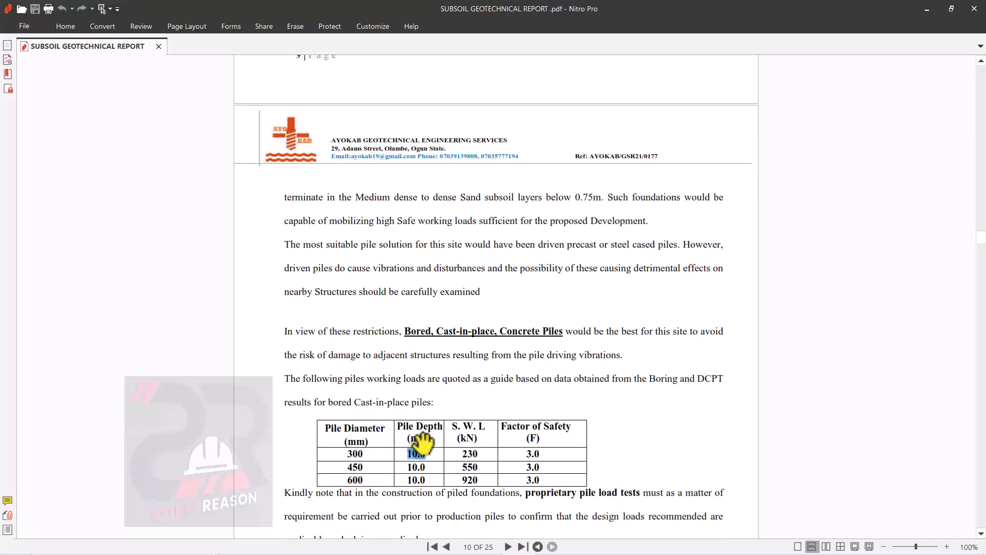
pyautogui.scroll(-2, 425, 436)
pyautogui.scroll(2, 455, 411)
pyautogui.scroll(2, 423, 471)
pyautogui.scroll(-2, 419, 471)
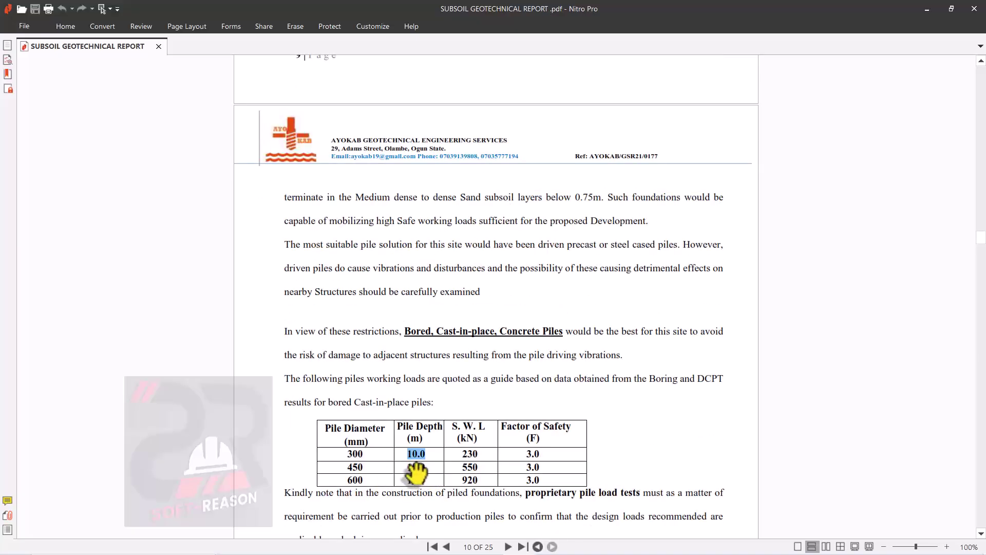
# Go back to the ground improvement, filling and drainage advice preceding the Deep Foundation Recommendations
pyautogui.scroll(8, 425, 452)
pyautogui.scroll(15, 434, 385)
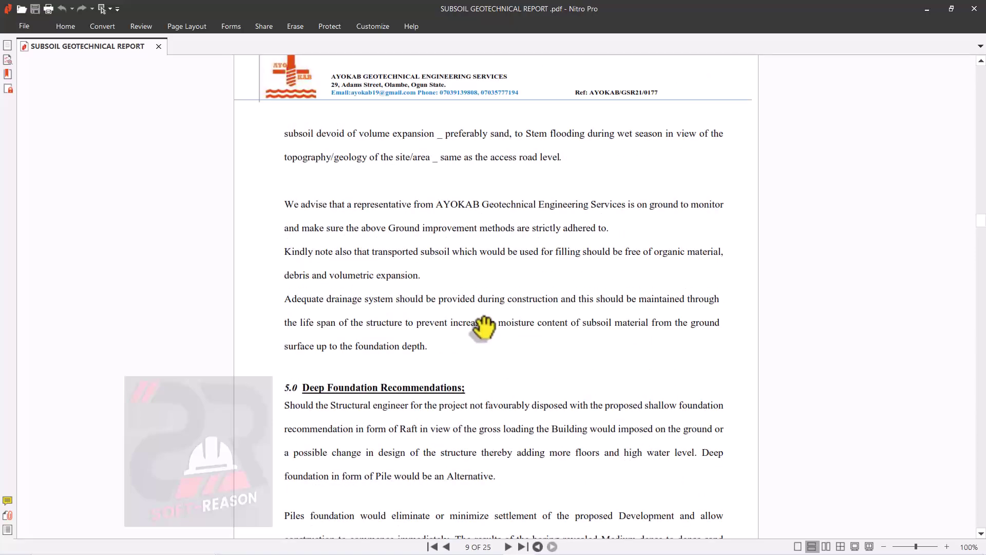
pyautogui.scroll(2, 483, 326)
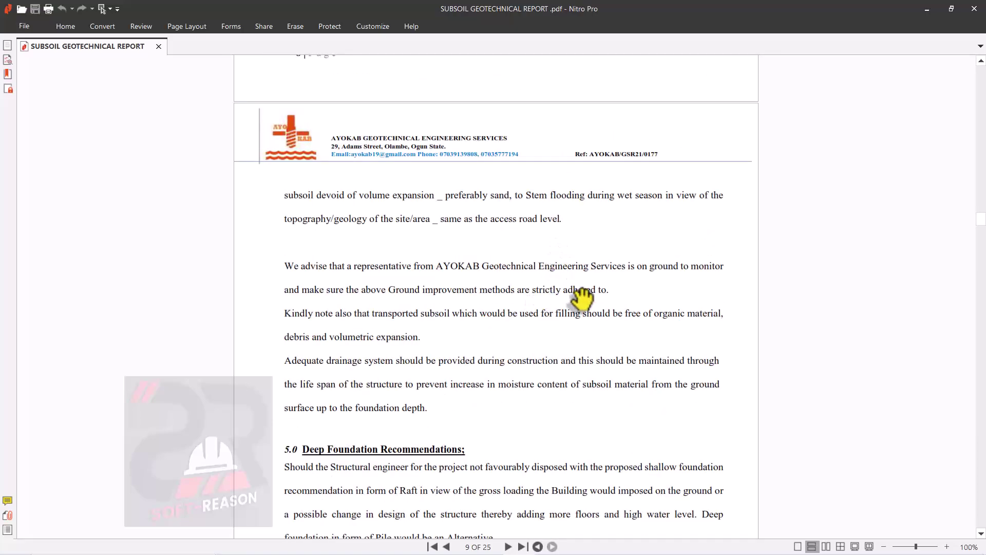
# Switch to Tekla Structural Designer and inspect the 3D building frame and its pad bases
pyautogui.press('alt')
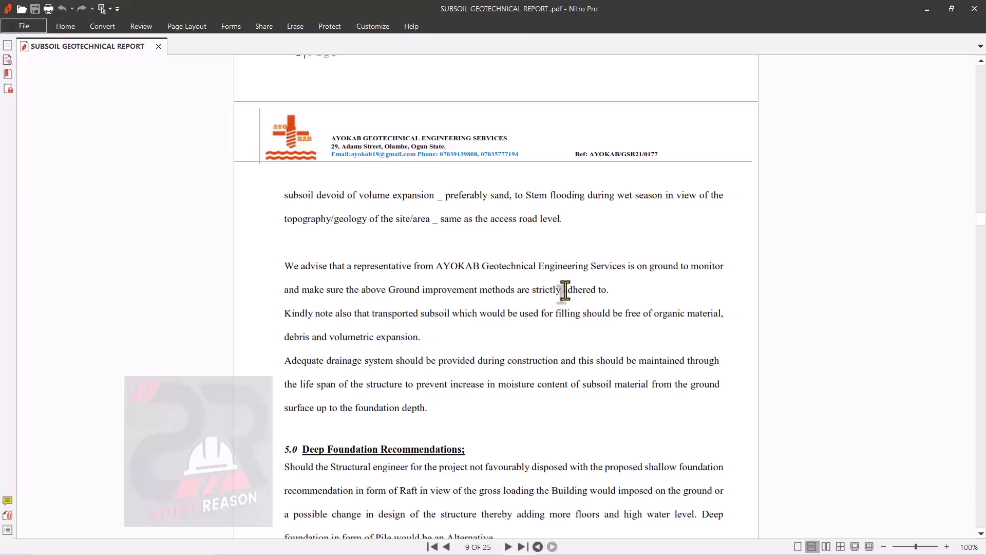
pyautogui.hotkey('alt', 'Tab')
pyautogui.scroll(3, 651, 353)
pyautogui.click(648, 282)
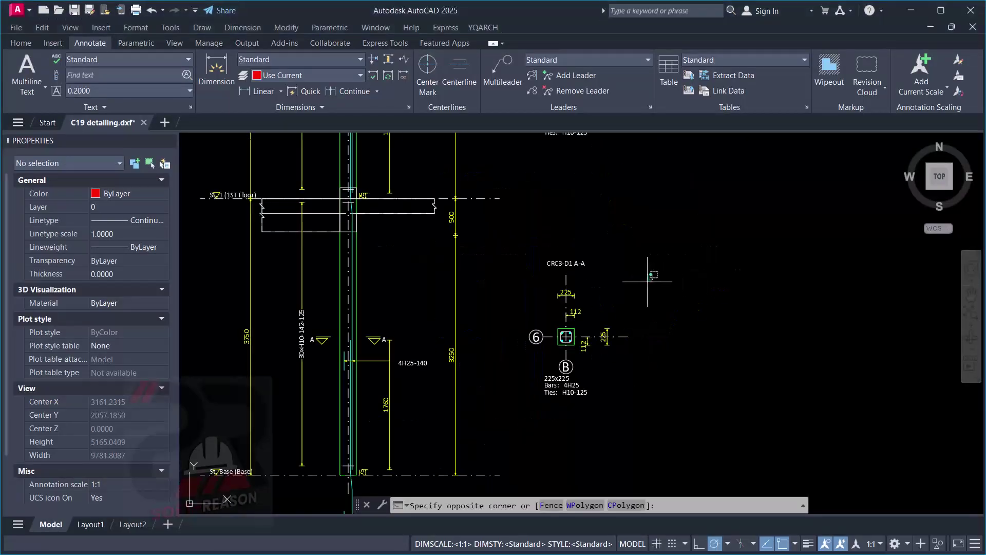
pyautogui.hotkey('alt', 'Tab')
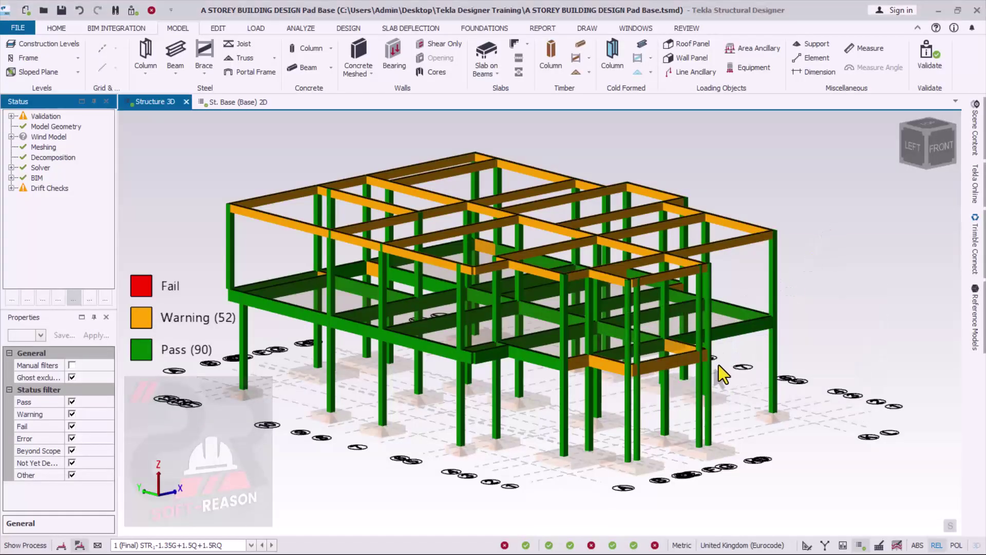
pyautogui.scroll(2, 718, 365)
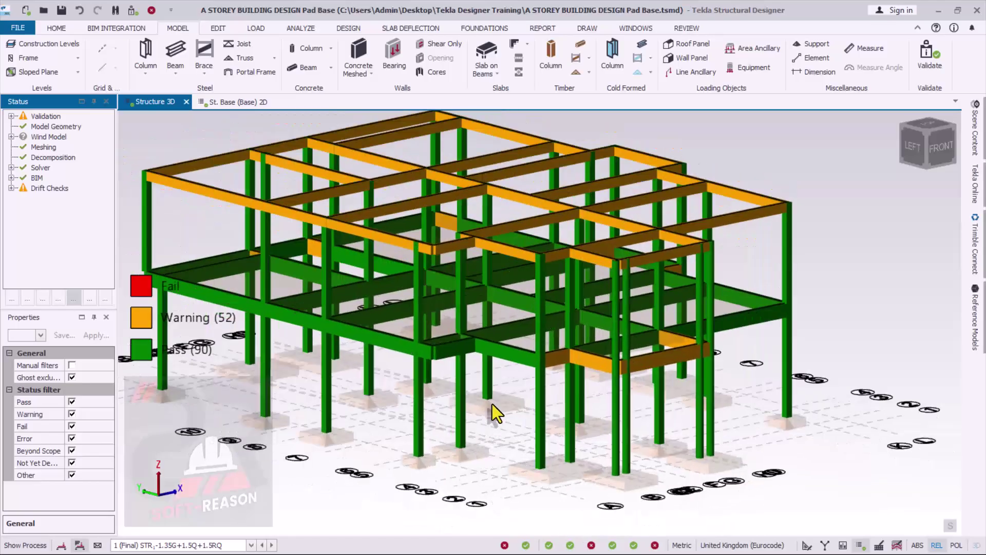
pyautogui.scroll(-2, 534, 369)
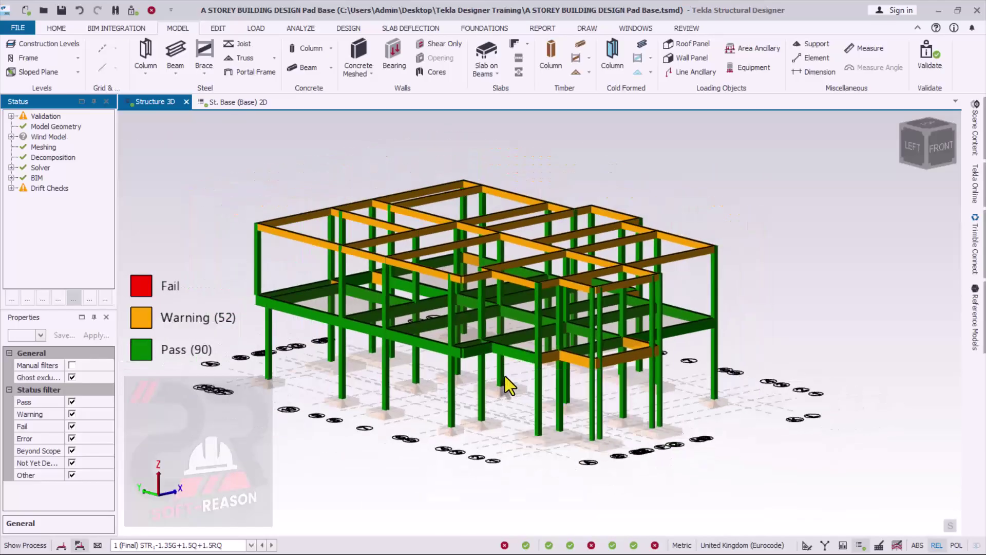
# Open the design settings and bring up the detailing settings for cast-in-place concrete columns
pyautogui.click(347, 29)
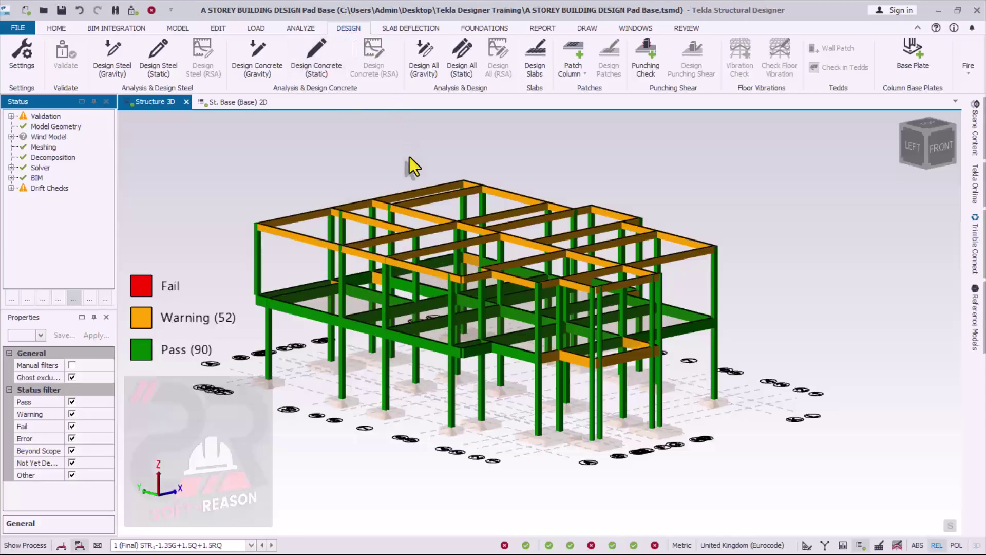
pyautogui.click(25, 69)
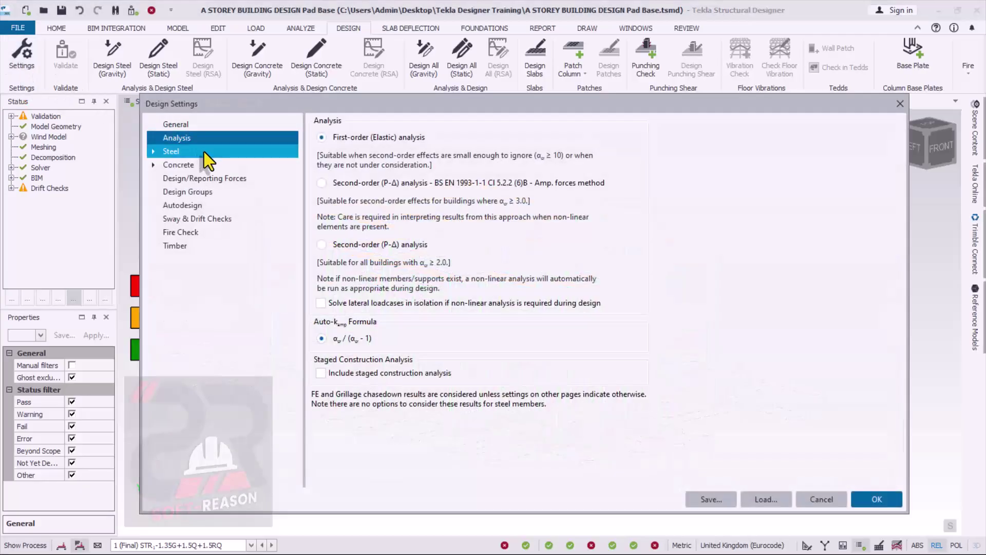
pyautogui.moveTo(249, 103); pyautogui.dragTo(270, 77)
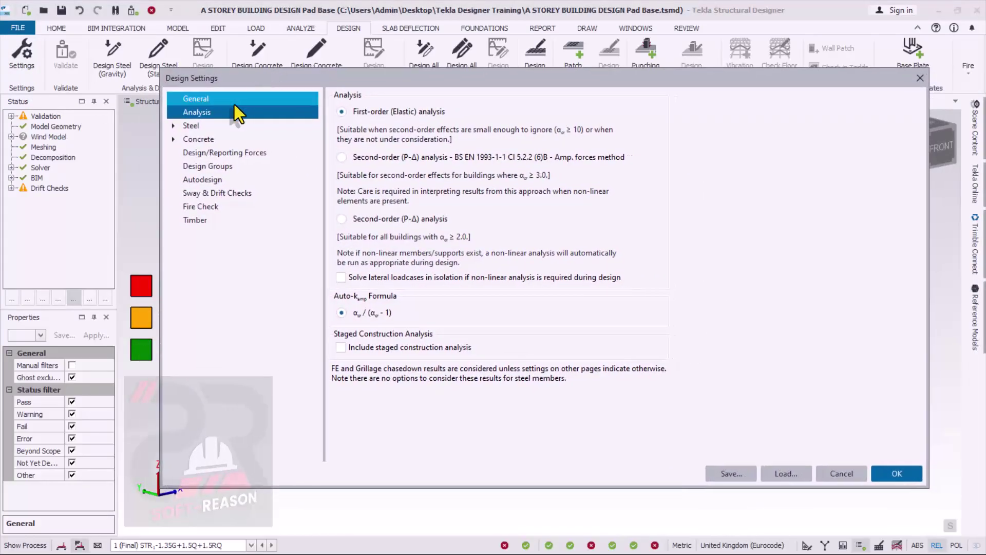
pyautogui.click(190, 142)
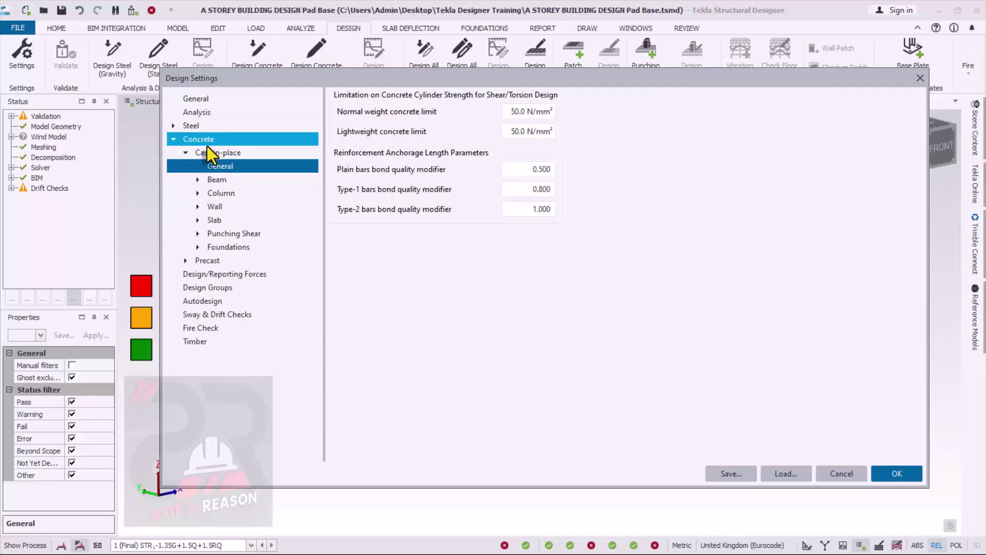
pyautogui.click(220, 194)
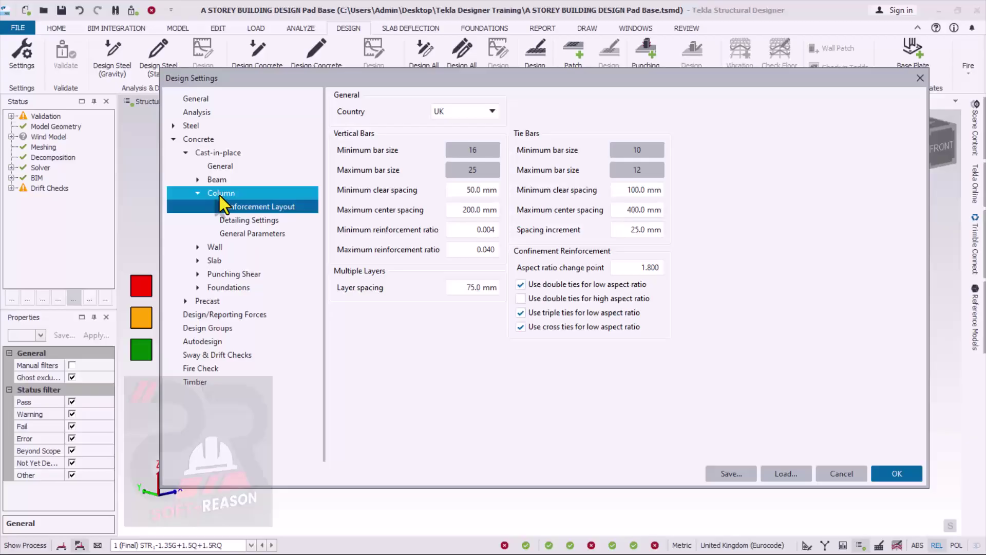
pyautogui.click(261, 225)
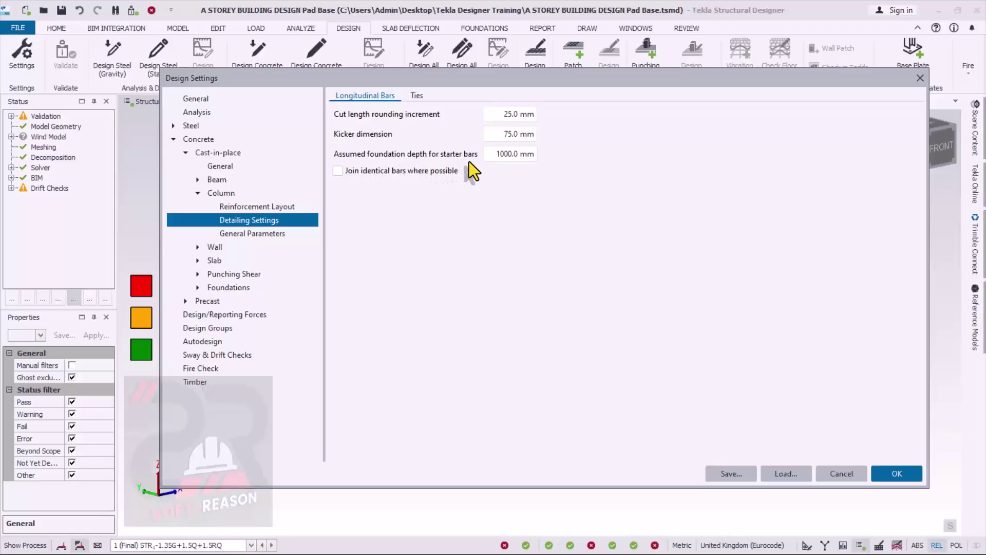
# Set the assumed foundation depth for column starter bars to 1500 mm
pyautogui.doubleClick(516, 154)
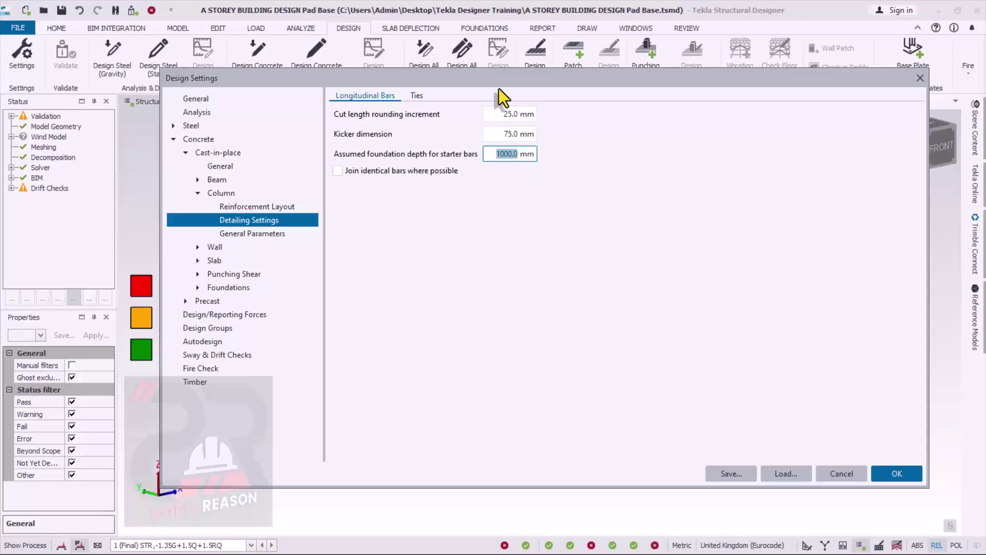
pyautogui.moveTo(504, 78); pyautogui.dragTo(490, 97)
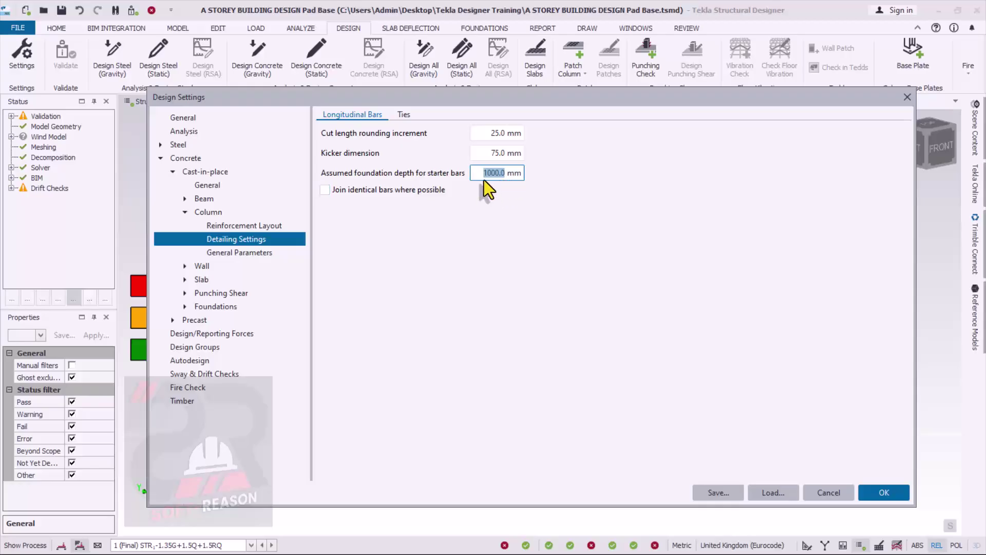
pyautogui.write('15')
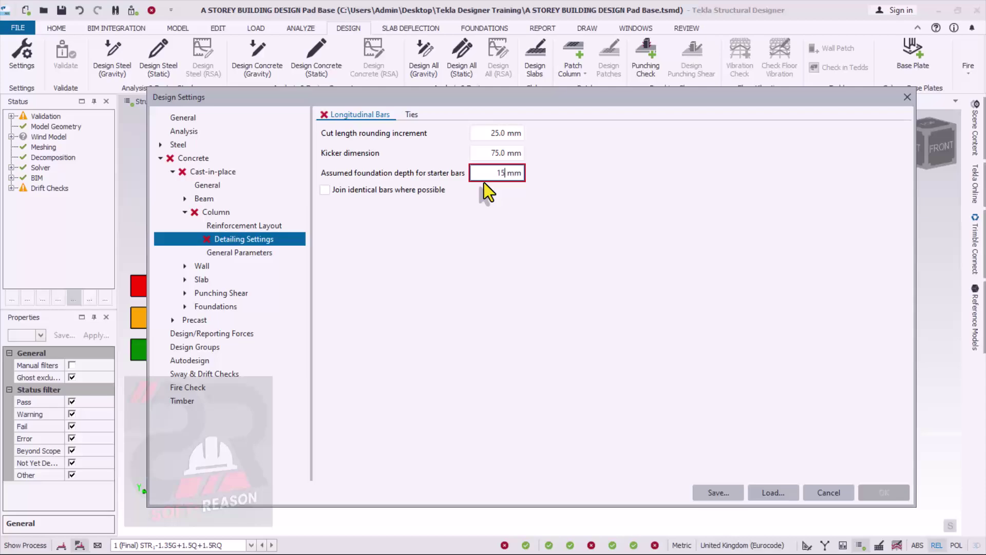
pyautogui.write('00')
pyautogui.click(517, 211)
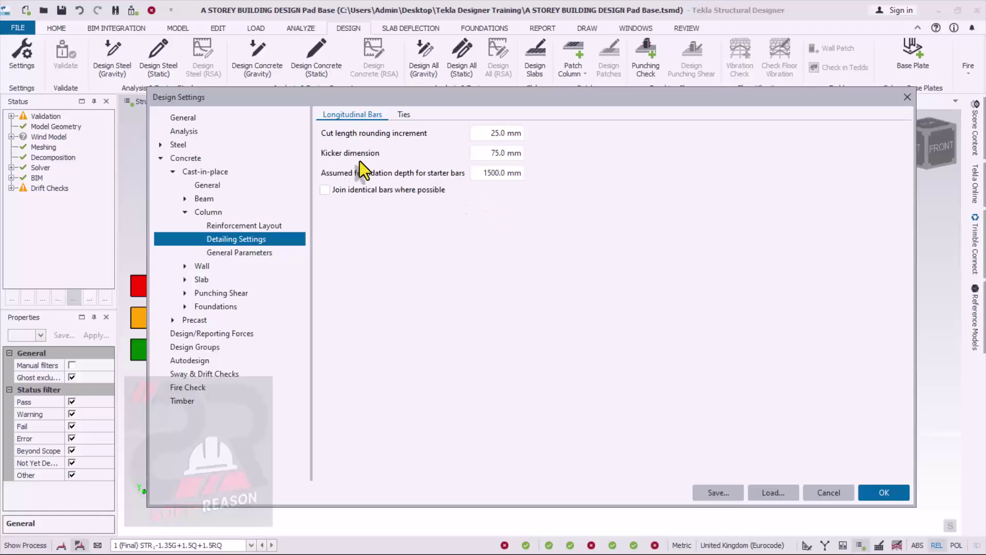
pyautogui.click(515, 153)
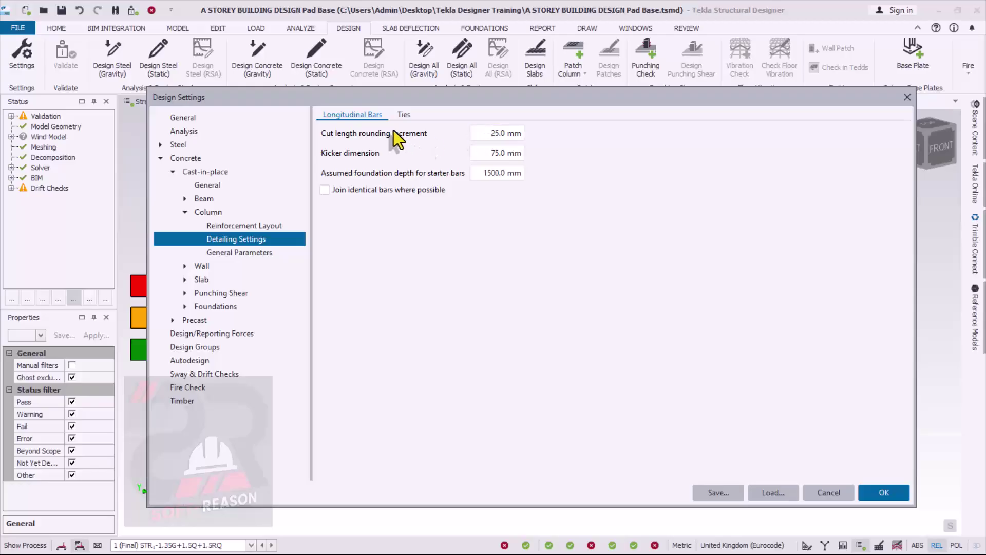
# Review the column tie detailing options and return to the longitudinal bar settings
pyautogui.click(403, 115)
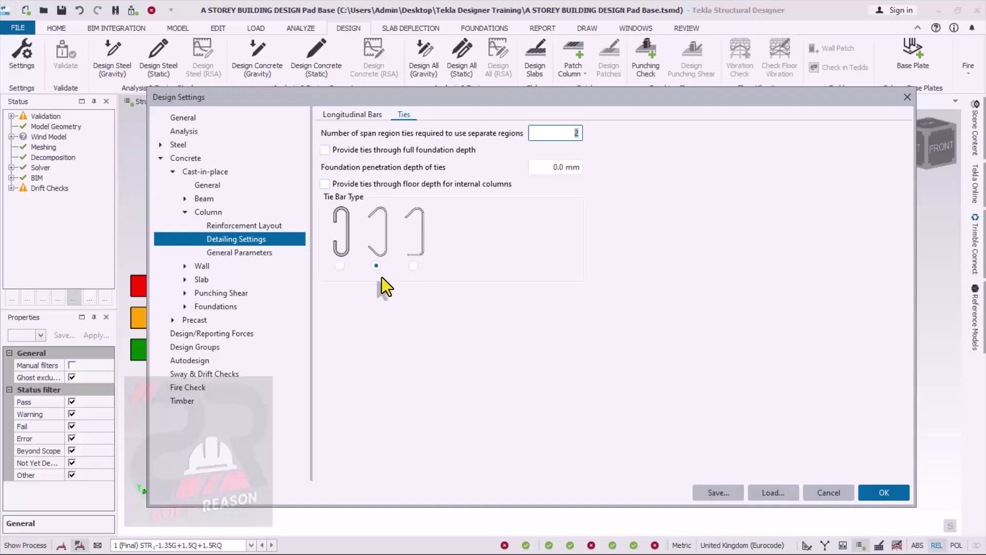
pyautogui.click(239, 242)
pyautogui.click(337, 115)
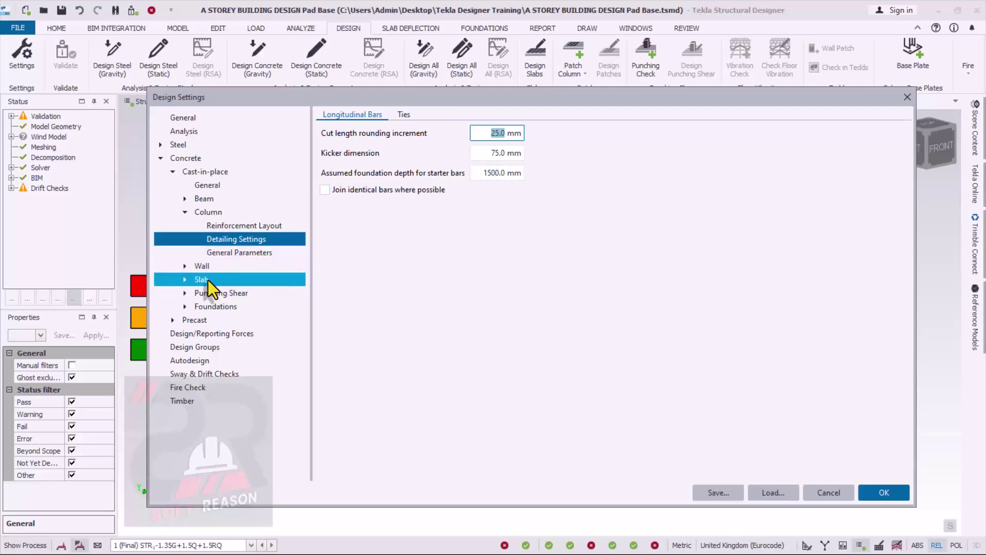
# Check the starter bar foundation depth in the wall detailing settings and review the column reinforcement layout
pyautogui.click(188, 270)
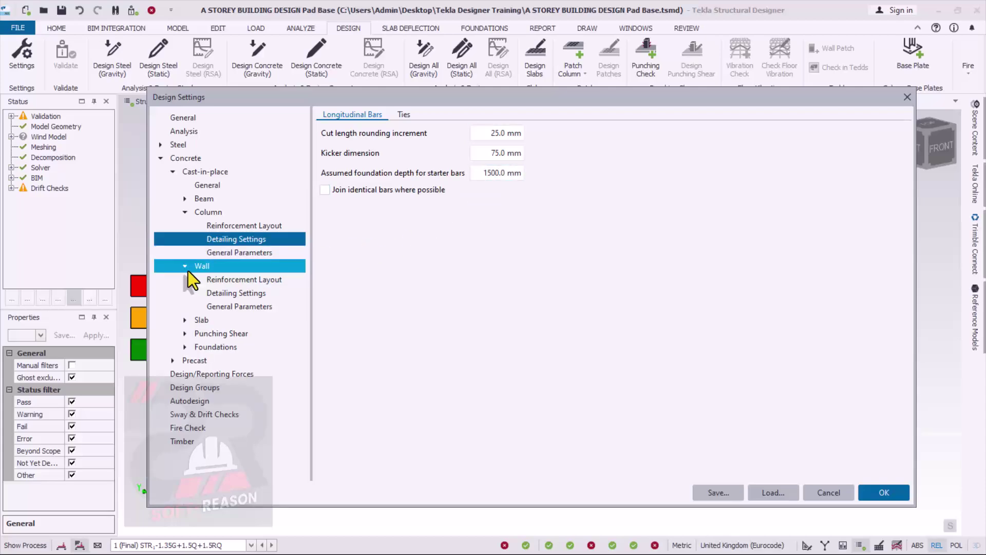
pyautogui.click(226, 297)
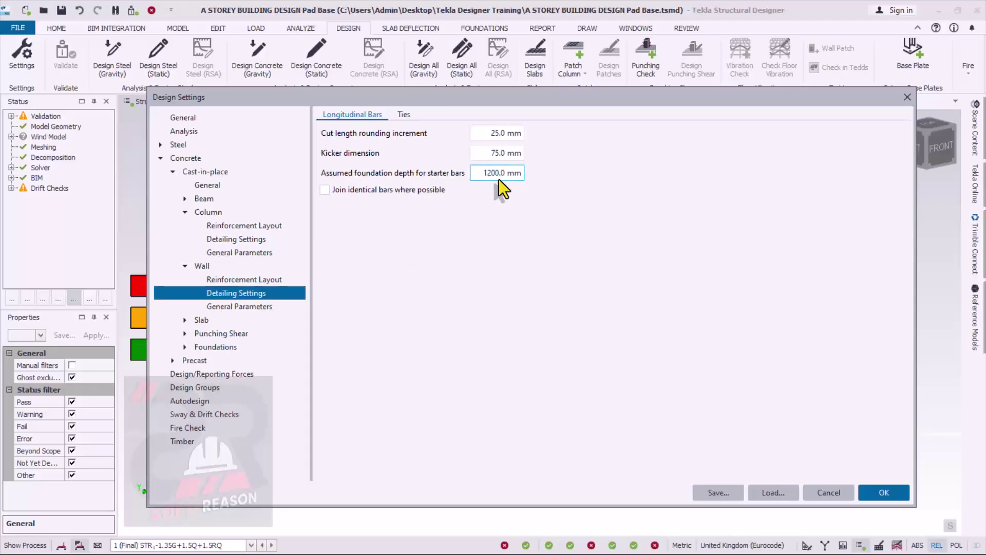
pyautogui.moveTo(482, 173); pyautogui.dragTo(506, 173)
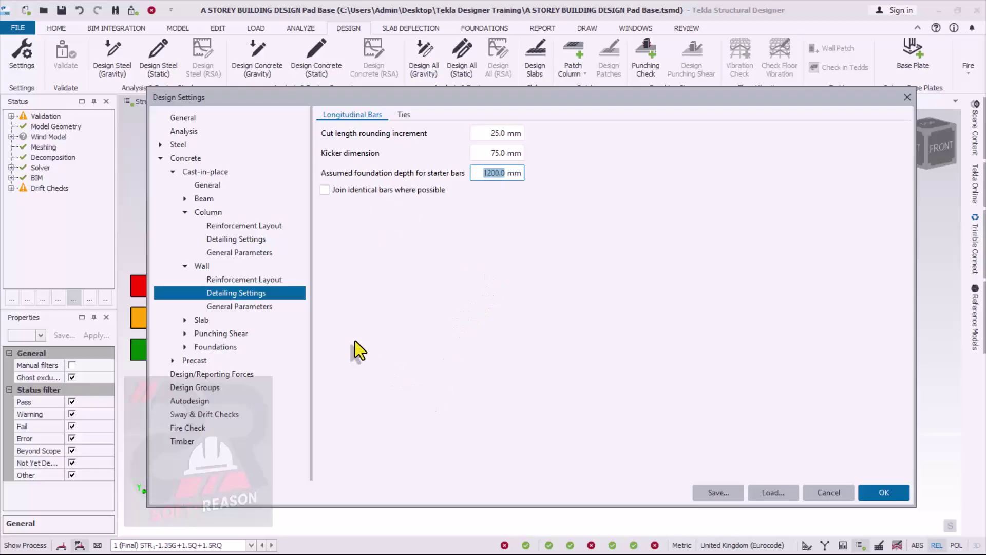
pyautogui.click(197, 225)
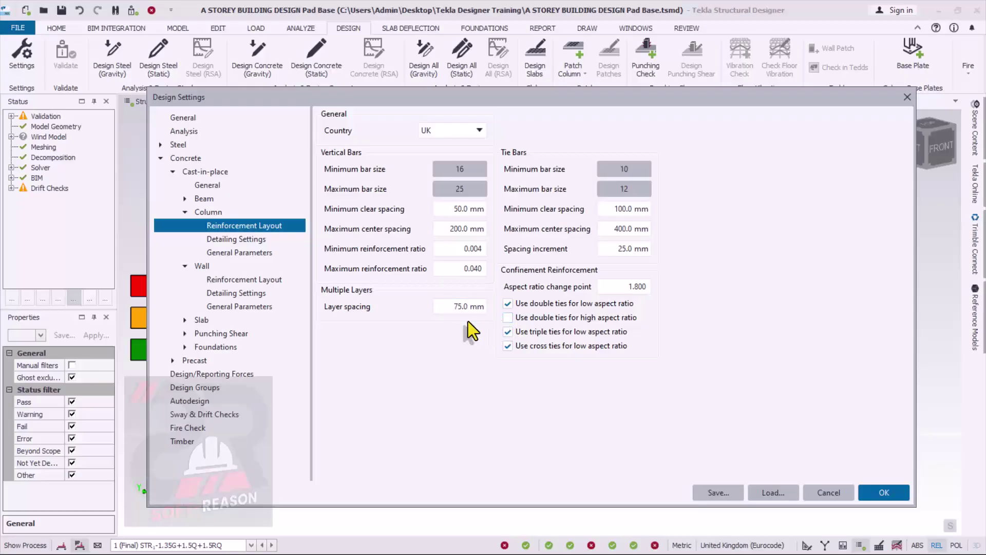
# Keep the column starter bar foundation depth at 1500 mm, save the design settings to the active global settings, and apply them
pyautogui.click(233, 239)
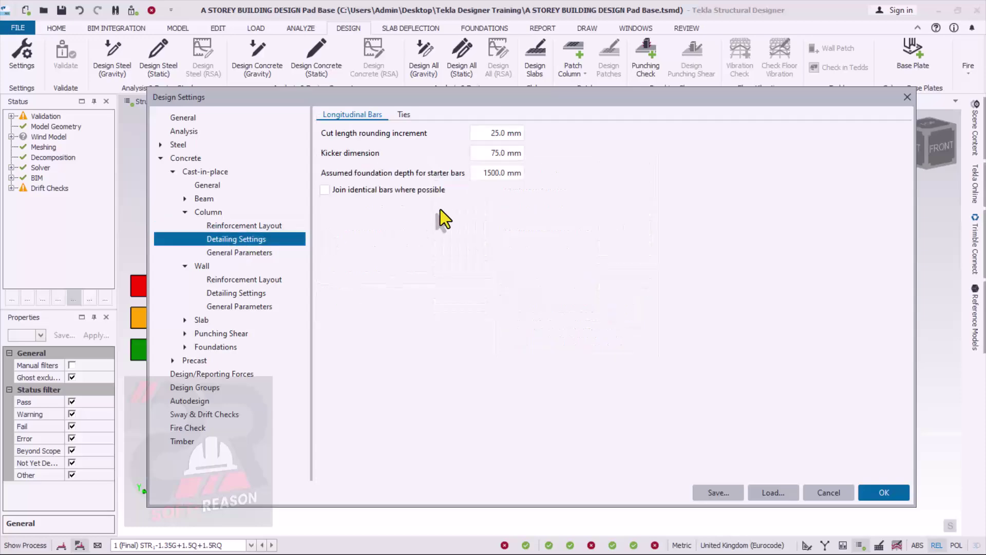
pyautogui.doubleClick(487, 173)
pyautogui.write('1500.0')
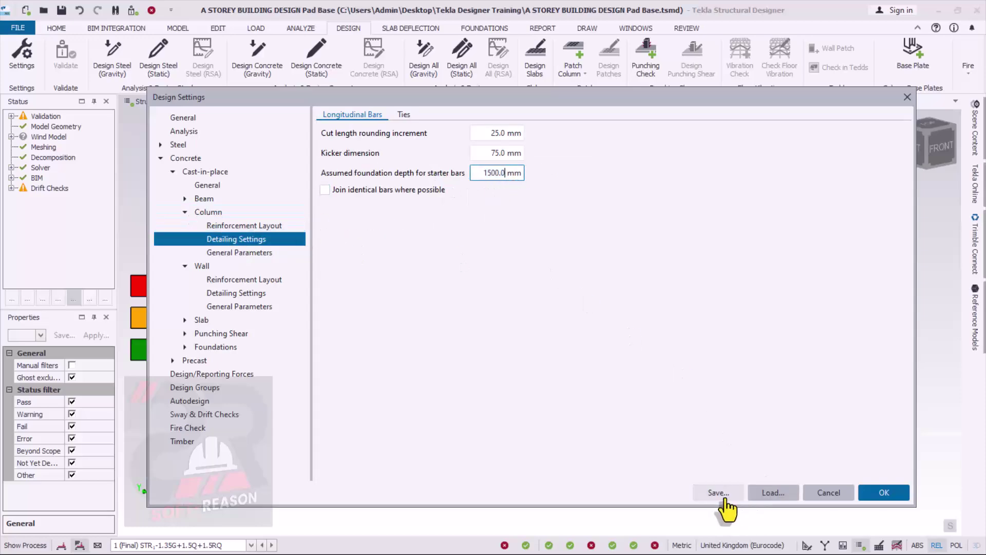
pyautogui.click(721, 494)
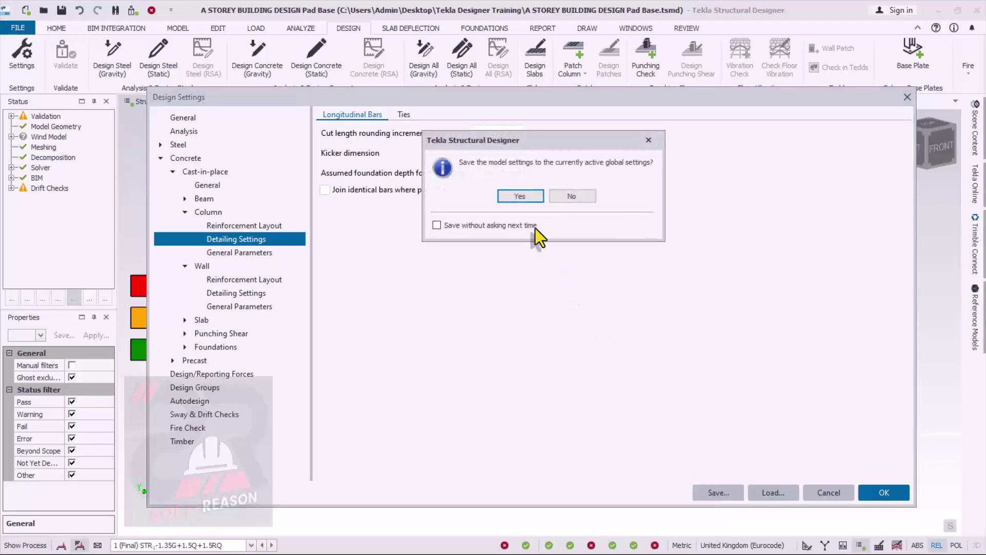
pyautogui.click(519, 196)
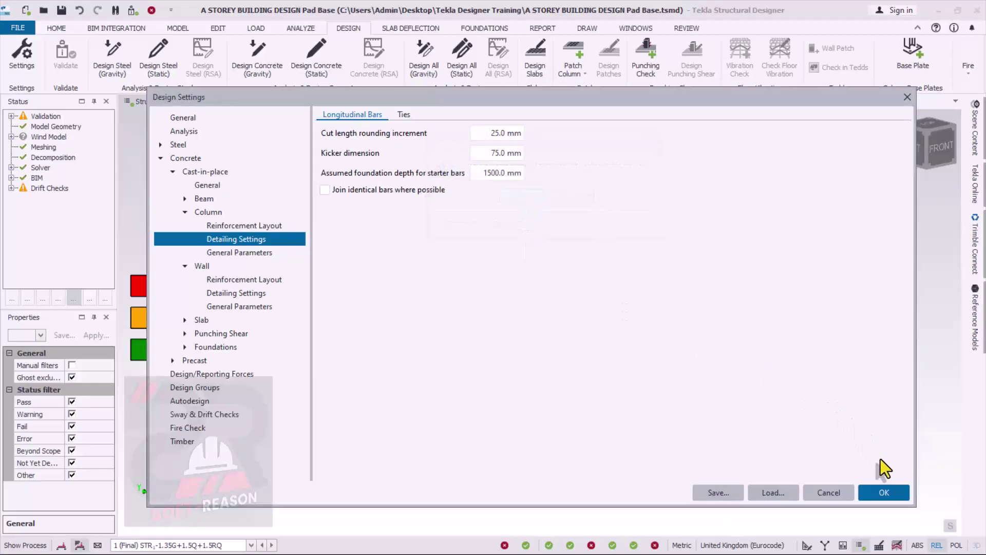
pyautogui.click(881, 494)
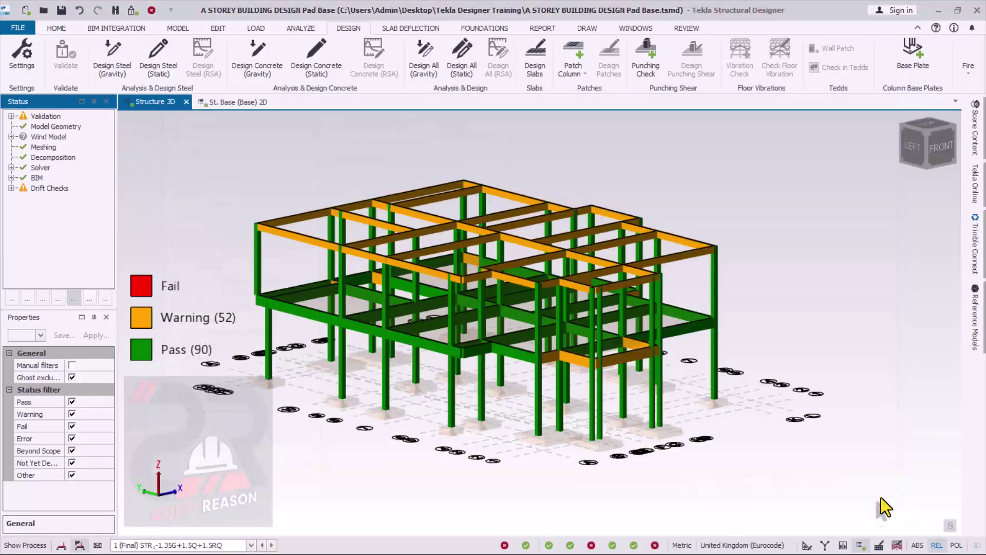
# Generate a DXF detail drawing of concrete column C3 with the Column Detail layer configuration at 1:25 scale
pyautogui.scroll(2, 493, 390)
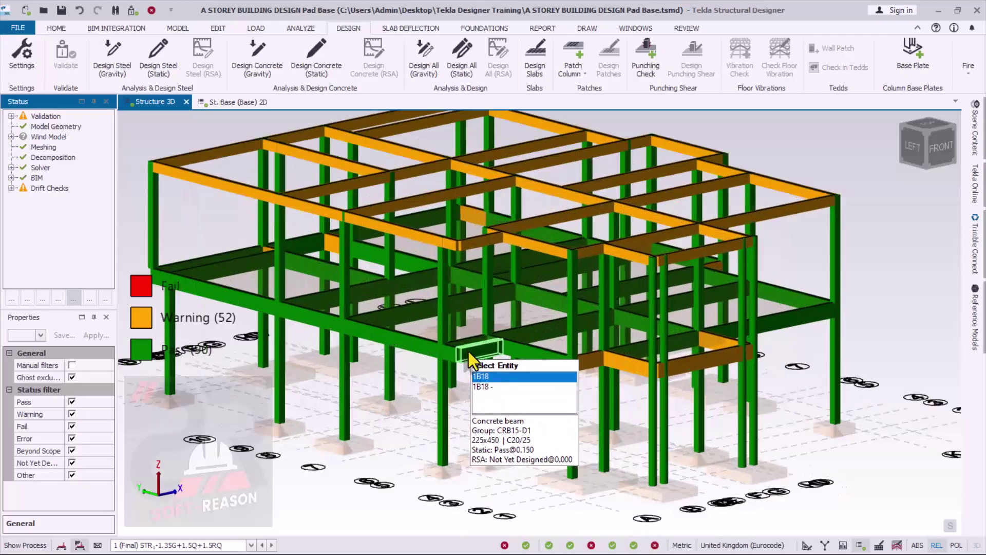
pyautogui.moveTo(573, 389)
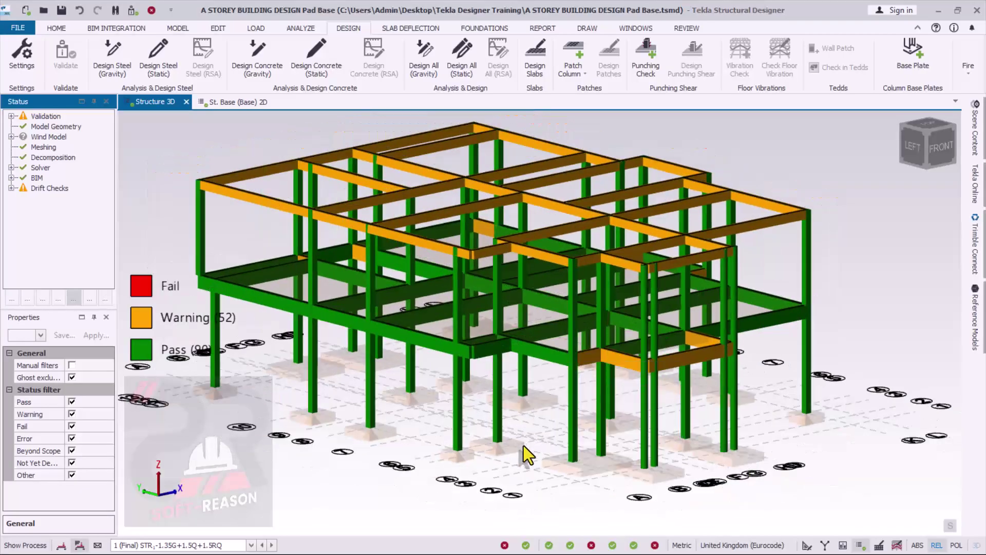
pyautogui.scroll(-3, 694, 230)
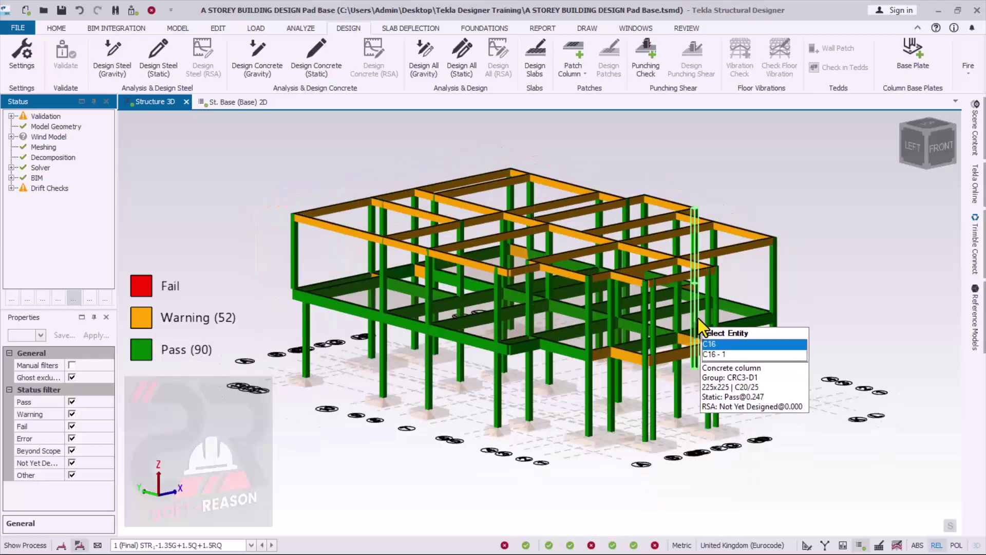
pyautogui.scroll(1, 730, 354)
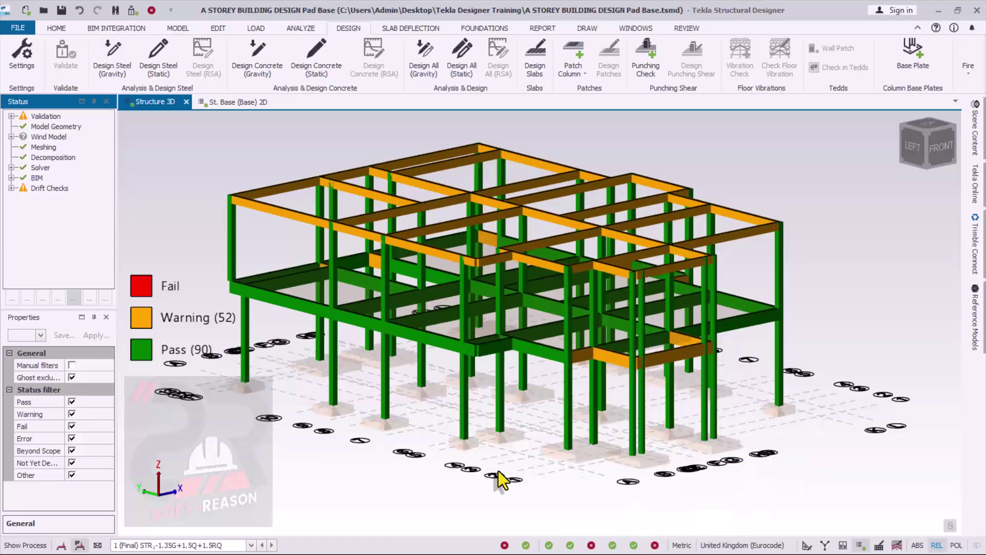
pyautogui.scroll(2, 308, 349)
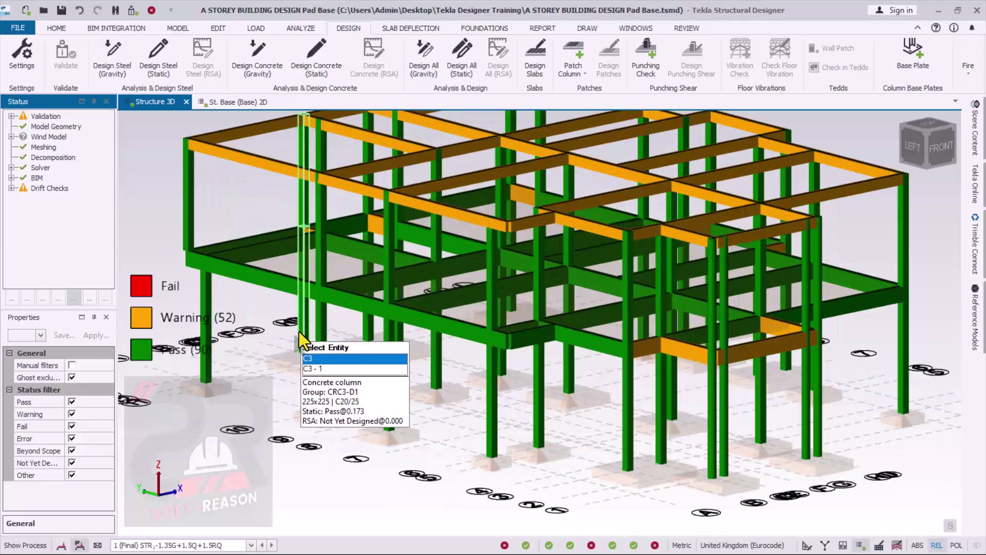
pyautogui.click(300, 332)
pyautogui.rightClick(300, 331)
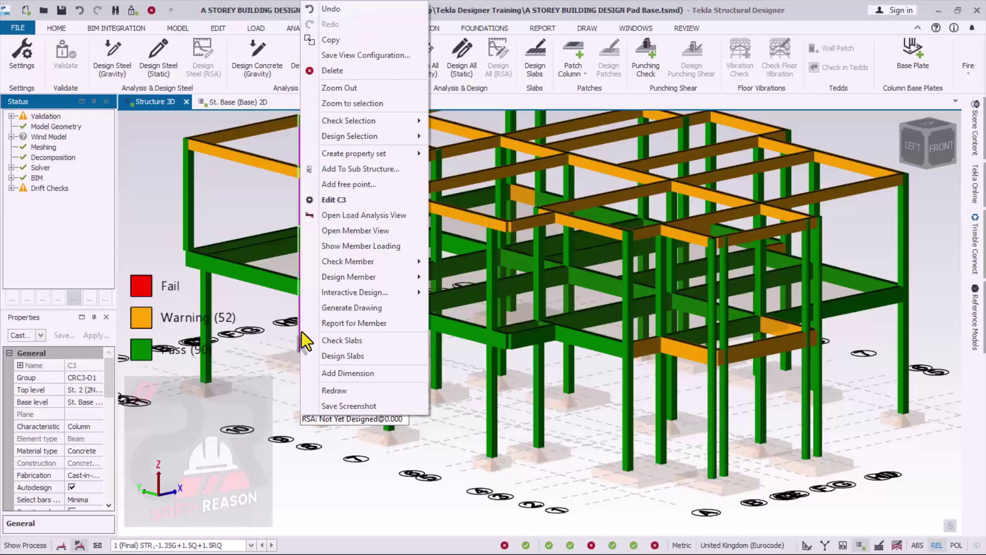
pyautogui.click(339, 308)
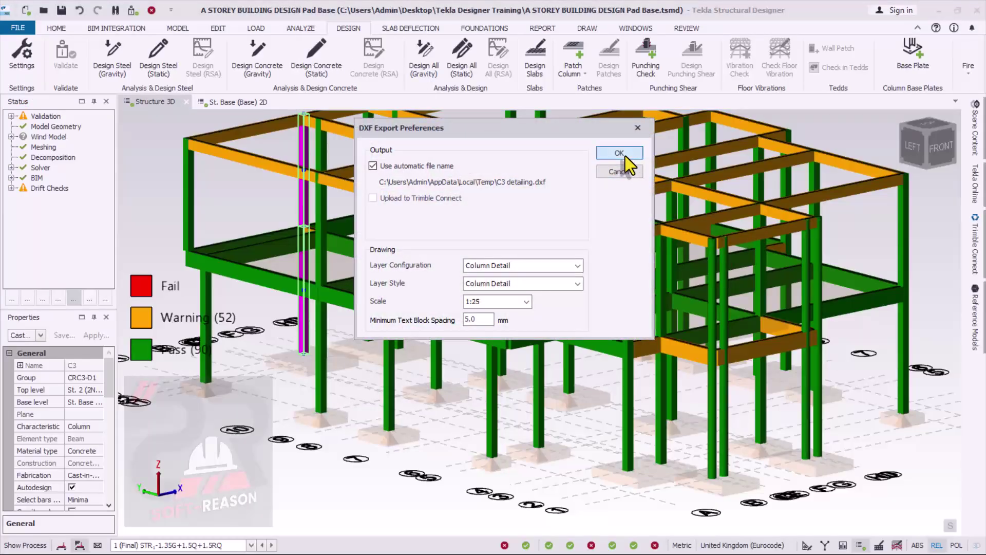
pyautogui.click(619, 153)
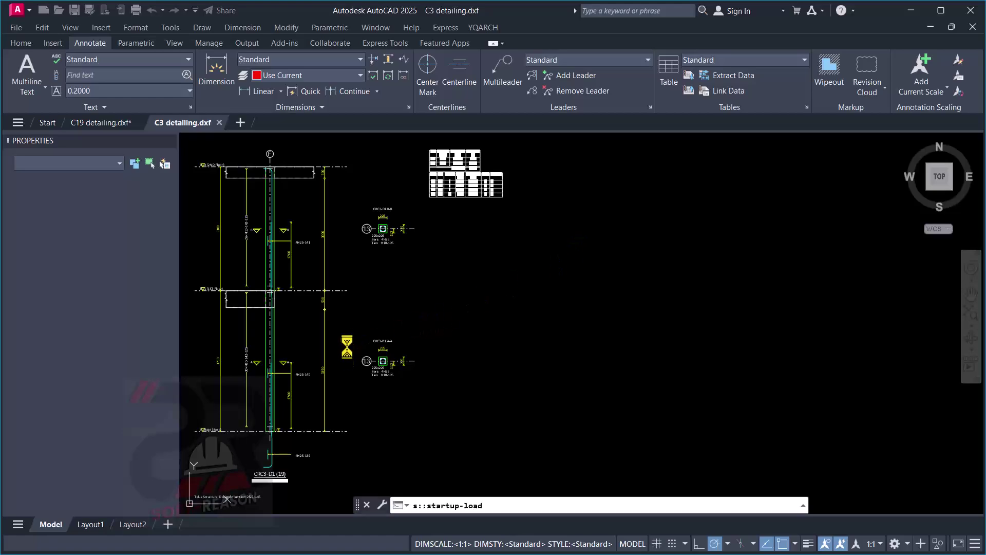
# Examine the starter bars below the base level in the C3 column detail in AutoCAD
pyautogui.scroll(4, 254, 472)
pyautogui.scroll(-4, 356, 173)
pyautogui.scroll(2, 499, 286)
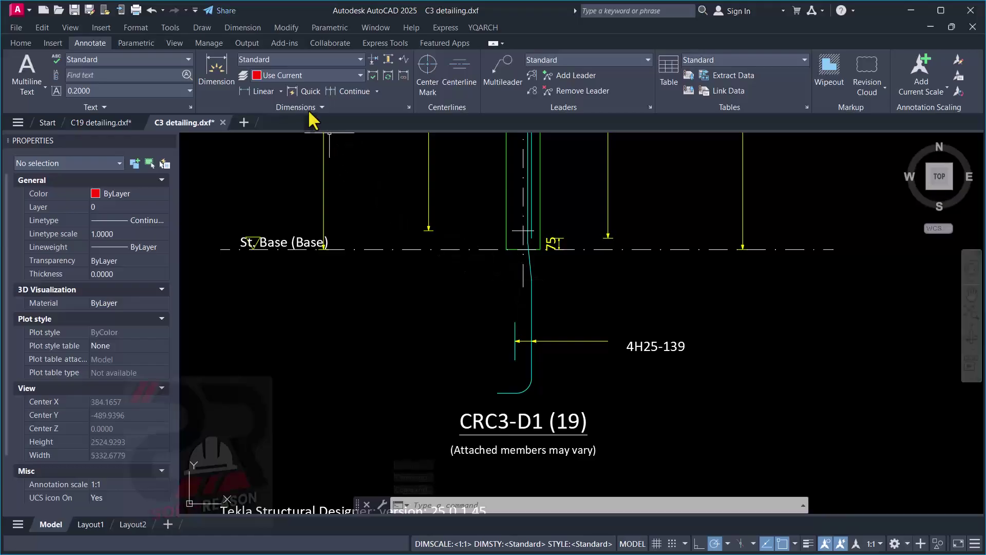
pyautogui.press('Return')
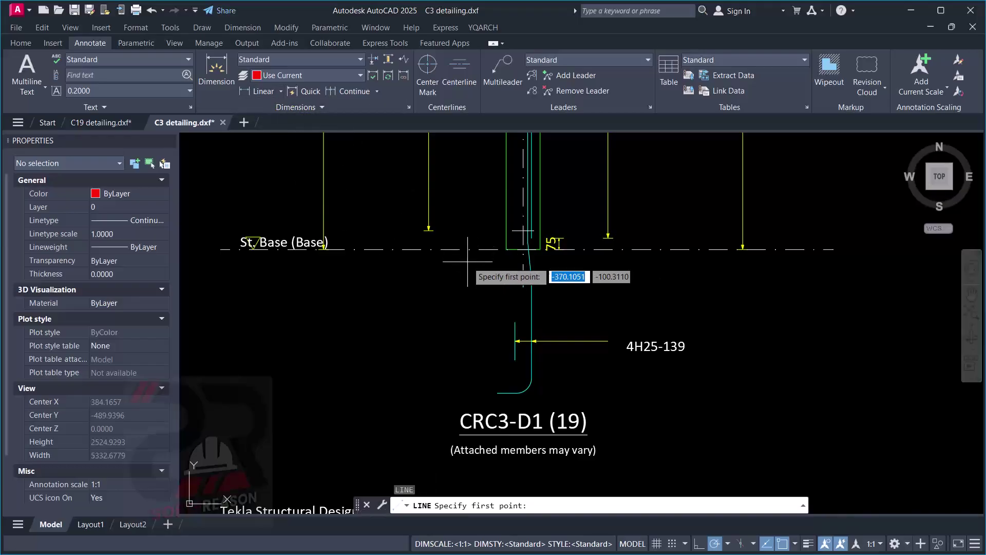
pyautogui.click(459, 250)
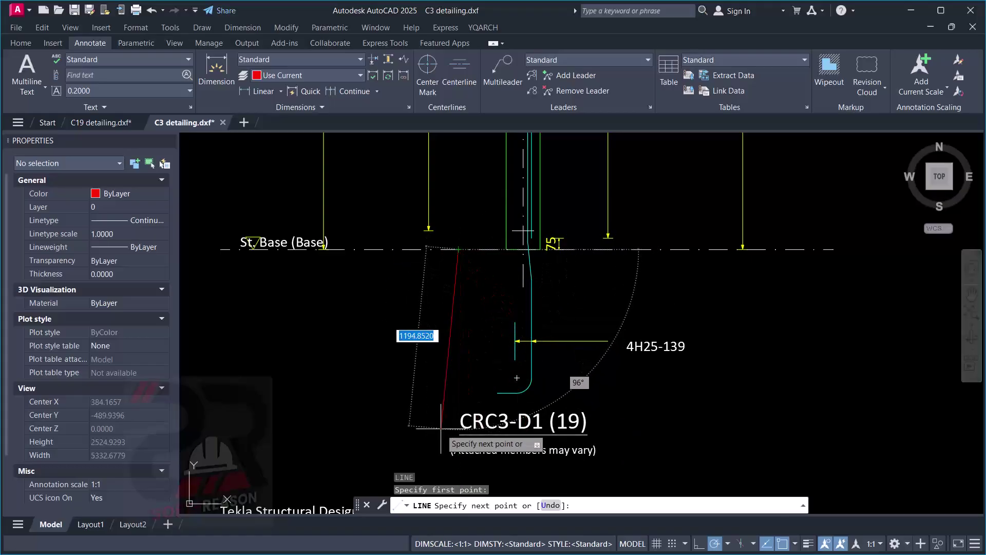
pyautogui.press('Escape')
# View the whole C3 detail drawing and switch back to the 3D building model in Tekla Structural Designer
pyautogui.scroll(-8, 470, 314)
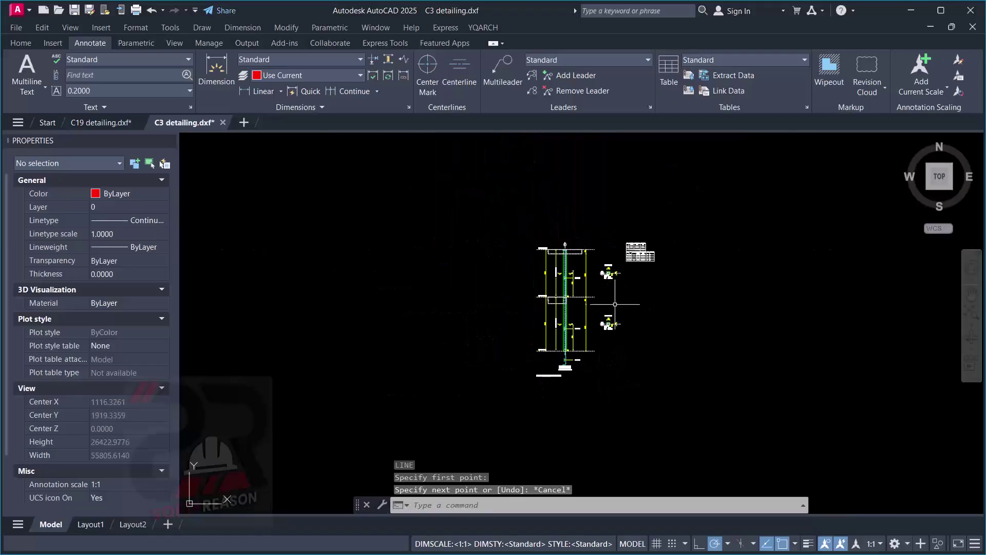
pyautogui.click(668, 323)
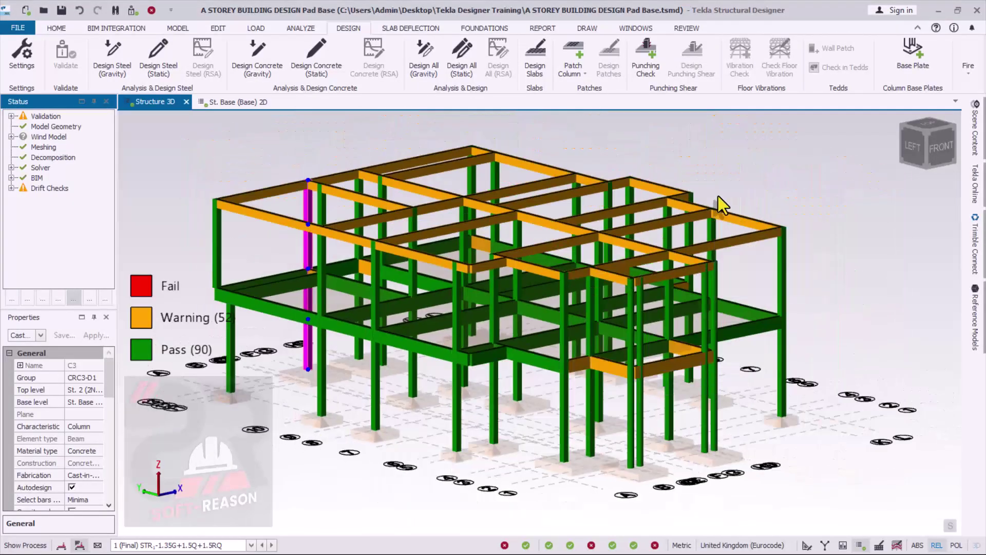
# Duplicate the Structure 3D view and switch the original view to the Structural view
pyautogui.rightClick(156, 108)
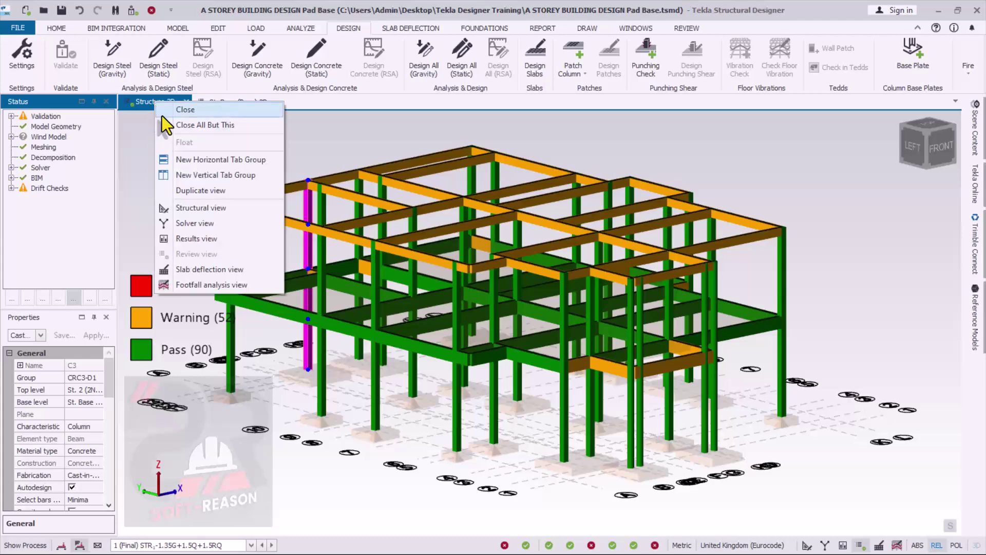
pyautogui.click(190, 189)
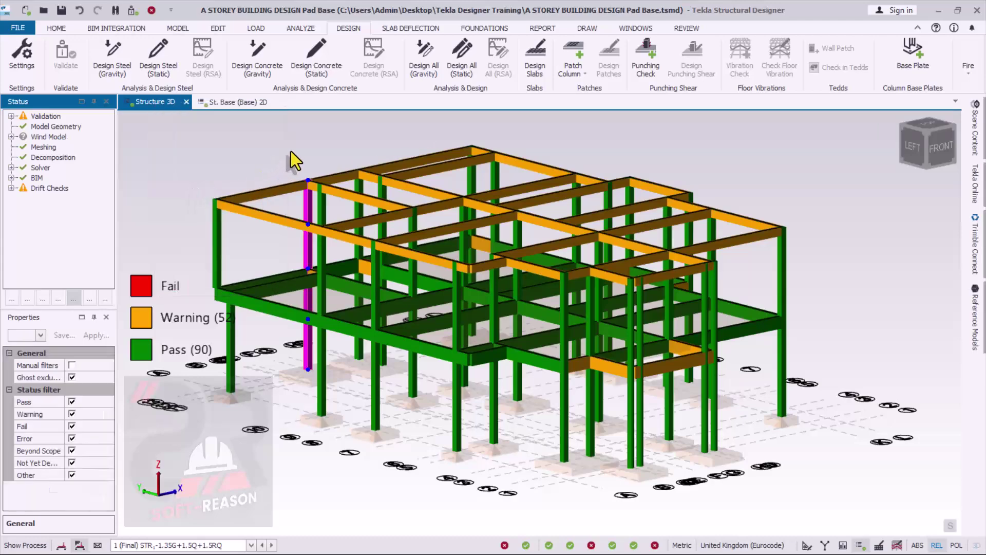
pyautogui.click(147, 102)
pyautogui.rightClick(147, 103)
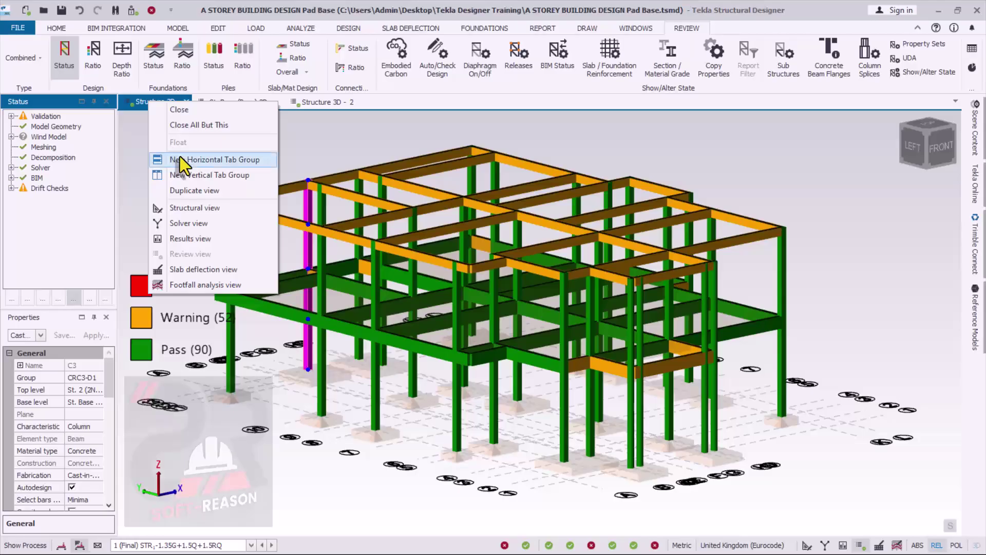
pyautogui.click(187, 206)
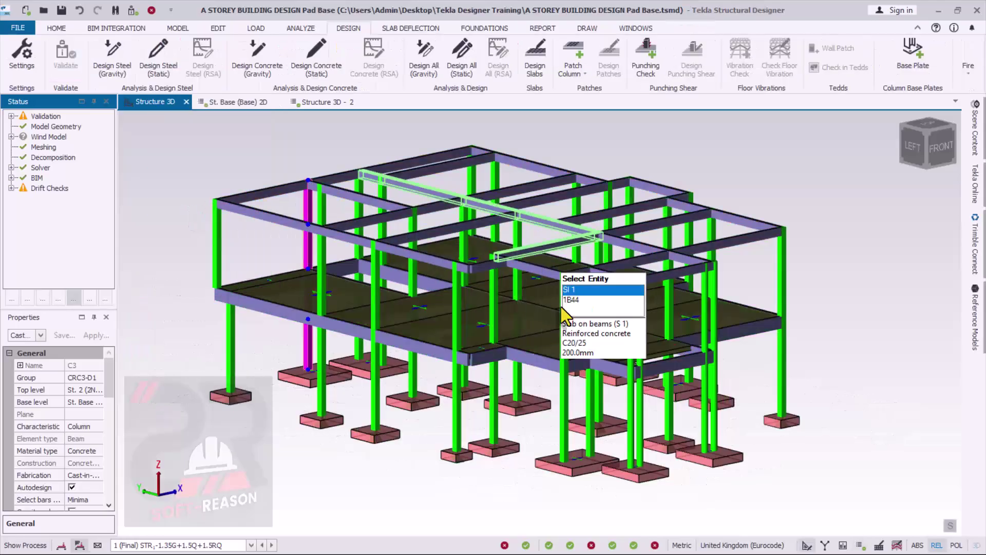
pyautogui.moveTo(672, 381); pyautogui.dragTo(713, 369, button='middle')
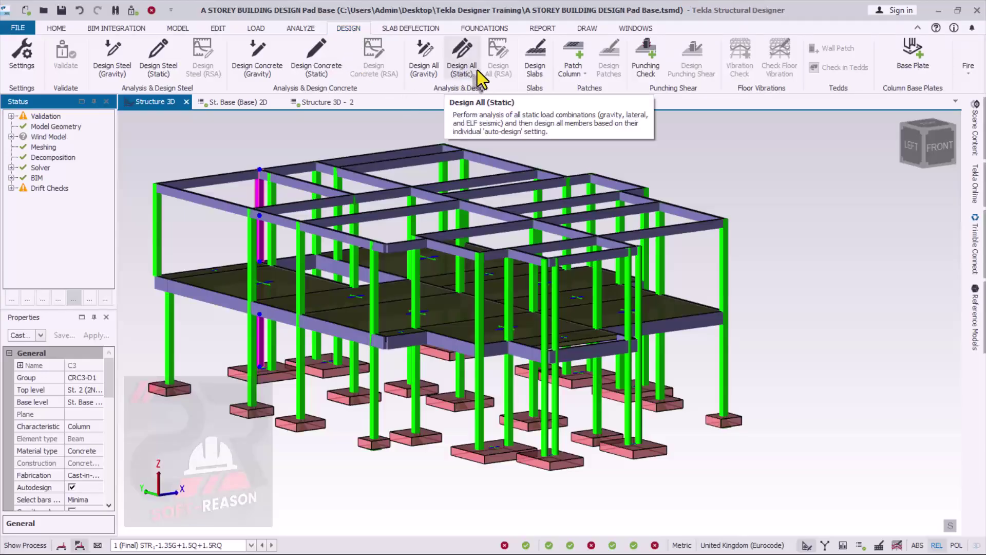
# Run the static analysis and design of all members in the building with Design All (Static)
pyautogui.click(460, 59)
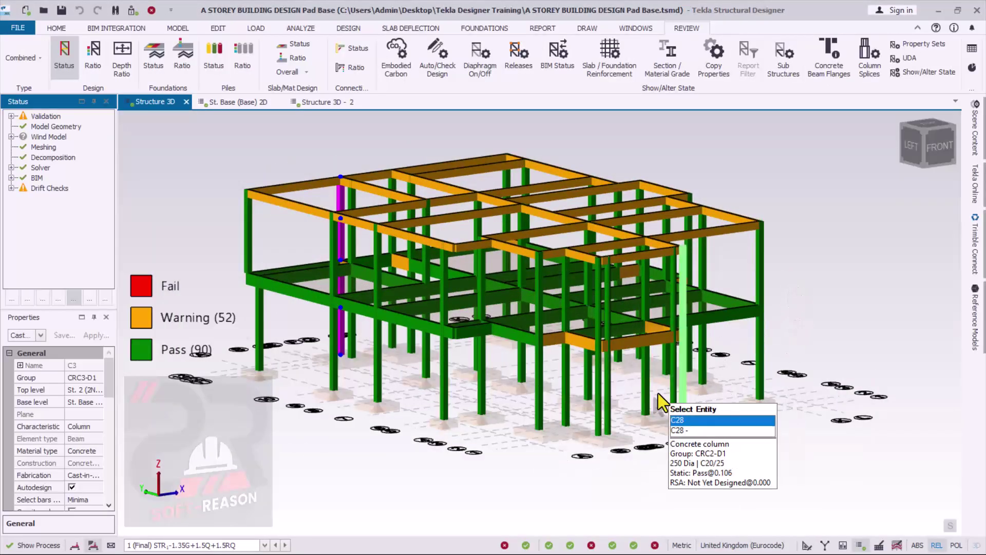
pyautogui.scroll(1, 490, 323)
pyautogui.scroll(1, 490, 320)
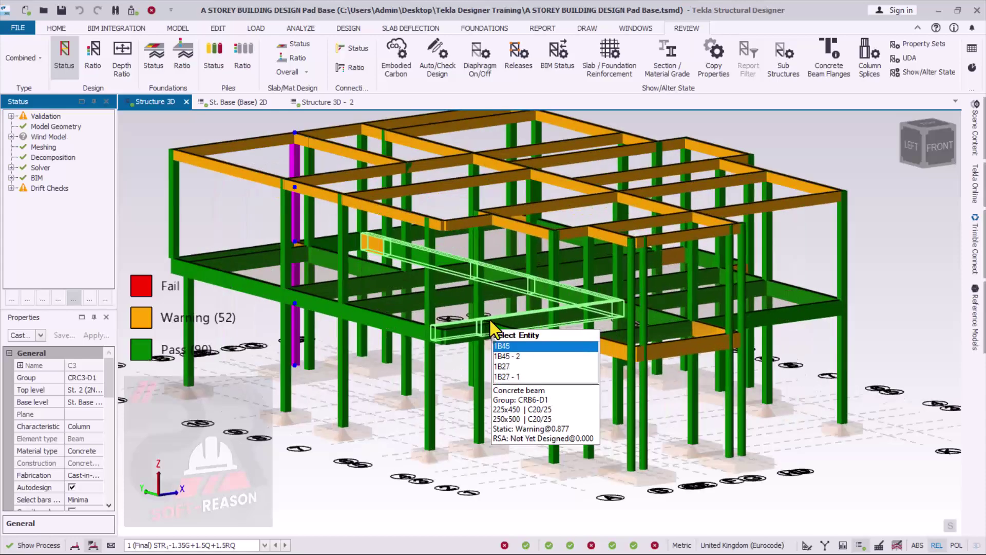
# Check the assumed foundation depth for starter bars in the cast-in-place column detailing settings and accept the design settings
pyautogui.click(350, 29)
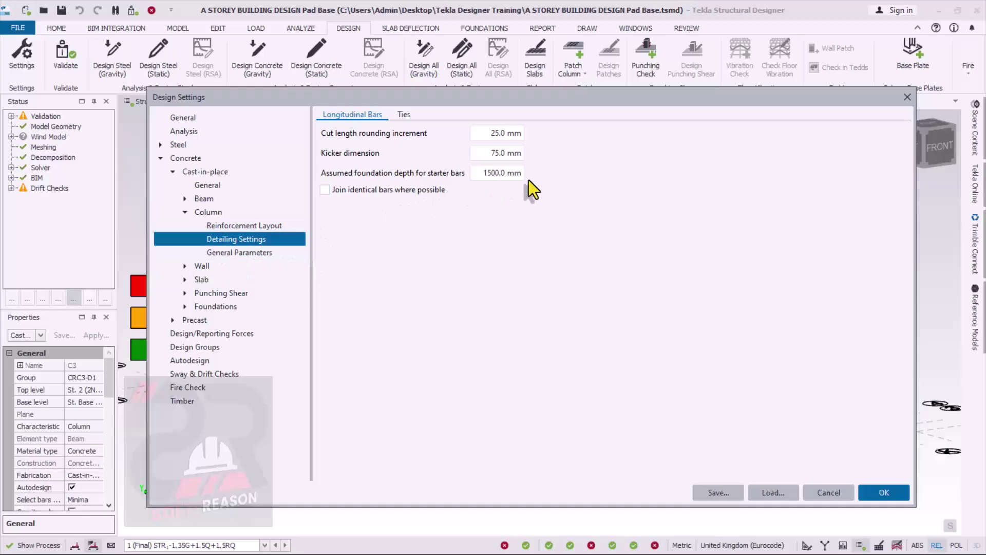
pyautogui.click(898, 494)
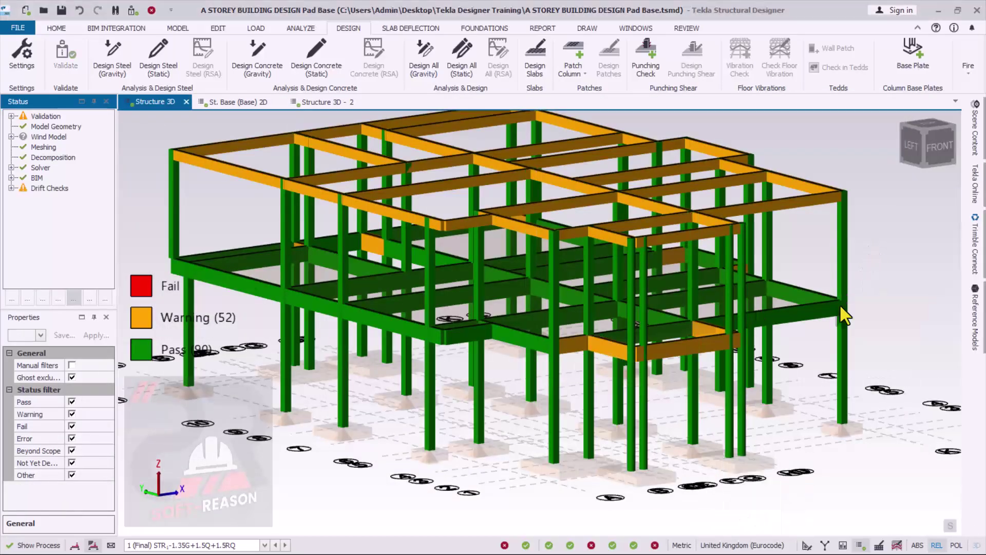
# Generate a detail drawing of concrete column C25 with the Column Detail layer configuration
pyautogui.scroll(-1, 840, 306)
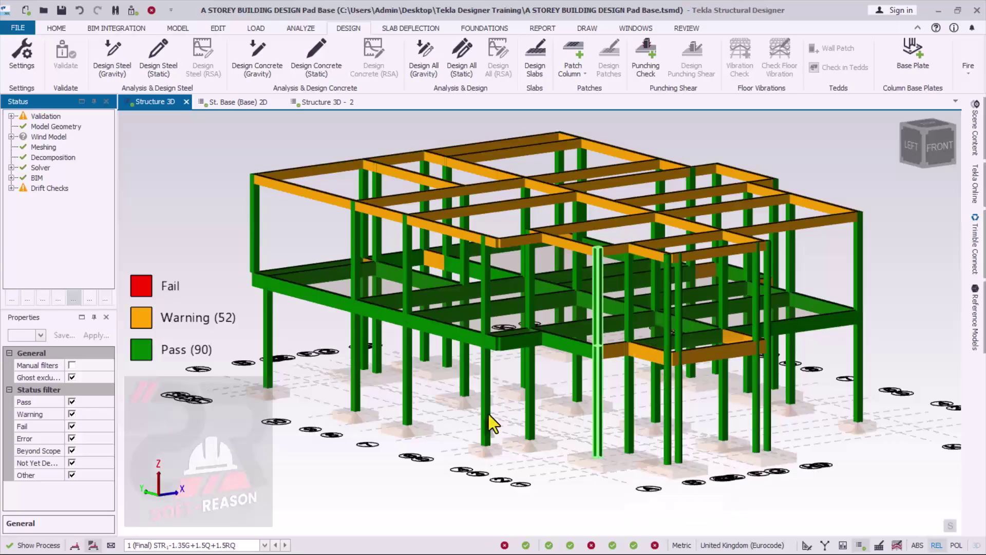
pyautogui.scroll(2, 331, 438)
pyautogui.scroll(-2, 384, 410)
pyautogui.moveTo(436, 427); pyautogui.dragTo(624, 494, button='middle')
pyautogui.scroll(2, 623, 494)
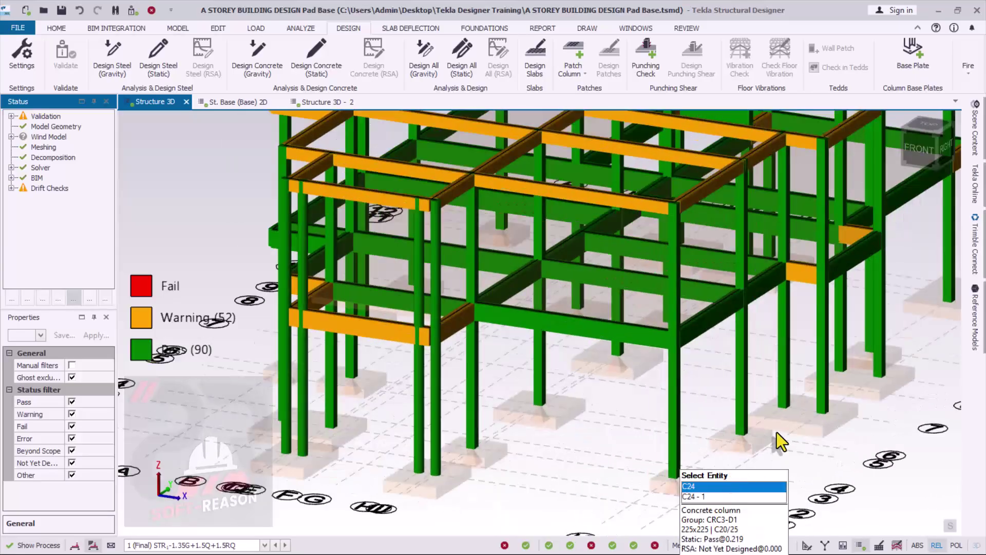
pyautogui.click(741, 373)
pyautogui.moveTo(748, 401)
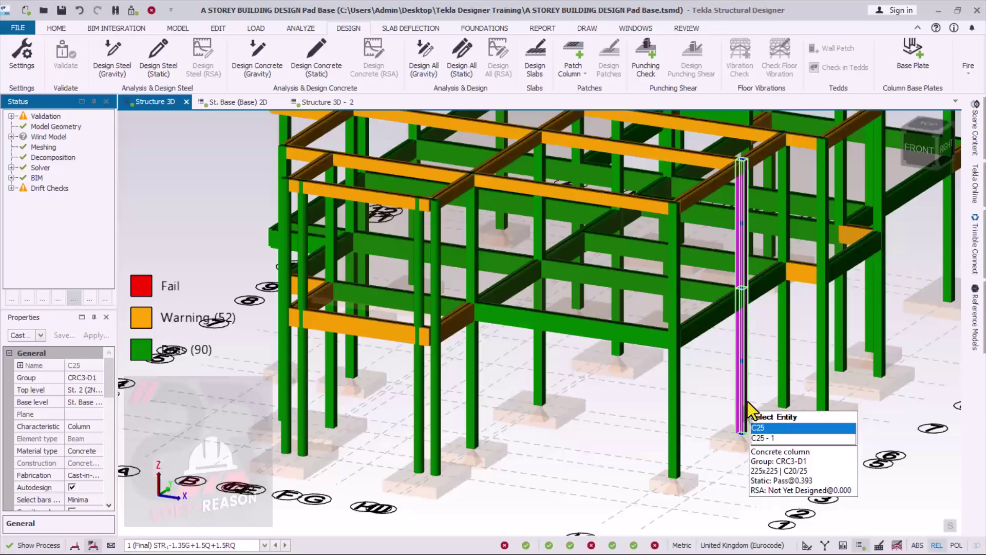
pyautogui.rightClick(742, 374)
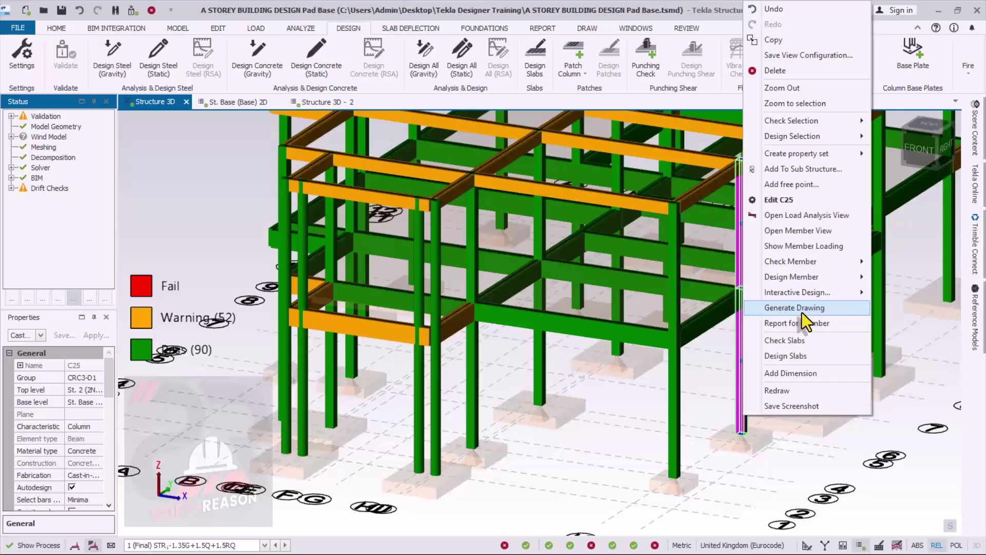
pyautogui.click(802, 310)
pyautogui.click(621, 156)
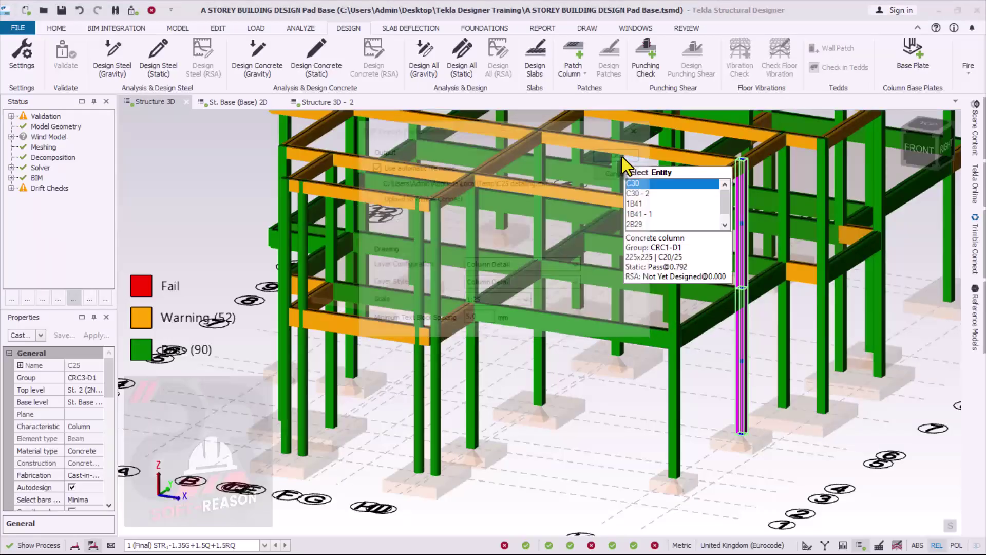
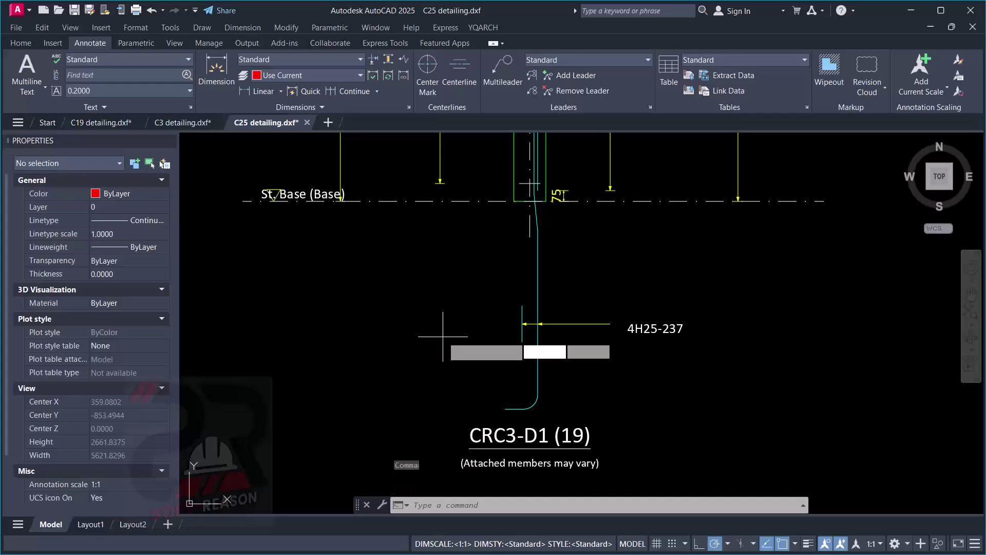
# Check the depth from the base level to the bottom of the starter bars with a temporary line
pyautogui.press('Return')
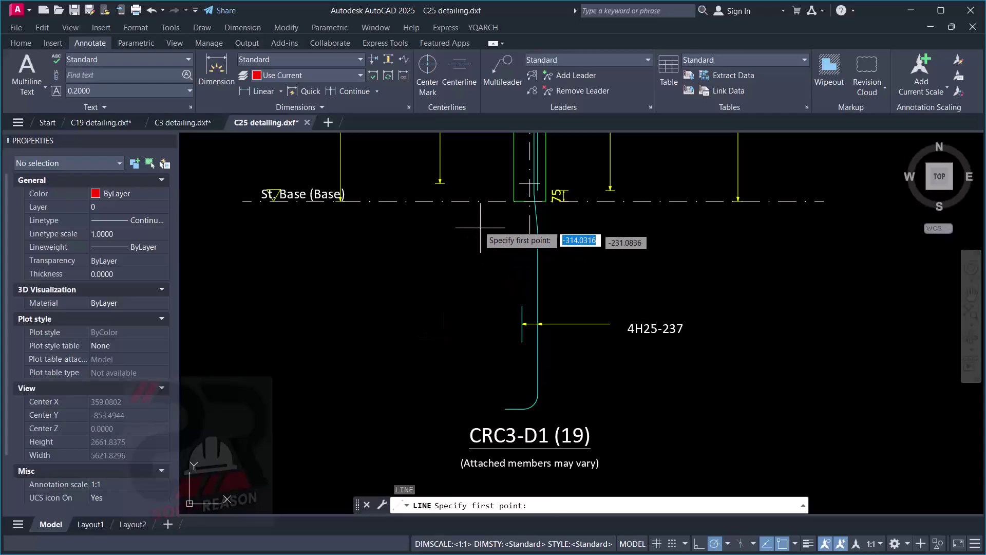
pyautogui.click(494, 201)
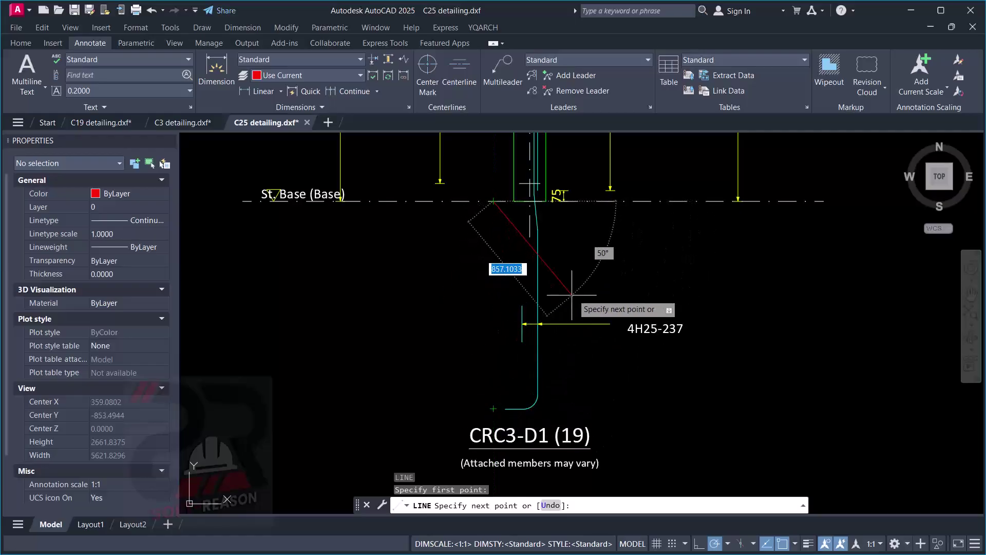
pyautogui.press('Escape')
# Examine the C25 column elevation from the floor levels down to the starter bars below the base level
pyautogui.scroll(-2, 550, 283)
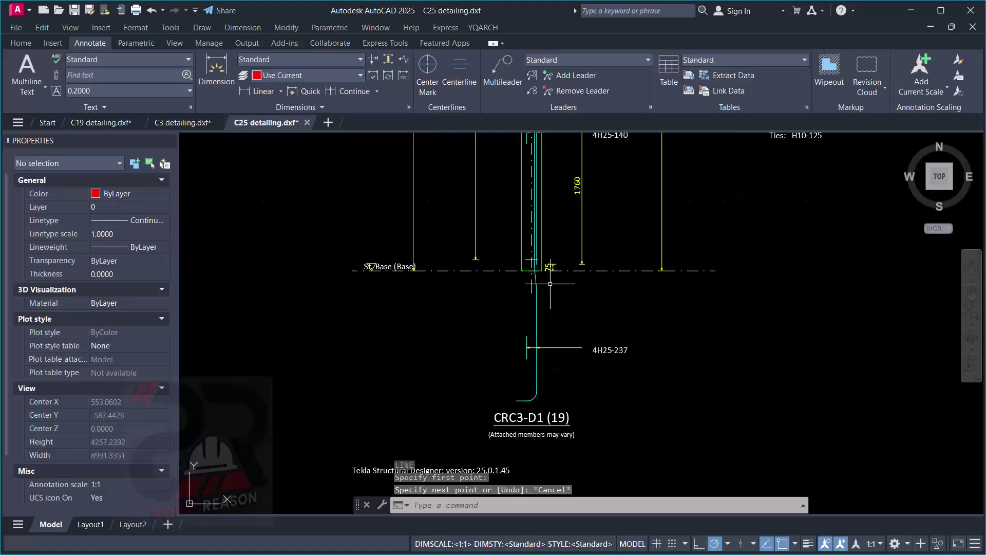
pyautogui.scroll(-3, 550, 283)
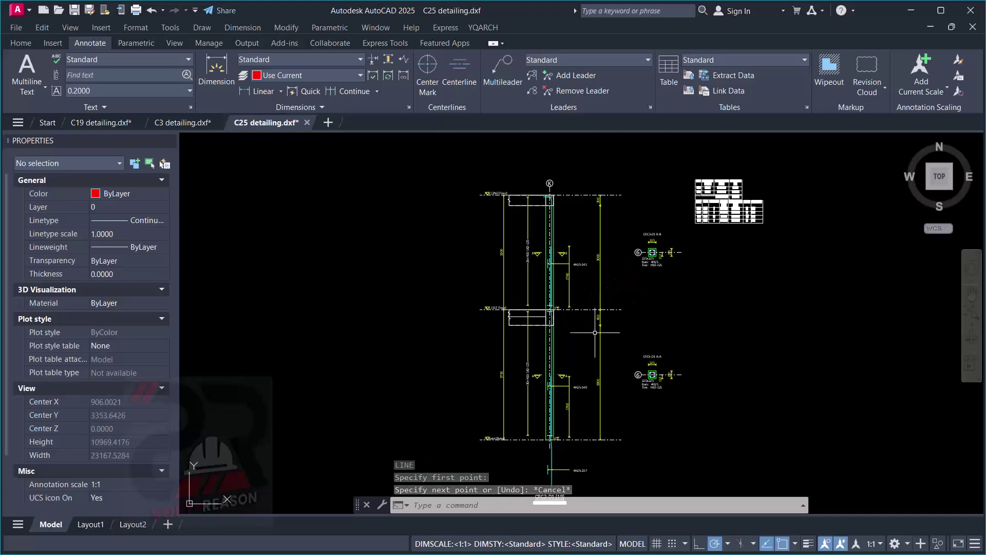
pyautogui.click(690, 333)
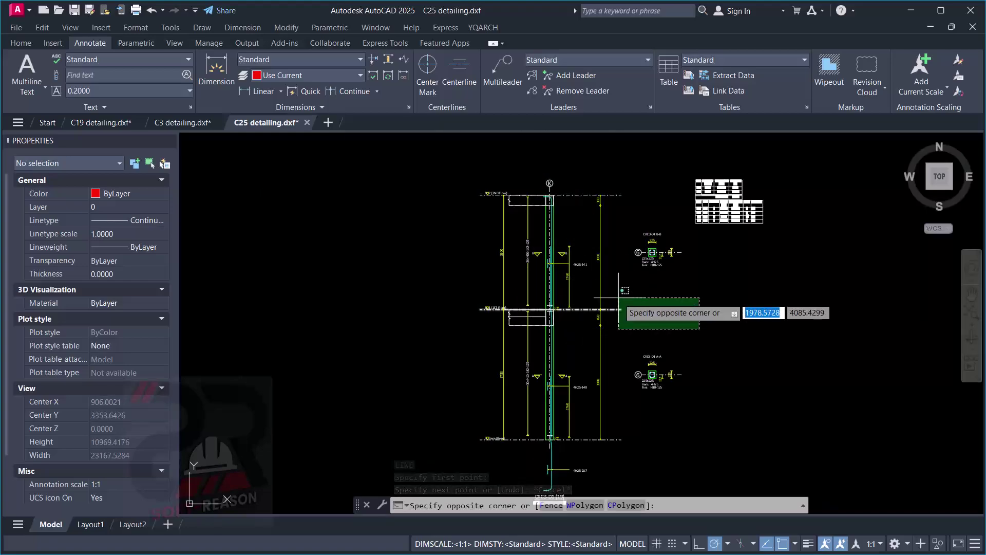
pyautogui.click(614, 293)
pyautogui.click(739, 348)
pyautogui.press('Escape')
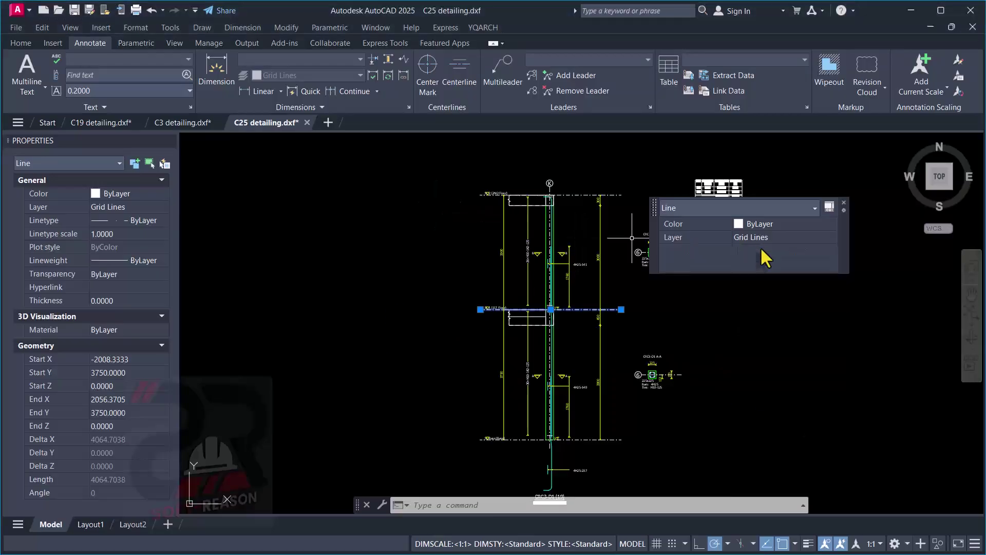
pyautogui.scroll(-2, 512, 249)
pyautogui.scroll(4, 512, 250)
pyautogui.scroll(-1, 565, 360)
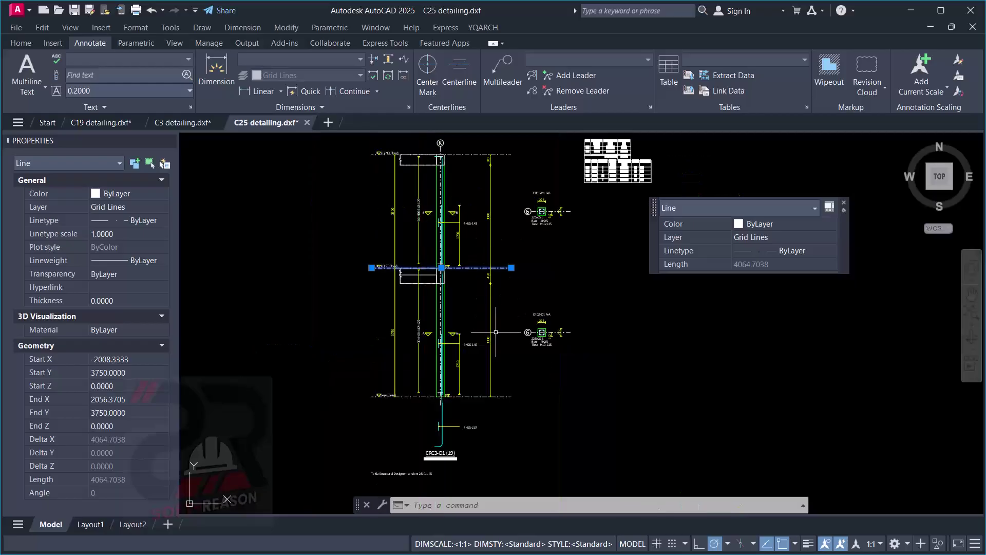
pyautogui.moveTo(599, 445); pyautogui.dragTo(588, 352, button='middle')
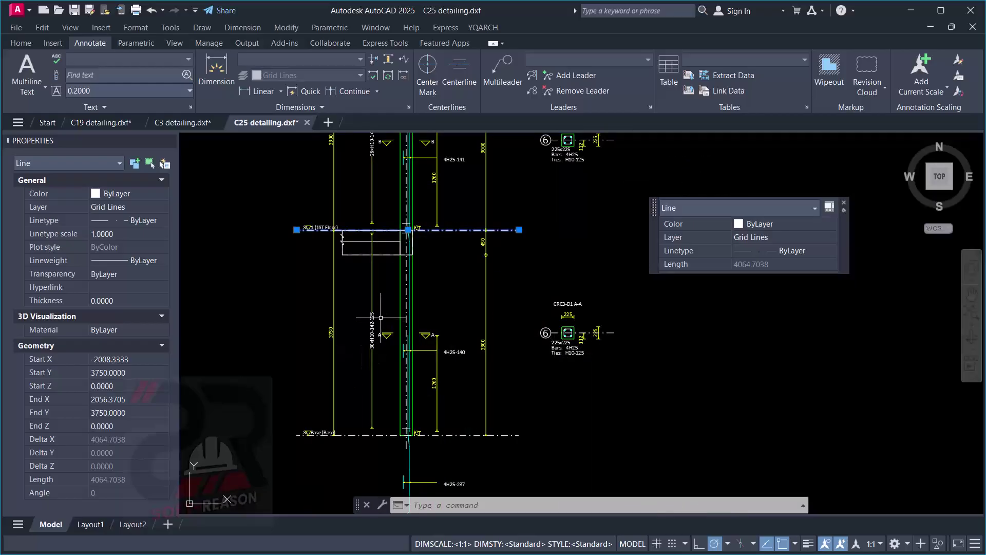
pyautogui.scroll(4, 375, 272)
pyautogui.scroll(-4, 411, 231)
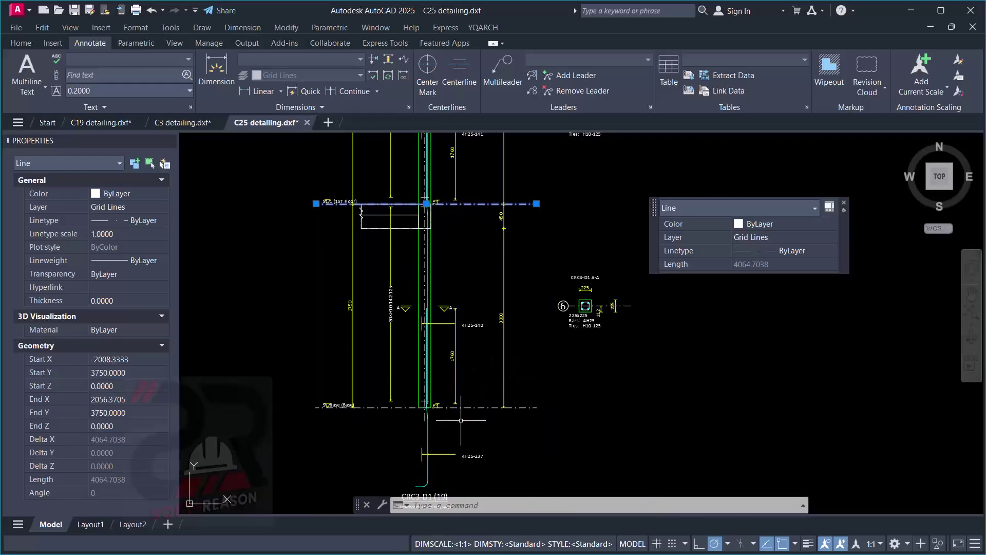
pyautogui.scroll(2, 436, 465)
pyautogui.scroll(-3, 484, 426)
pyautogui.click(554, 432)
pyautogui.click(441, 382)
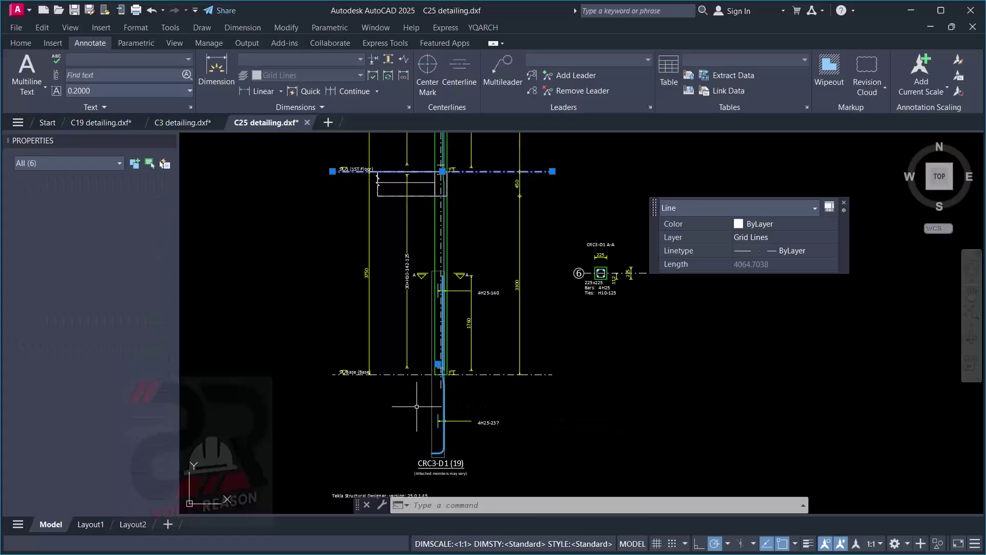
pyautogui.press('Escape')
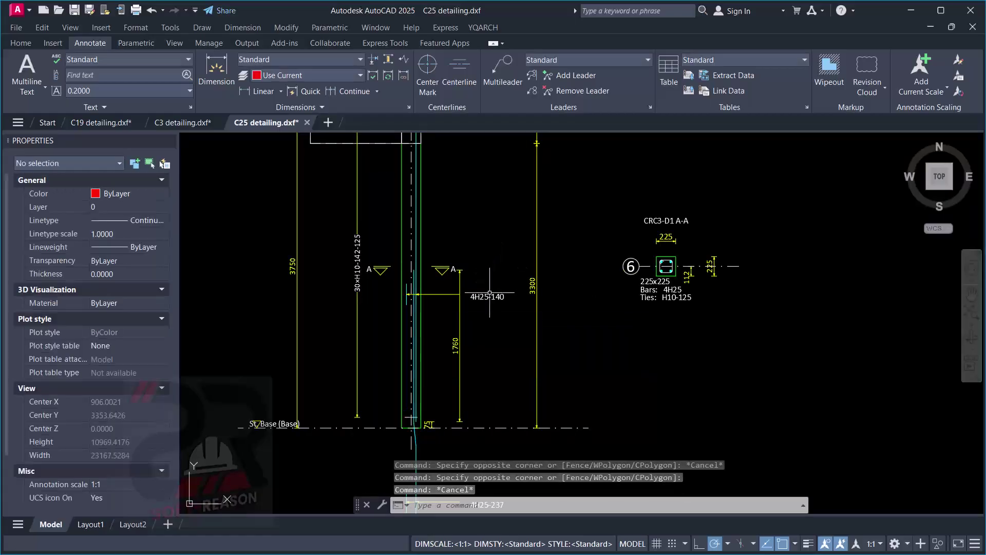
# Examine the CRC3-D1 A-A cross-section and the reinforcement schedule tables of column C25
pyautogui.scroll(4, 477, 328)
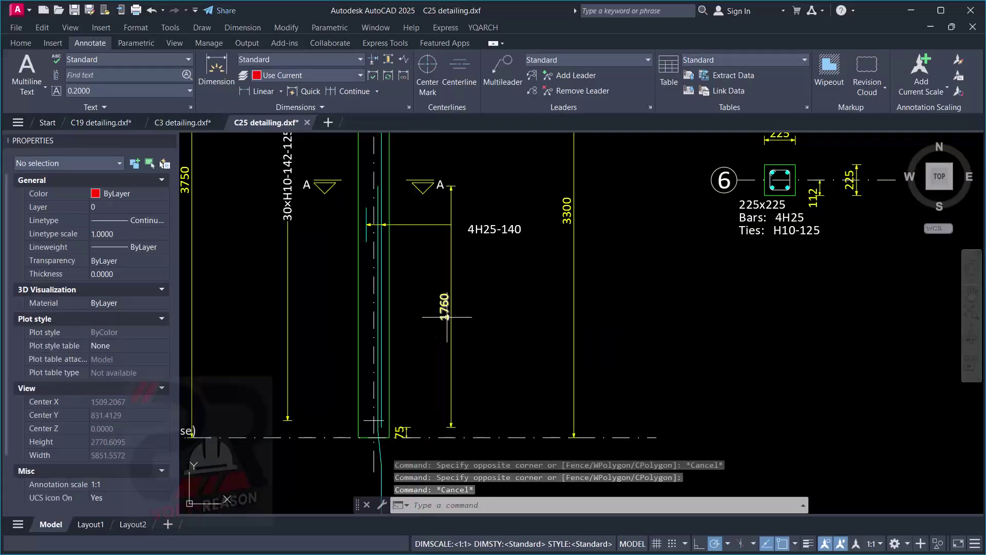
pyautogui.moveTo(779, 180); pyautogui.dragTo(562, 272, button='middle')
pyautogui.scroll(2, 575, 264)
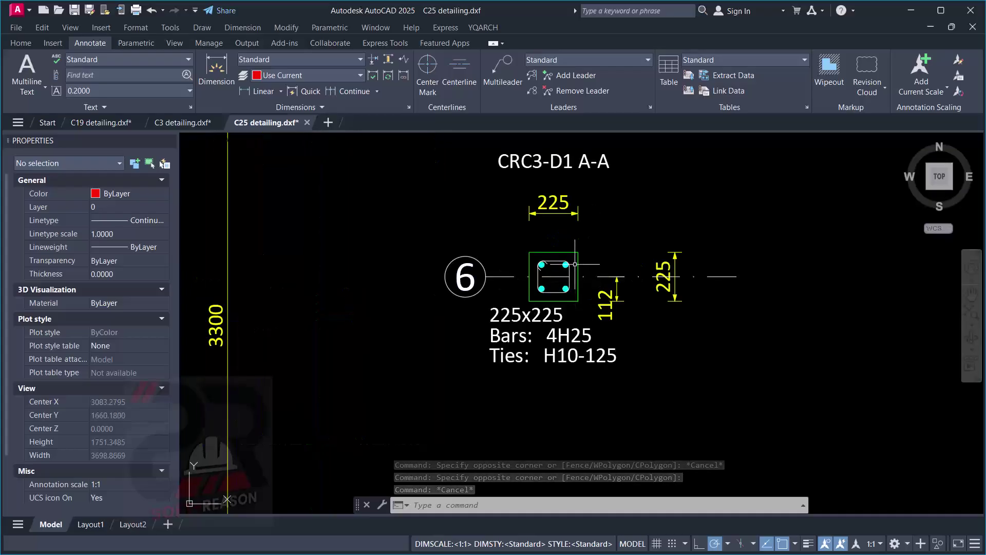
pyautogui.scroll(-6, 494, 344)
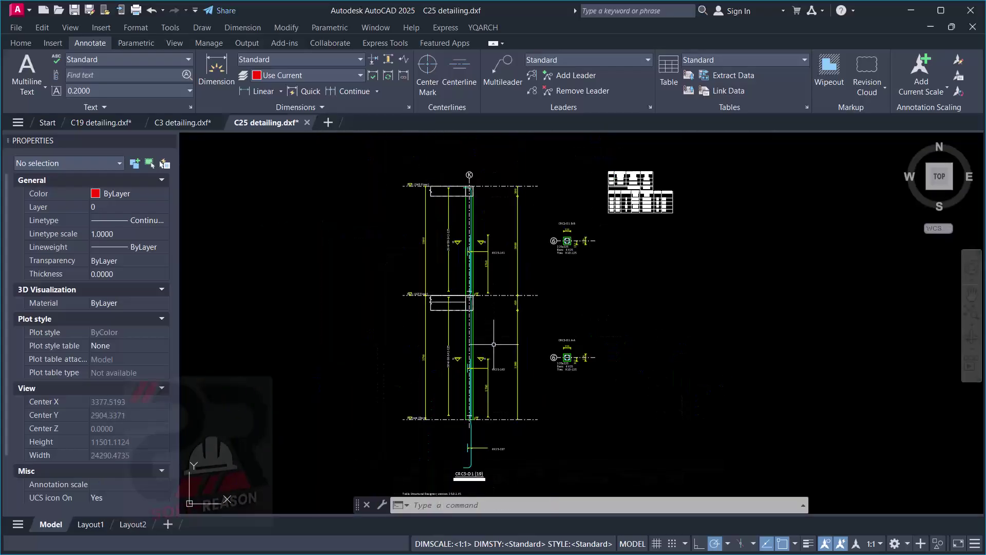
pyautogui.scroll(-3, 478, 237)
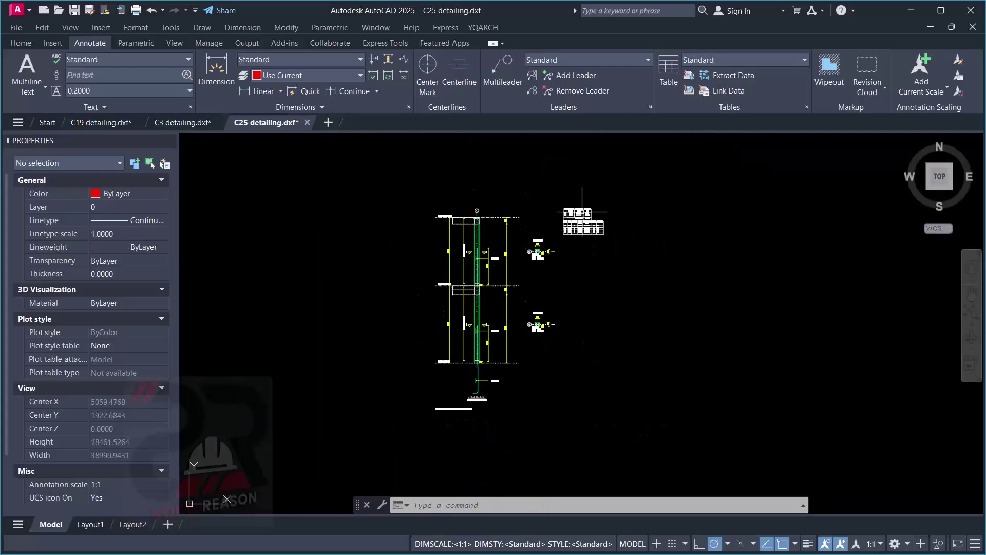
pyautogui.scroll(6, 555, 211)
pyautogui.scroll(6, 585, 212)
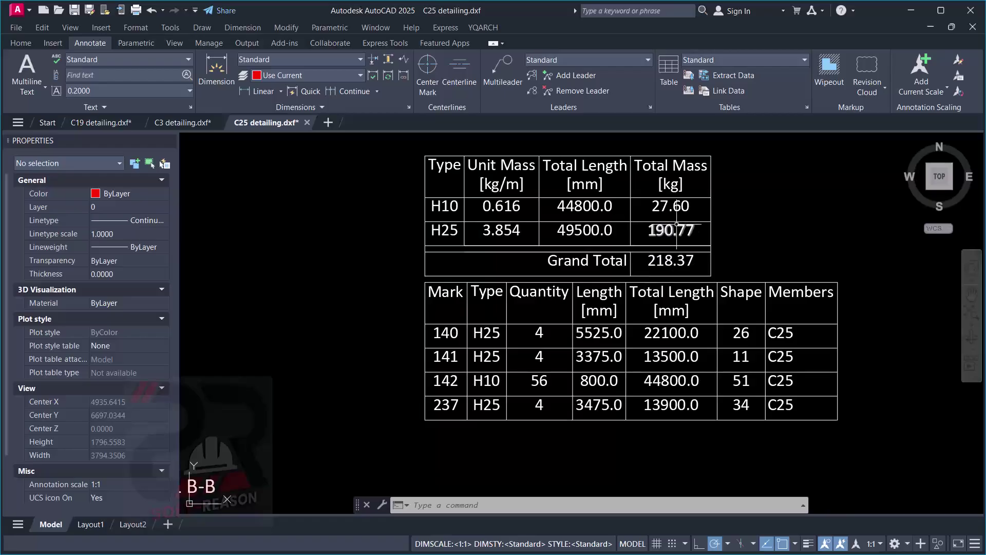
# Examine the column bars and beam junction at the first floor level in the C25 elevation
pyautogui.scroll(-6, 651, 255)
pyautogui.scroll(3, 568, 221)
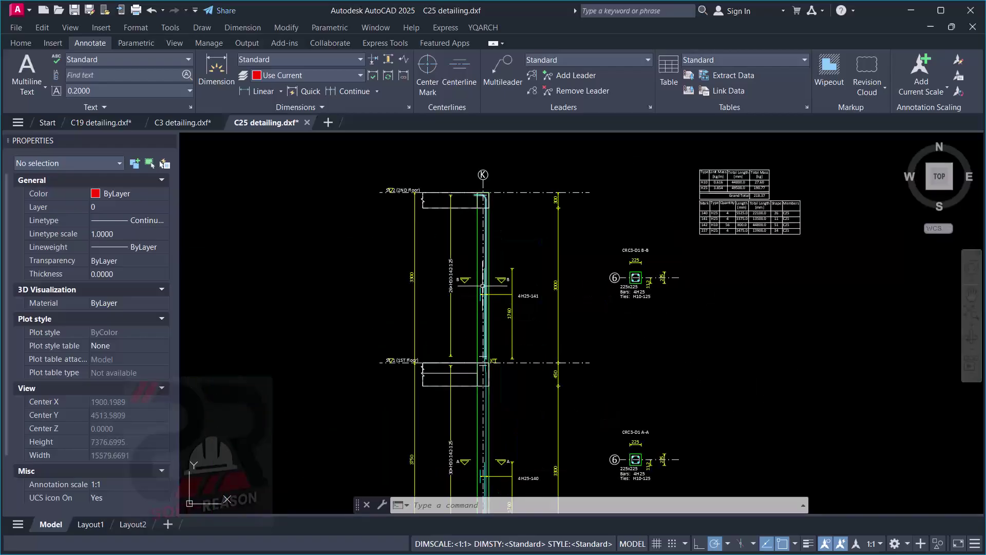
pyautogui.scroll(-2, 568, 221)
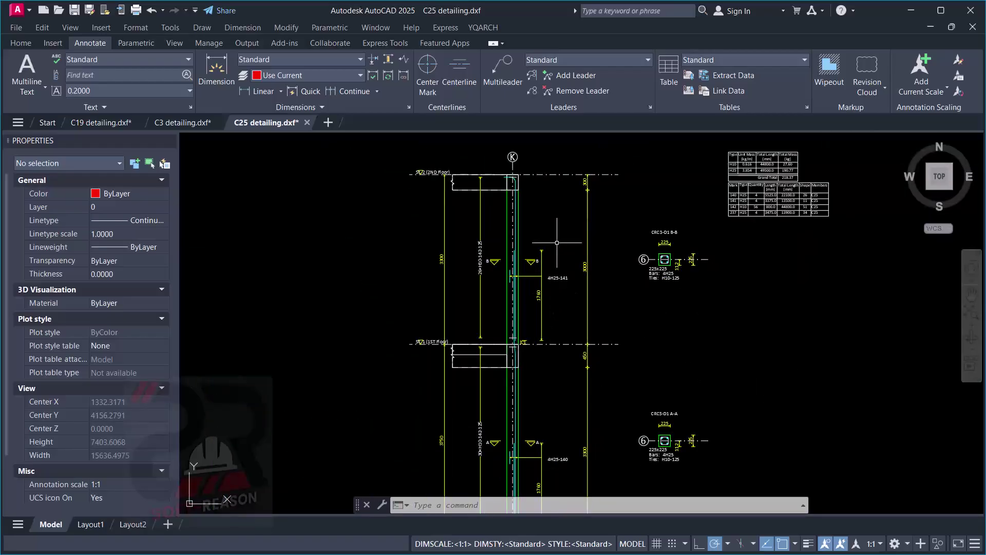
pyautogui.scroll(-3, 532, 235)
pyautogui.scroll(7, 474, 268)
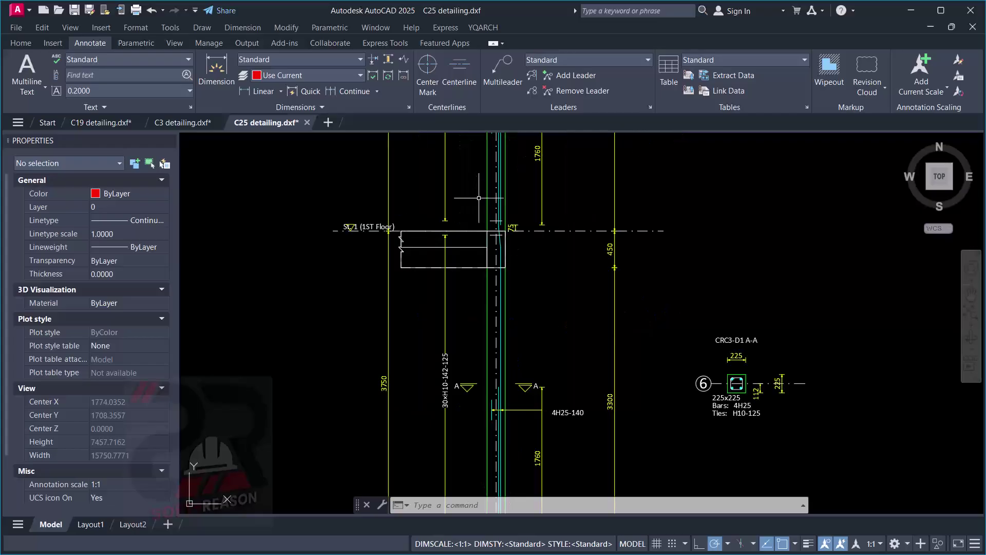
pyautogui.click(576, 276)
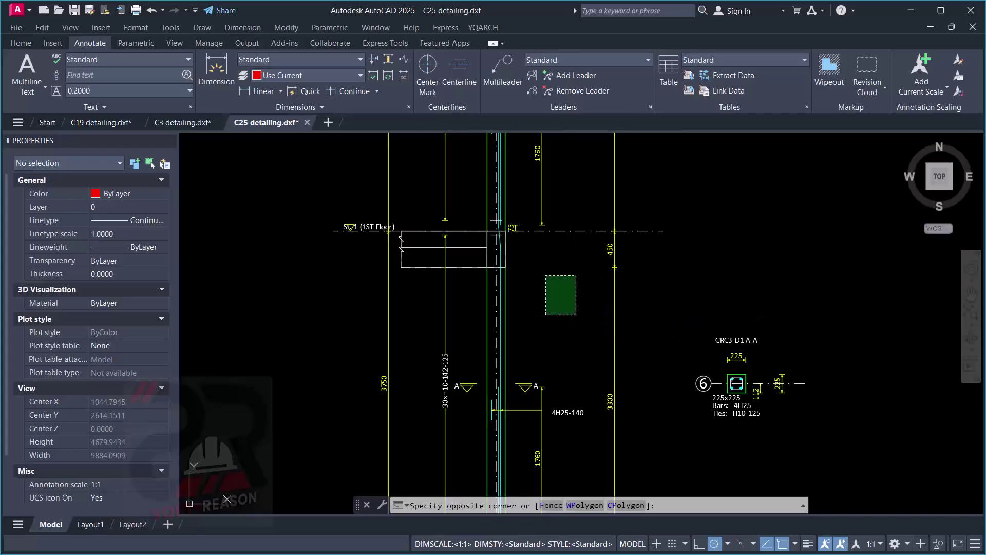
pyautogui.click(520, 290)
pyautogui.scroll(-4, 519, 289)
pyautogui.click(572, 197)
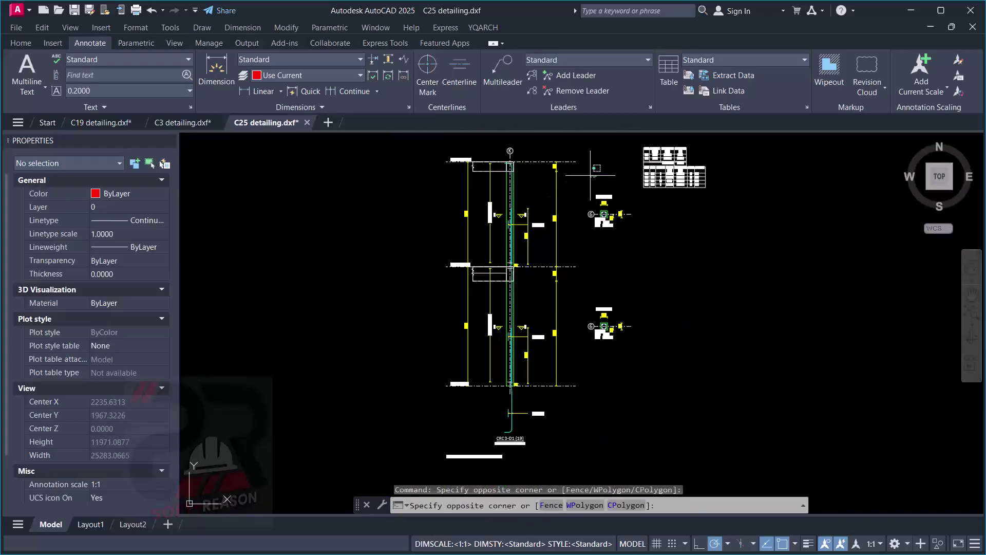
pyautogui.click(564, 274)
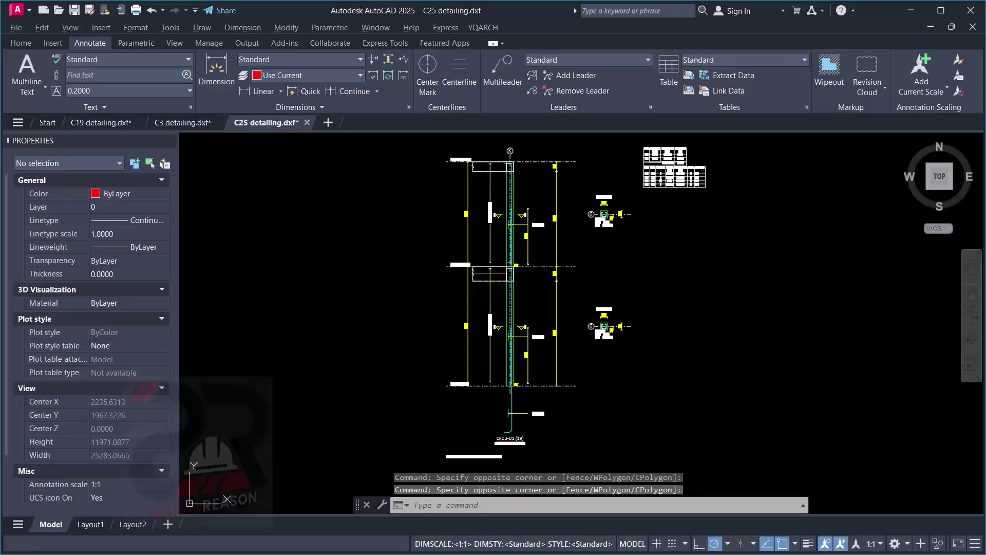
# Switch to Tekla Structural Designer and examine the columns, beams and pad bases of the designed building in the 3D structure view
pyautogui.hotkey('alt', 'Tab')
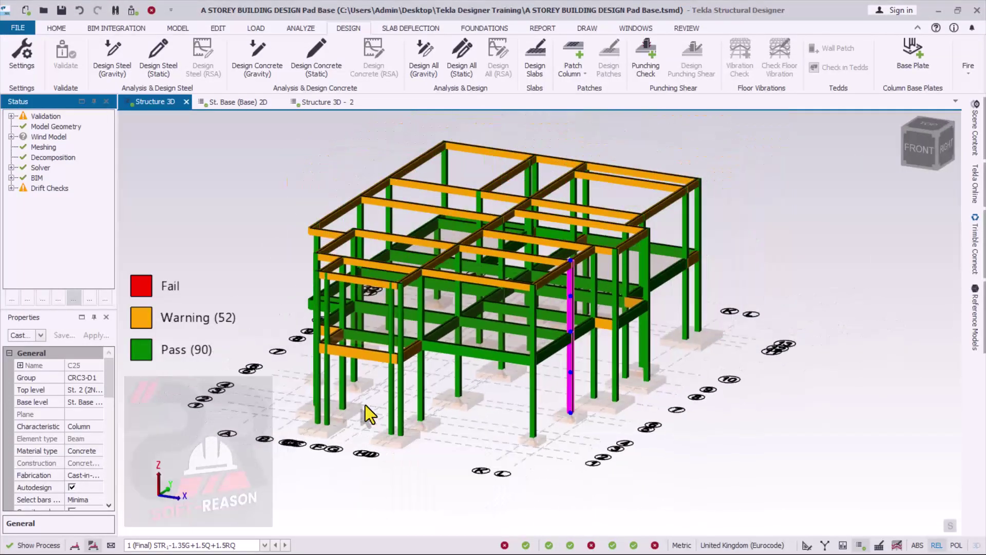
pyautogui.moveTo(365, 405); pyautogui.dragTo(370, 383, button='middle')
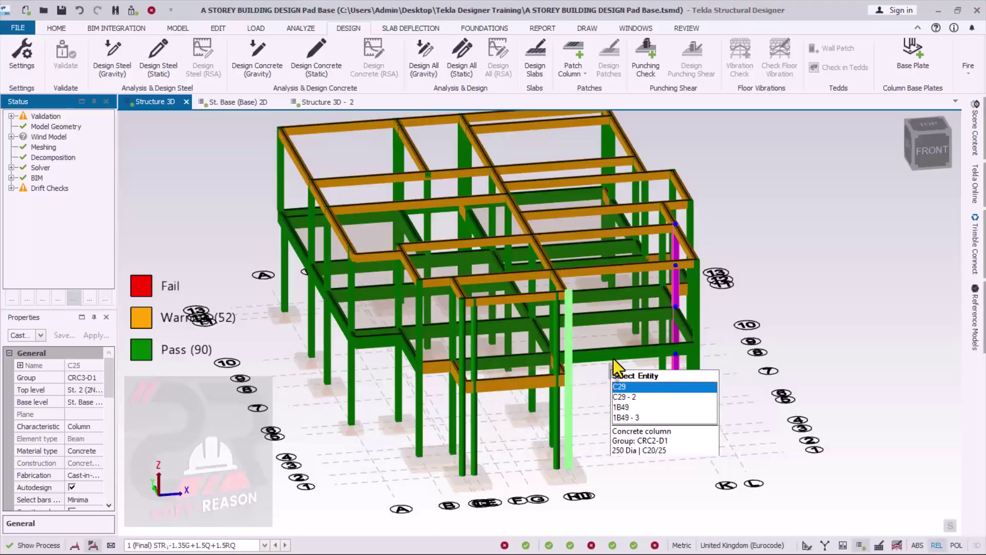
pyautogui.moveTo(613, 358); pyautogui.dragTo(559, 382, button='middle')
pyautogui.scroll(3, 557, 376)
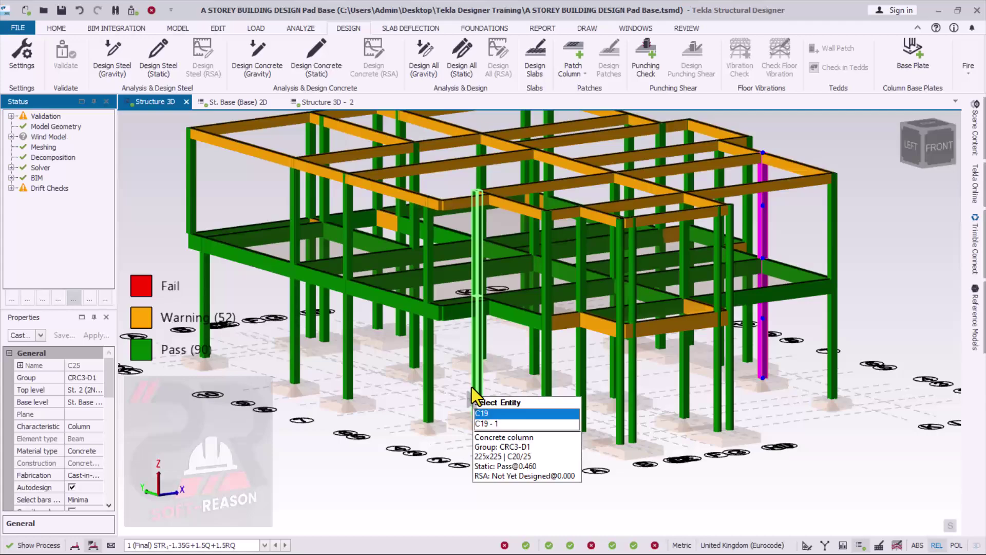
pyautogui.scroll(-3, 465, 390)
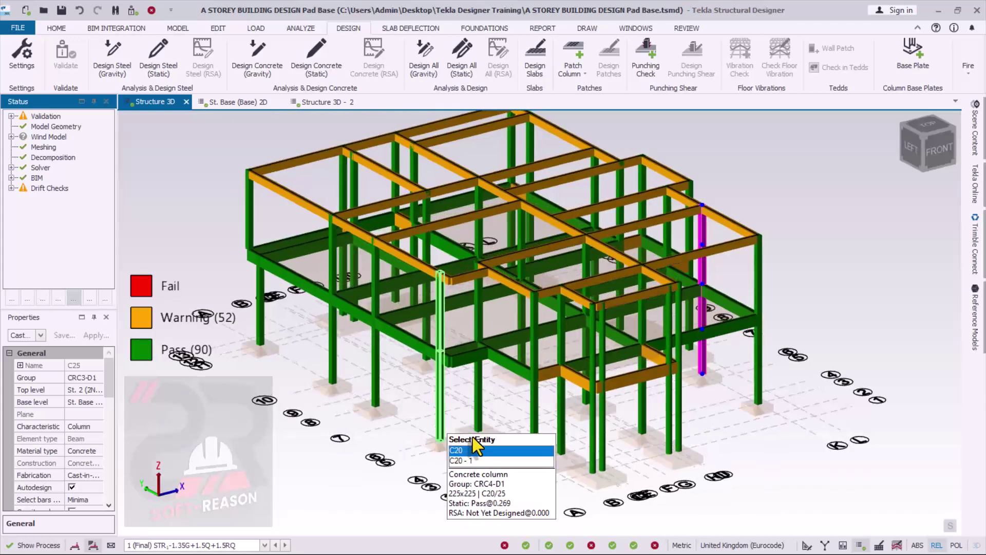
pyautogui.scroll(3, 502, 391)
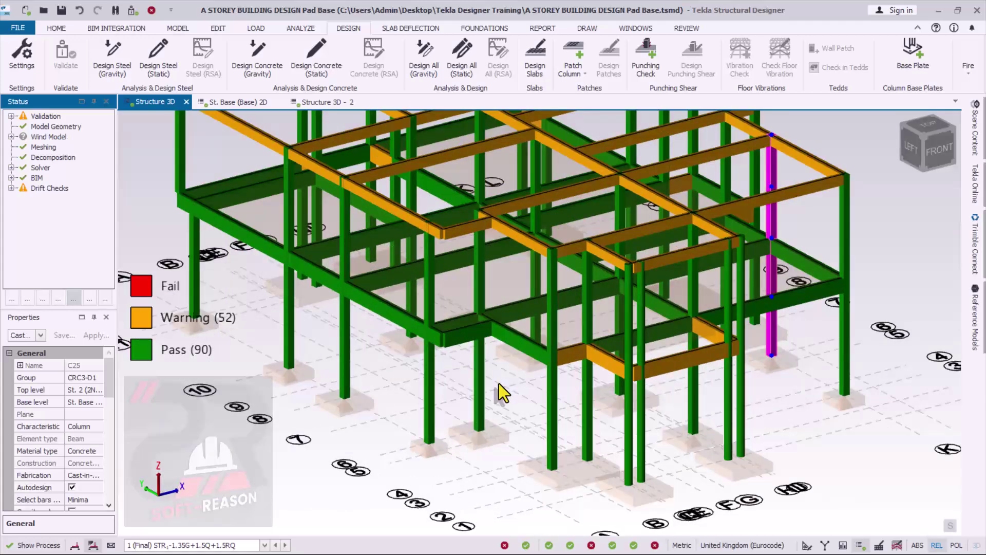
pyautogui.scroll(-2, 492, 375)
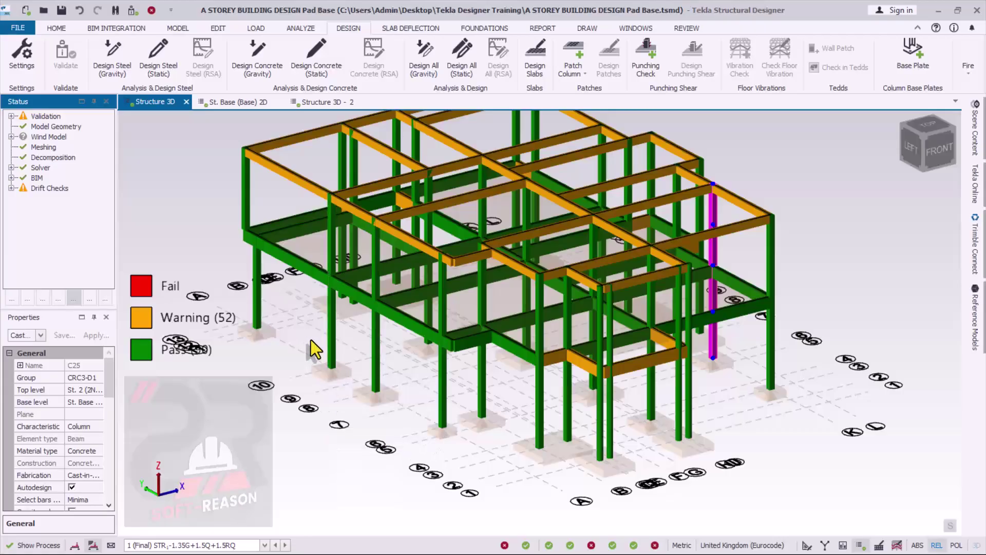
pyautogui.moveTo(315, 347); pyautogui.dragTo(407, 322, button='middle')
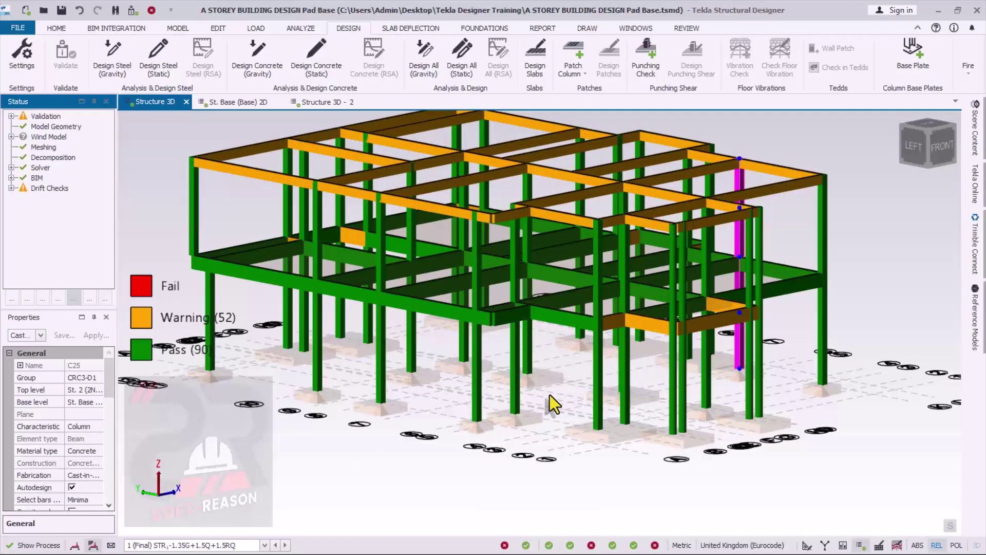
pyautogui.moveTo(549, 394); pyautogui.dragTo(537, 439, button='middle')
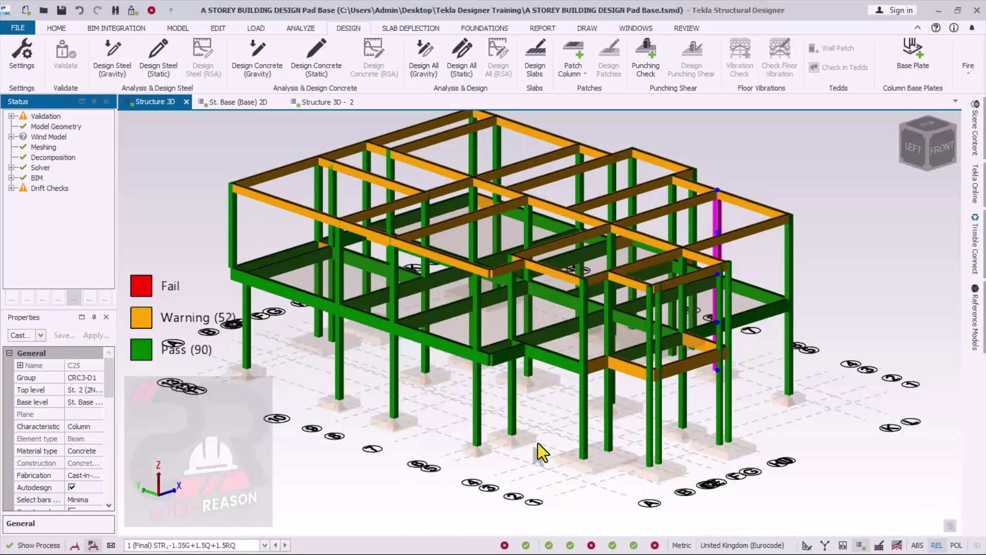
pyautogui.scroll(5, 530, 420)
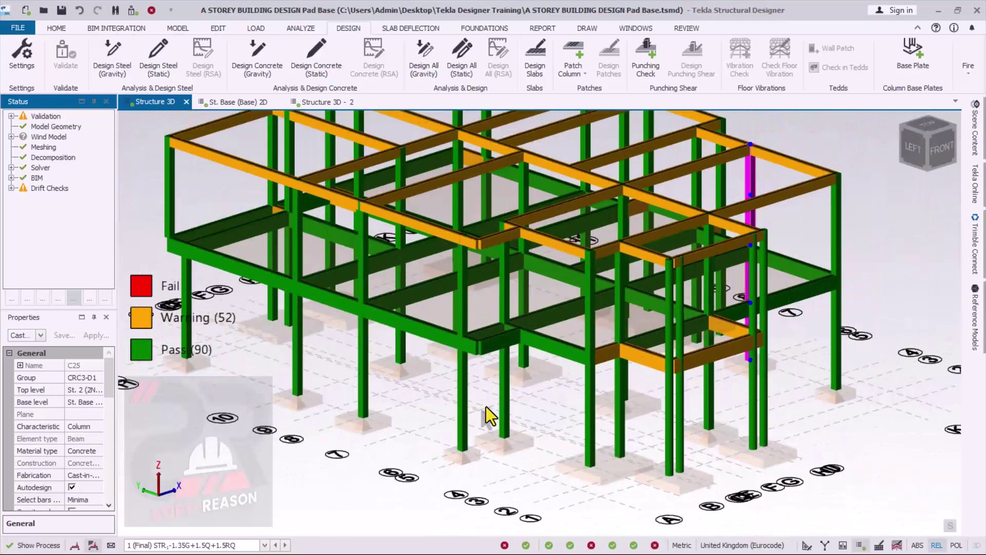
pyautogui.moveTo(486, 405); pyautogui.dragTo(457, 401, button='middle')
pyautogui.scroll(-3, 488, 484)
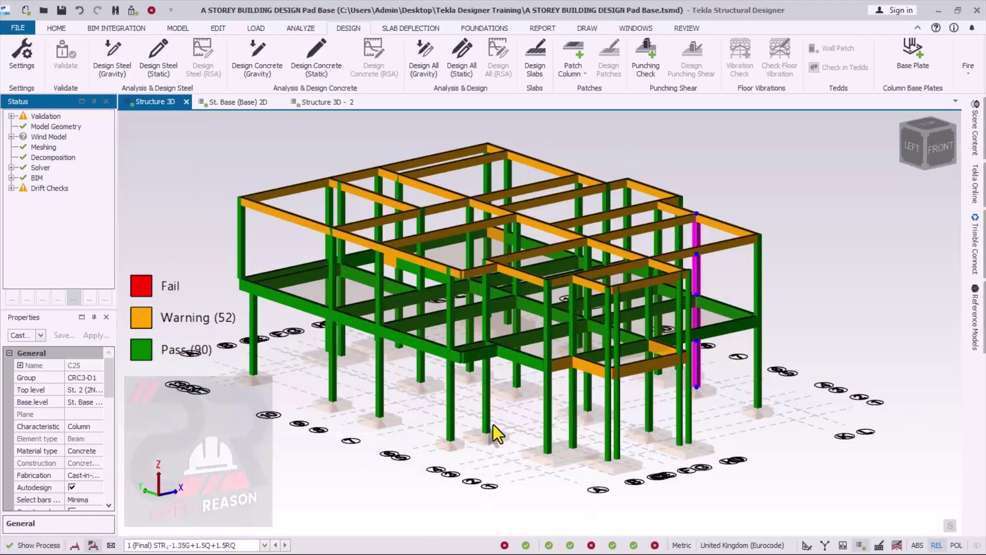
pyautogui.scroll(3, 494, 418)
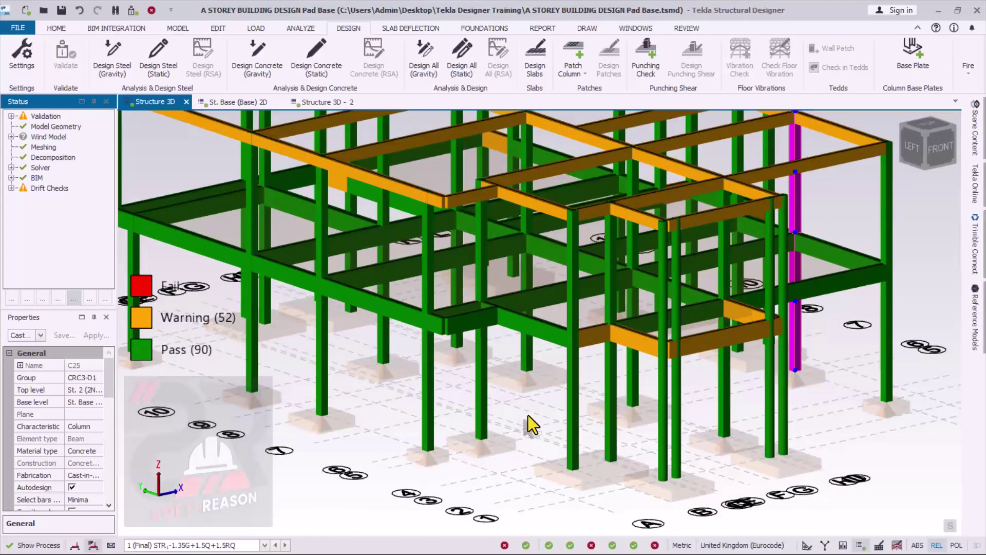
pyautogui.scroll(-3, 528, 390)
pyautogui.scroll(3, 524, 380)
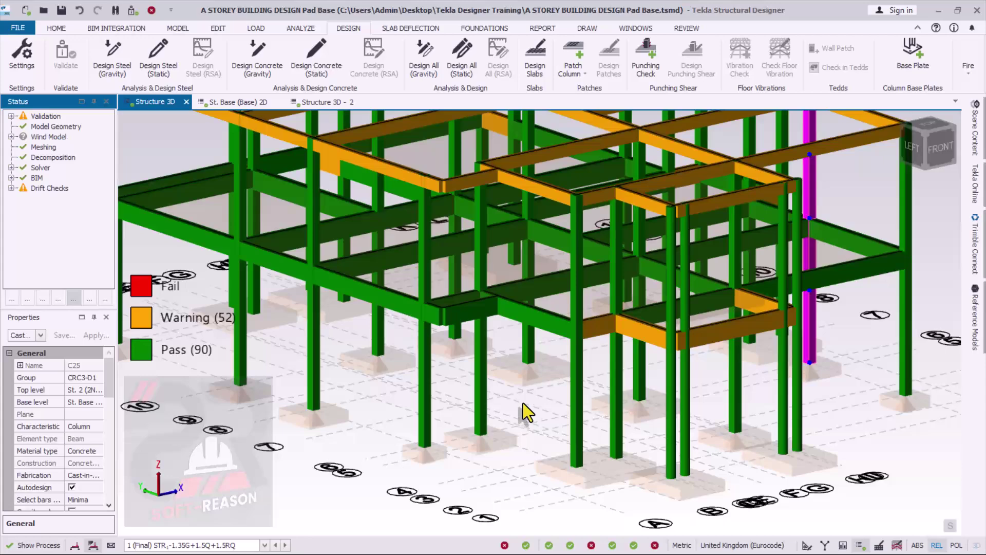
pyautogui.scroll(-2, 525, 395)
pyautogui.scroll(2, 524, 389)
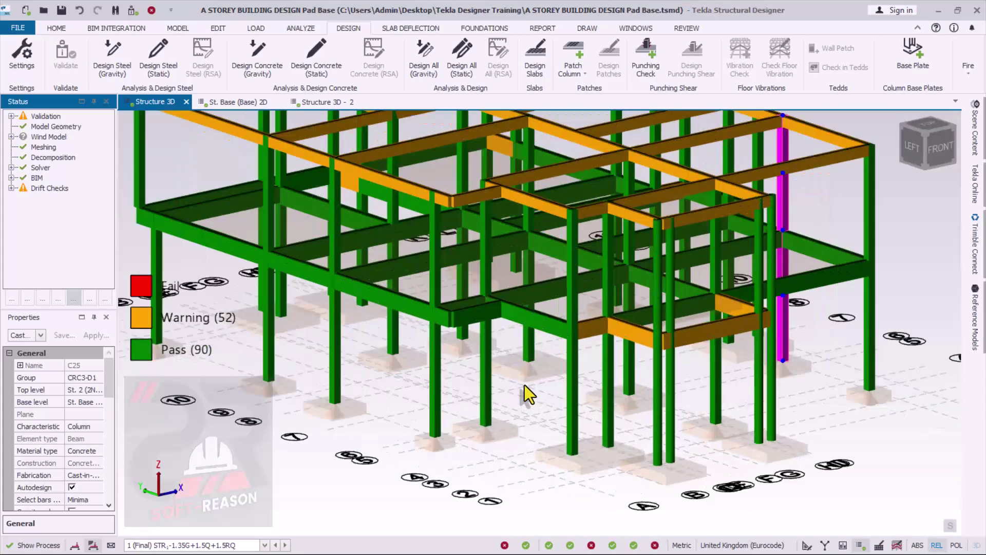
pyautogui.scroll(-3, 525, 386)
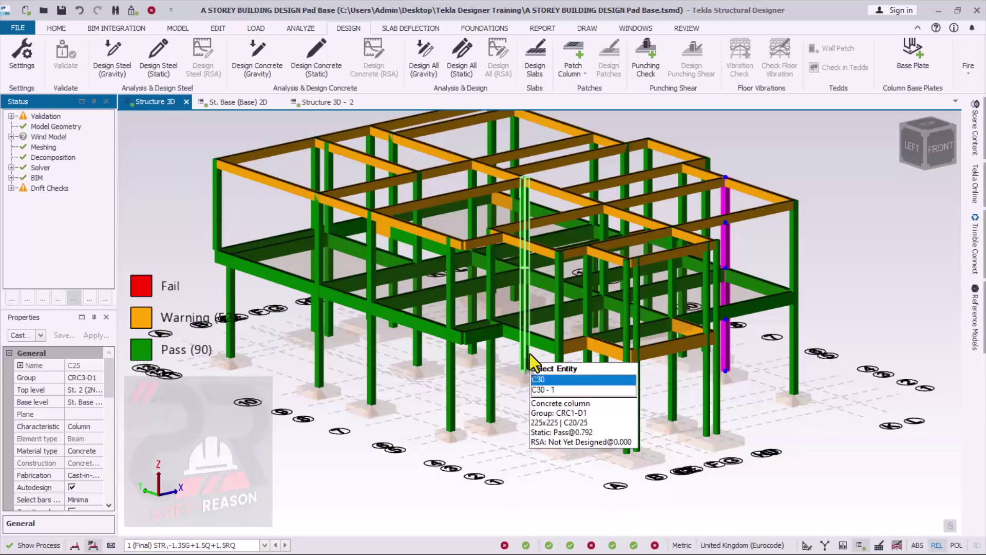
pyautogui.scroll(2, 528, 403)
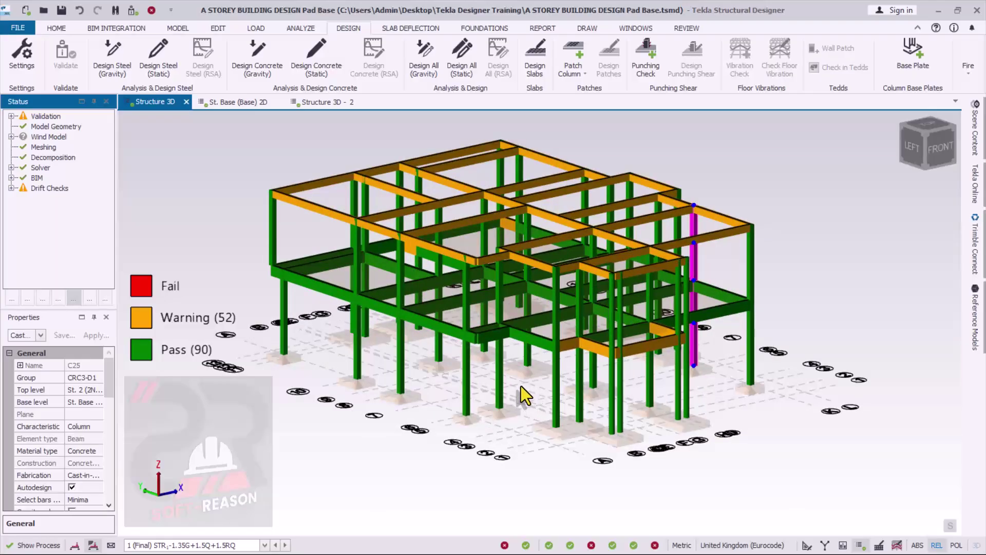
pyautogui.scroll(-3, 521, 390)
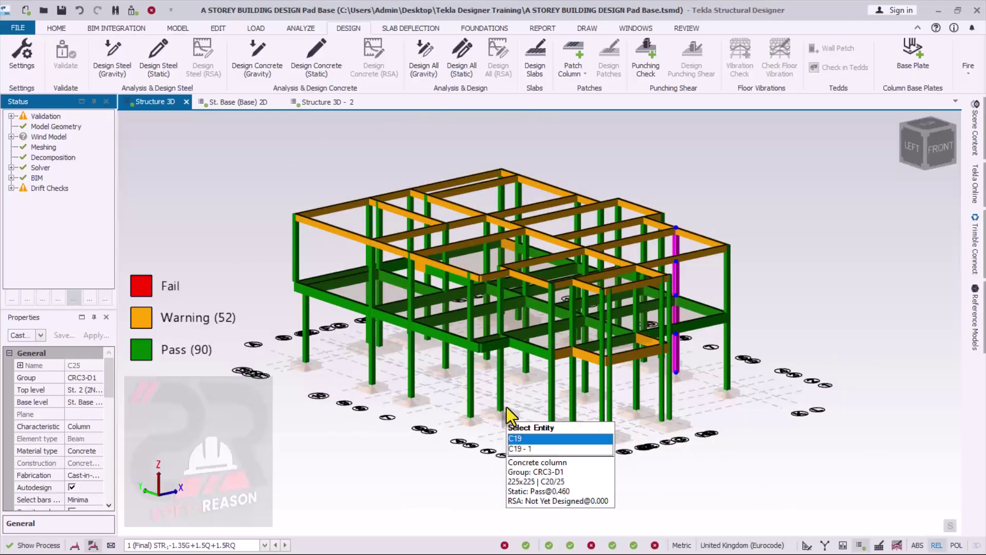
pyautogui.scroll(3, 506, 391)
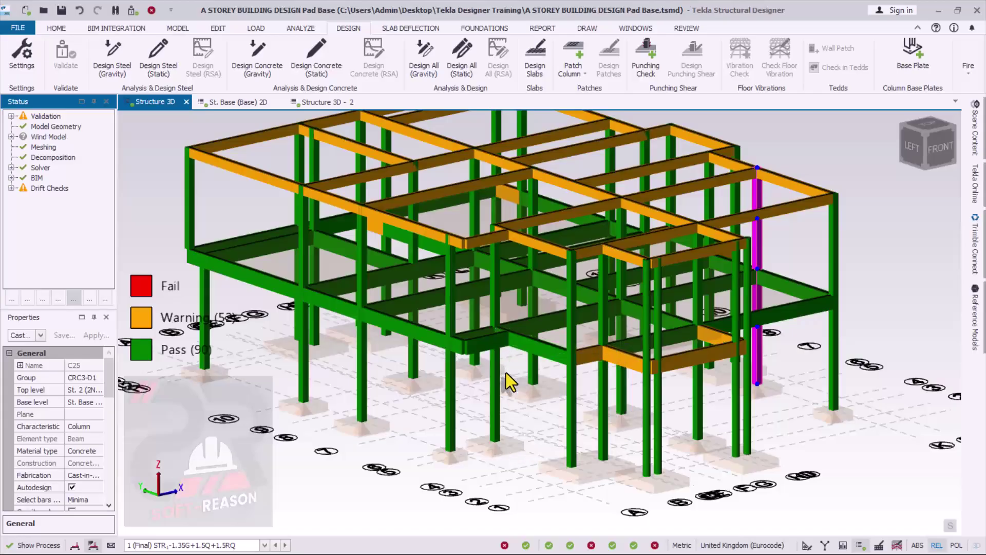
pyautogui.scroll(-3, 518, 375)
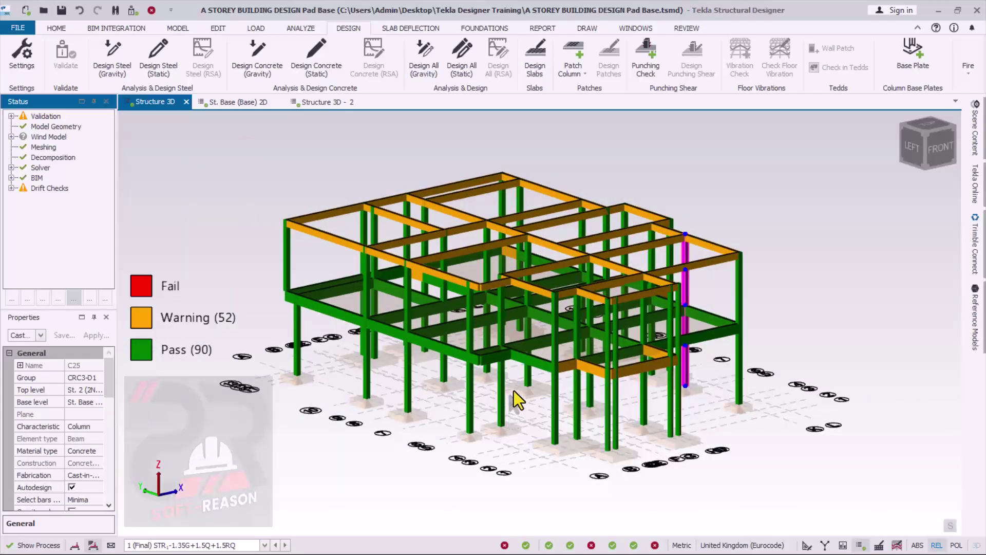
pyautogui.scroll(5, 535, 360)
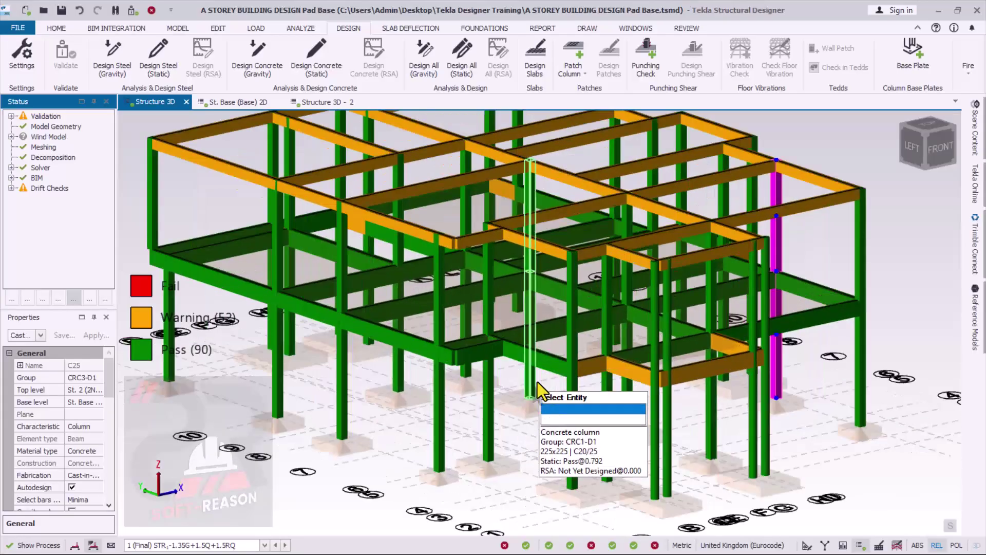
pyautogui.scroll(-5, 558, 399)
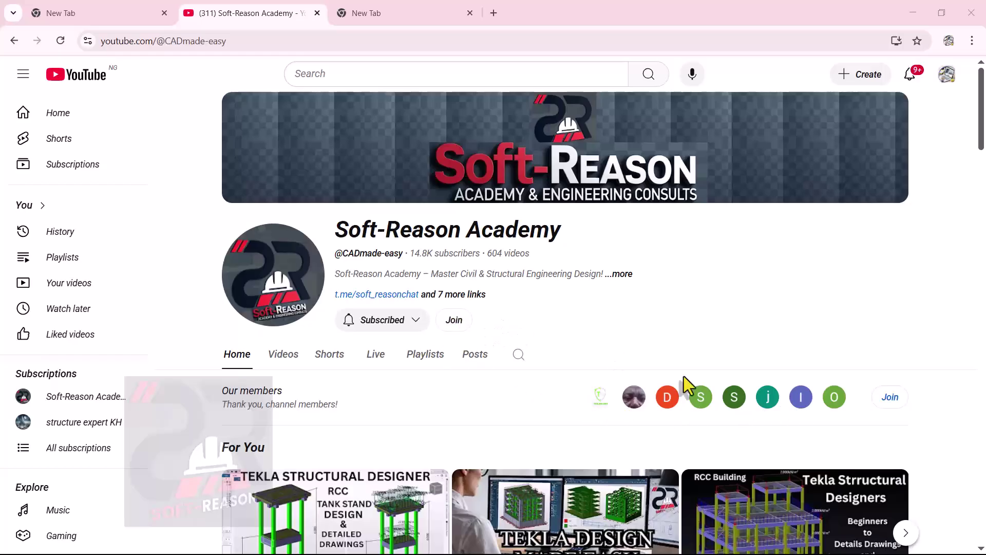
pyautogui.scroll(-1, 575, 421)
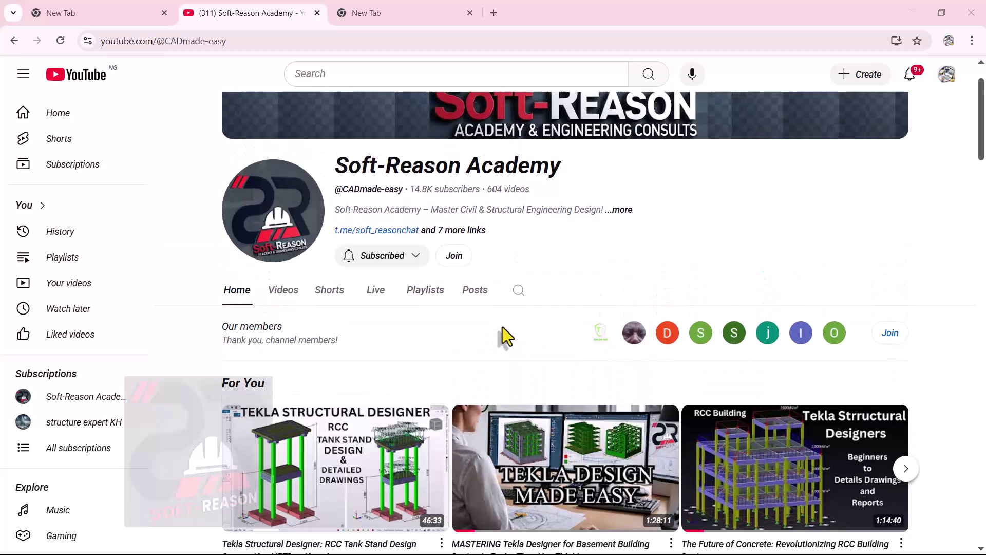
pyautogui.scroll(2, 581, 343)
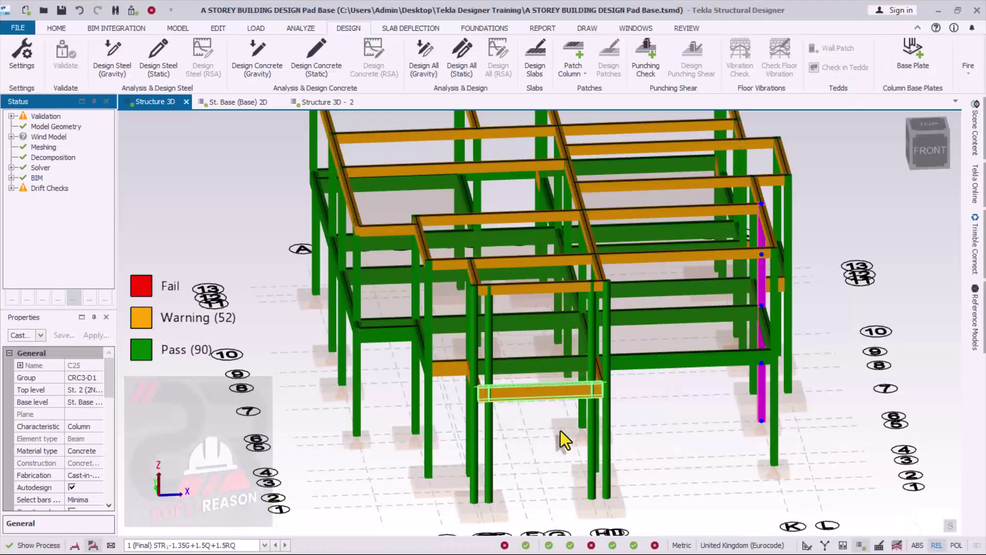
pyautogui.scroll(-3, 560, 430)
pyautogui.moveTo(606, 409); pyautogui.dragTo(516, 445, button='middle')
pyautogui.moveTo(590, 394); pyautogui.dragTo(461, 439, button='middle')
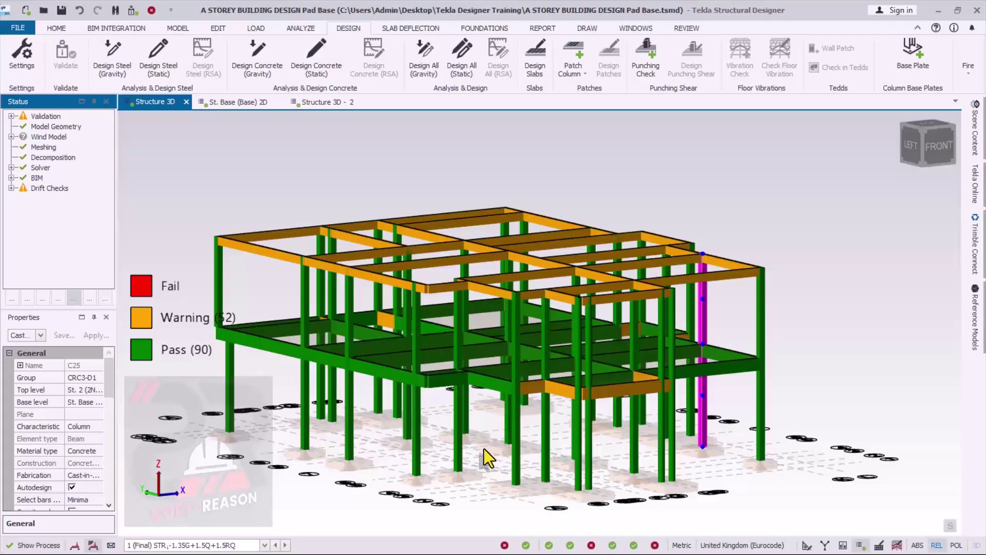
pyautogui.scroll(3, 481, 448)
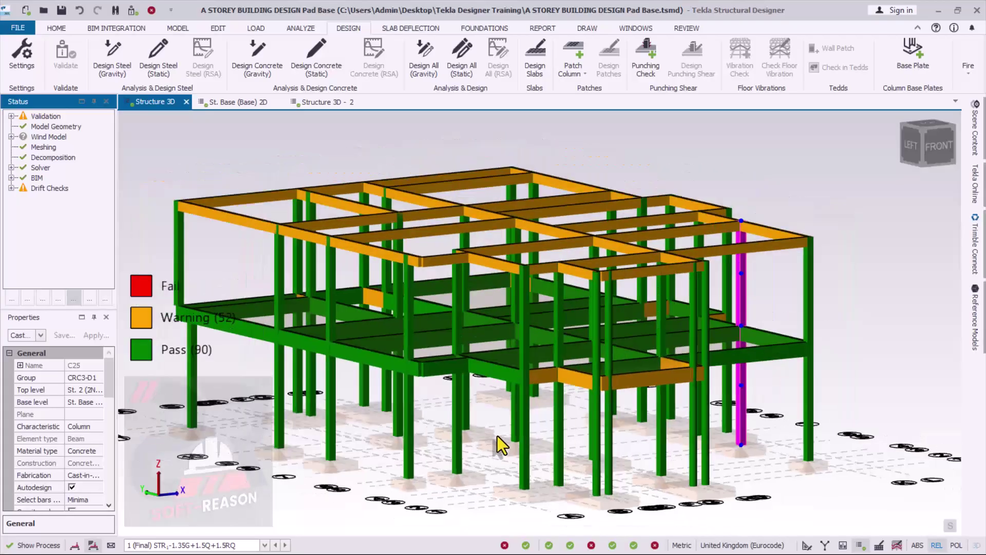